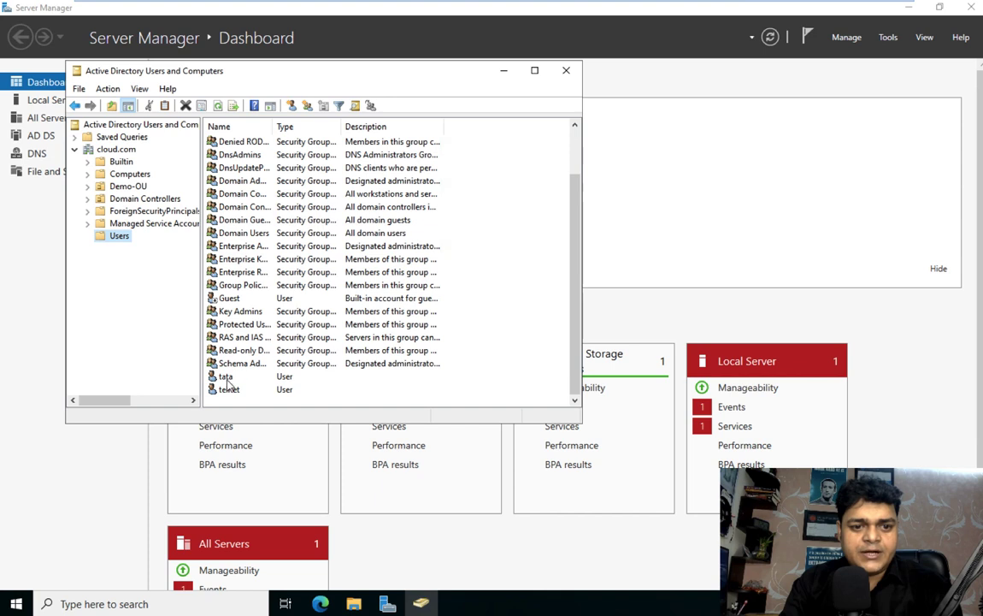
Step: Check the gcp user in Demo-OU, then browse the Users container list
click(227, 389)
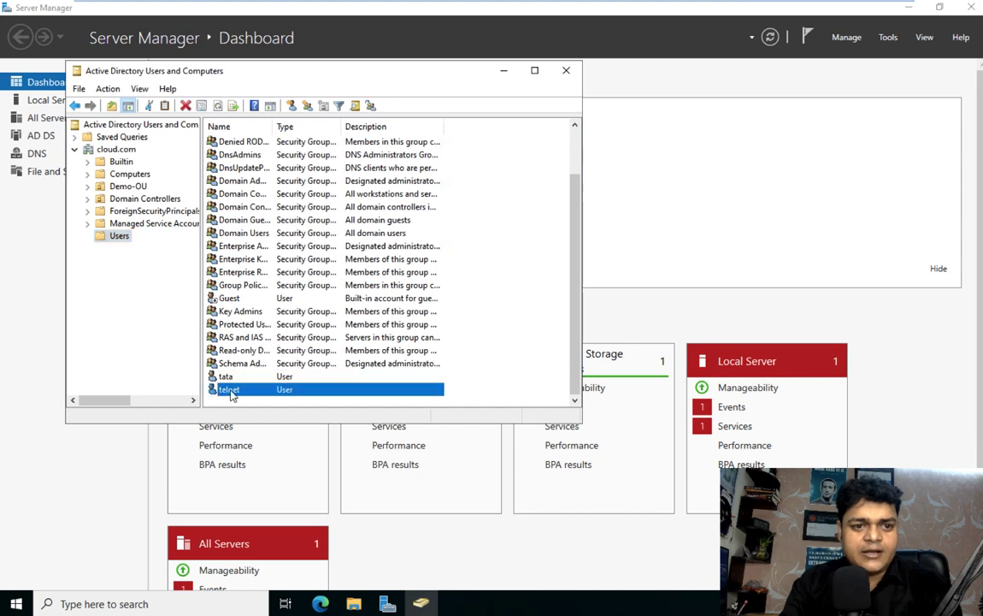
click(128, 185)
click(227, 144)
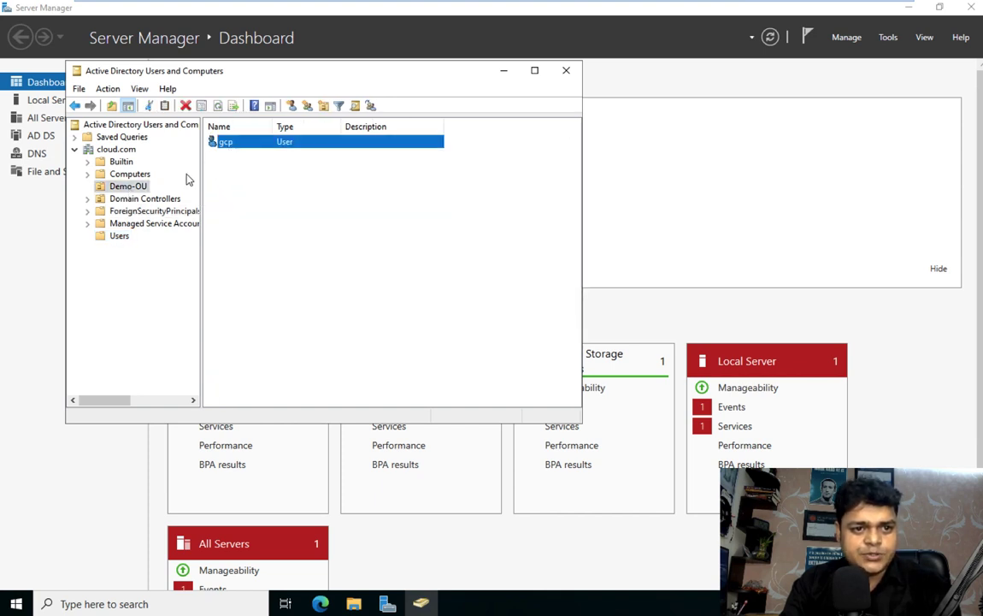
click(140, 188)
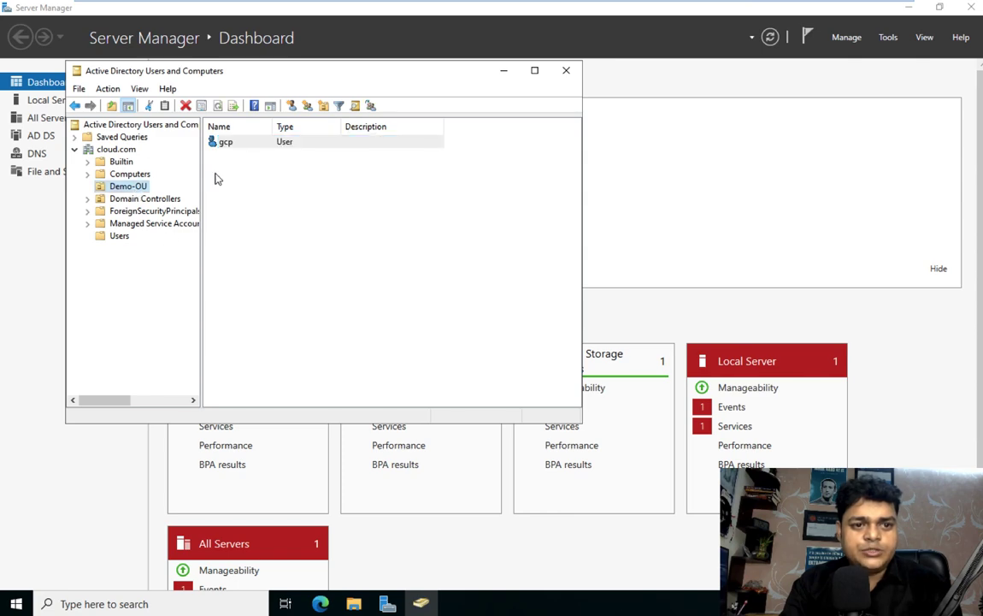
click(121, 237)
scroll(226, 273, down, 2)
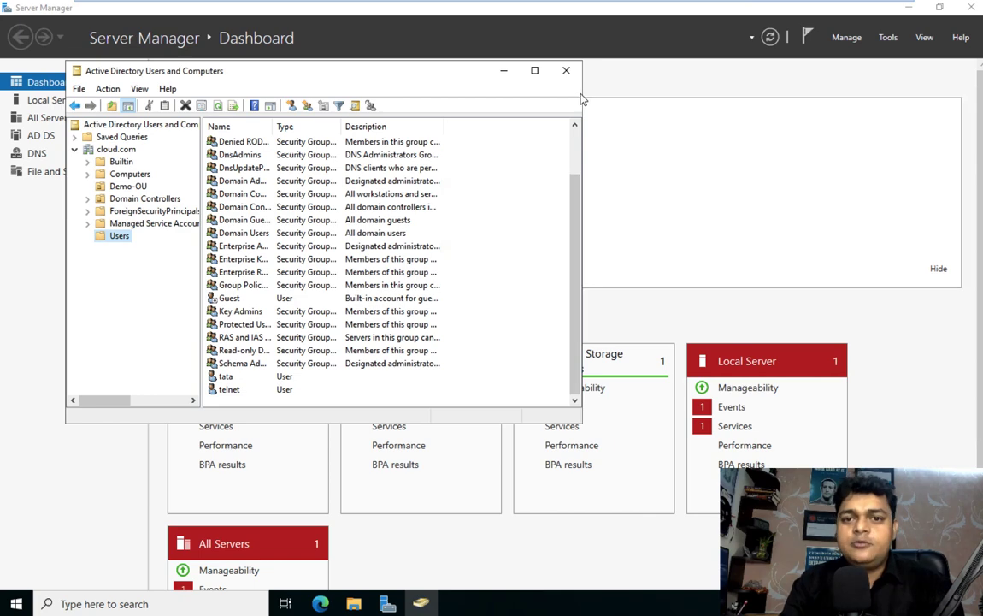
Step: Close Active Directory Users and Computers and return to the Server 2022 VM
click(566, 70)
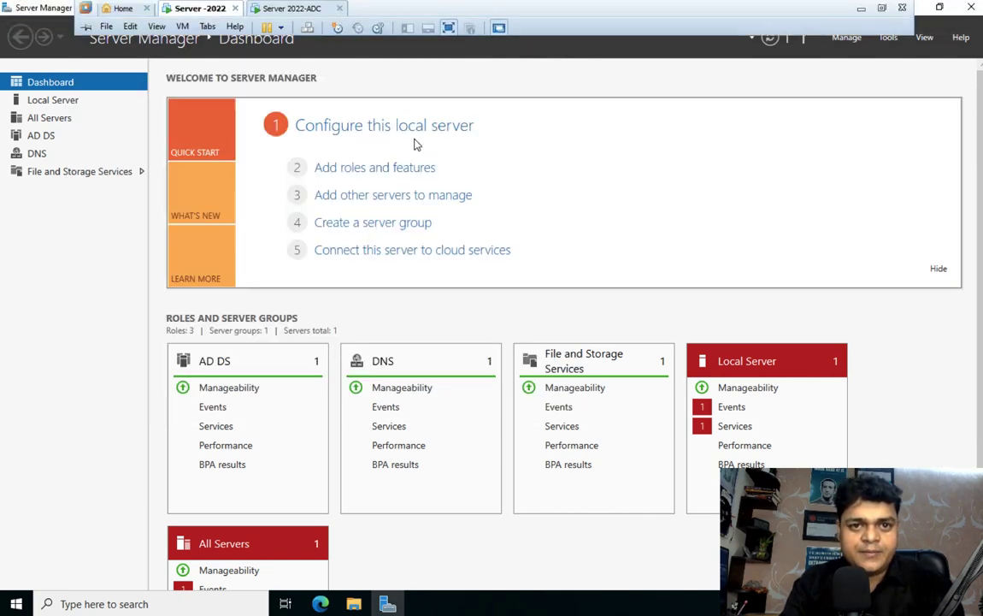
click(311, 8)
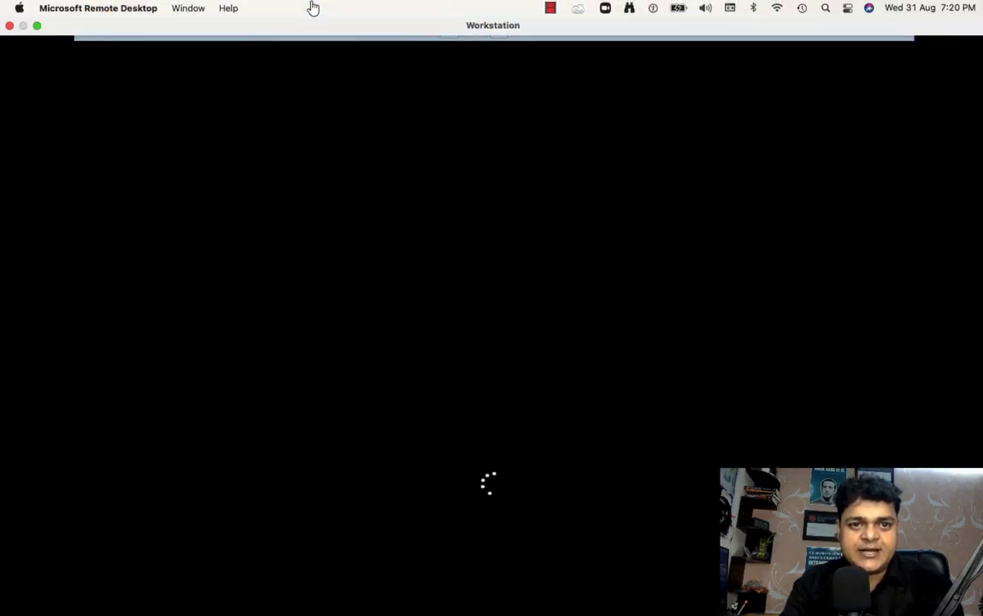
click(204, 10)
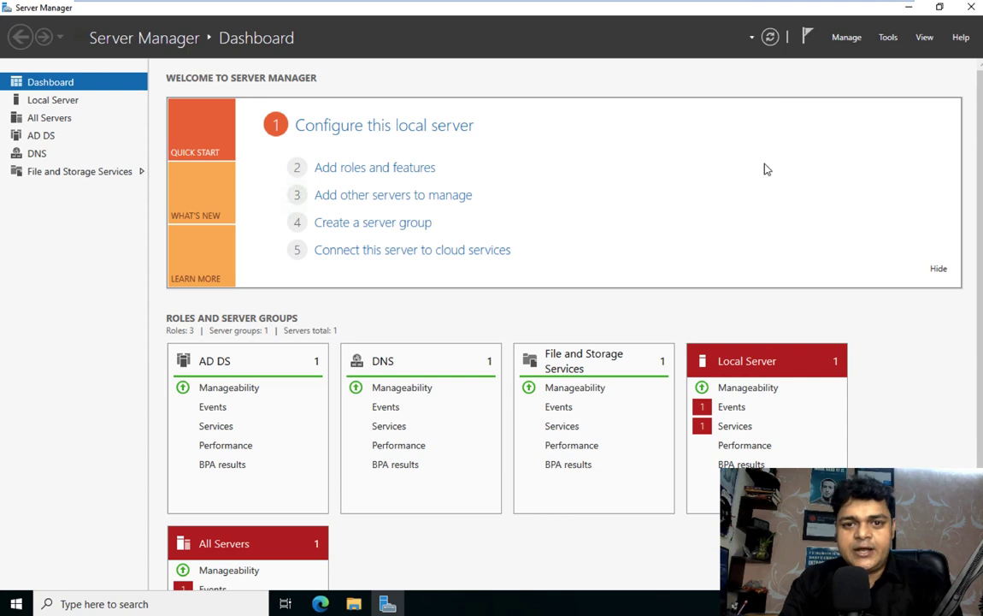
Step: Review Ethernet0's IPv4 settings via ncpa.cpl without making changes
key(super+r)
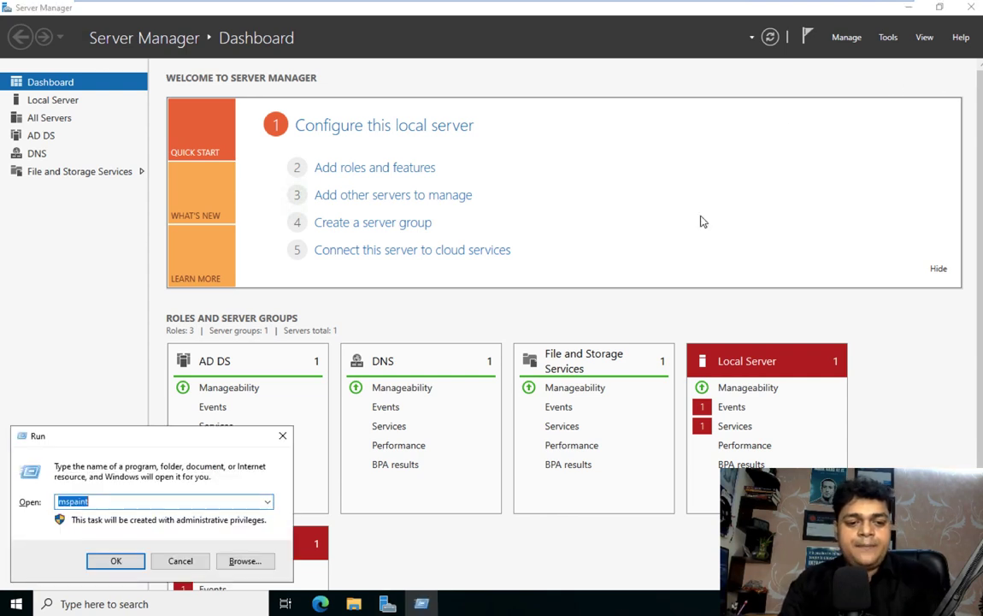
text(ncpa.cpl)
key(Return)
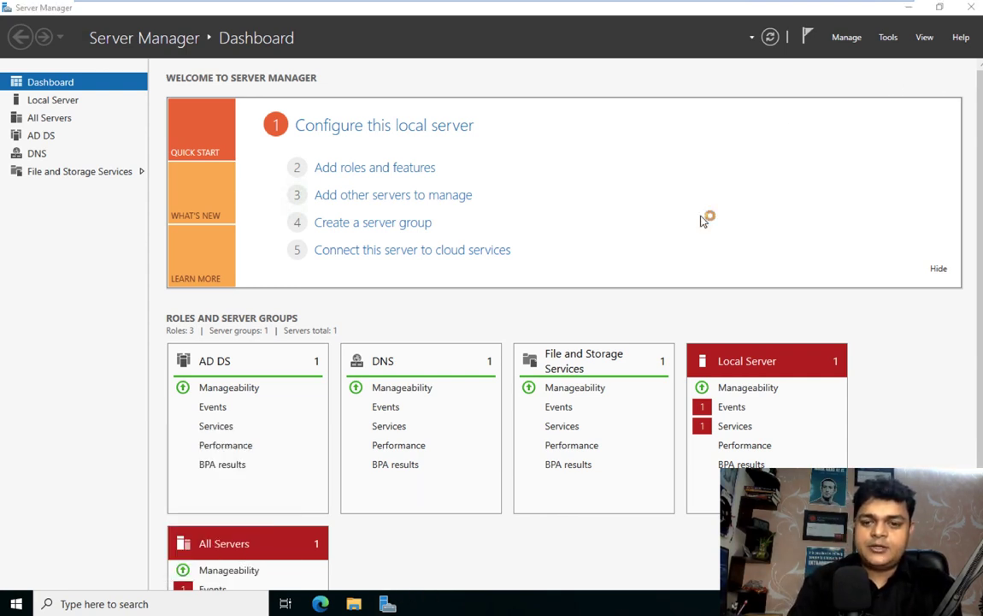
right_click(189, 194)
click(238, 325)
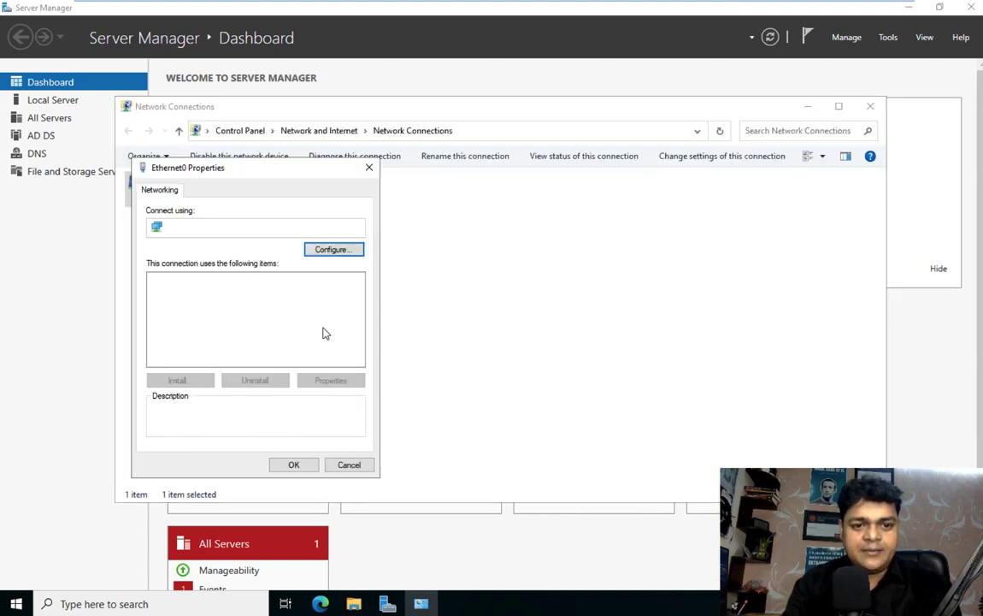
double_click(289, 315)
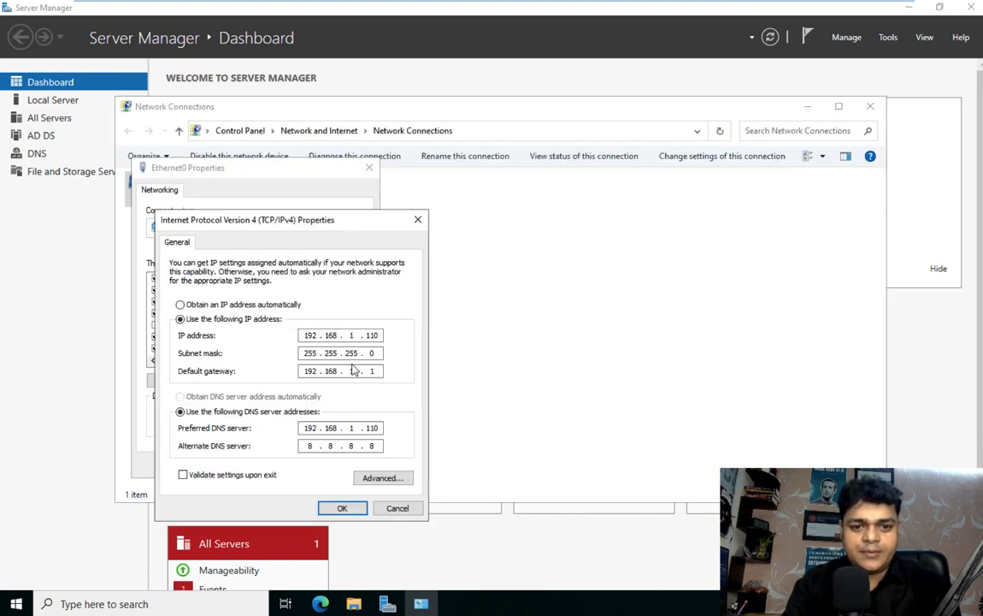
click(341, 508)
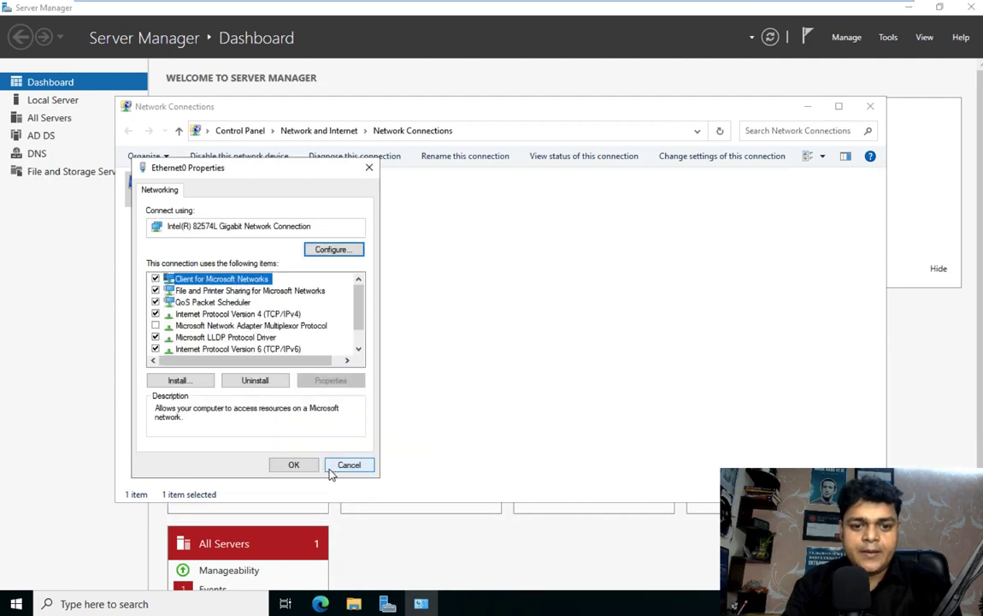
click(303, 465)
Step: Disable and re-enable the Ethernet0 adapter, then close Network Connections
right_click(188, 190)
click(216, 201)
right_click(191, 192)
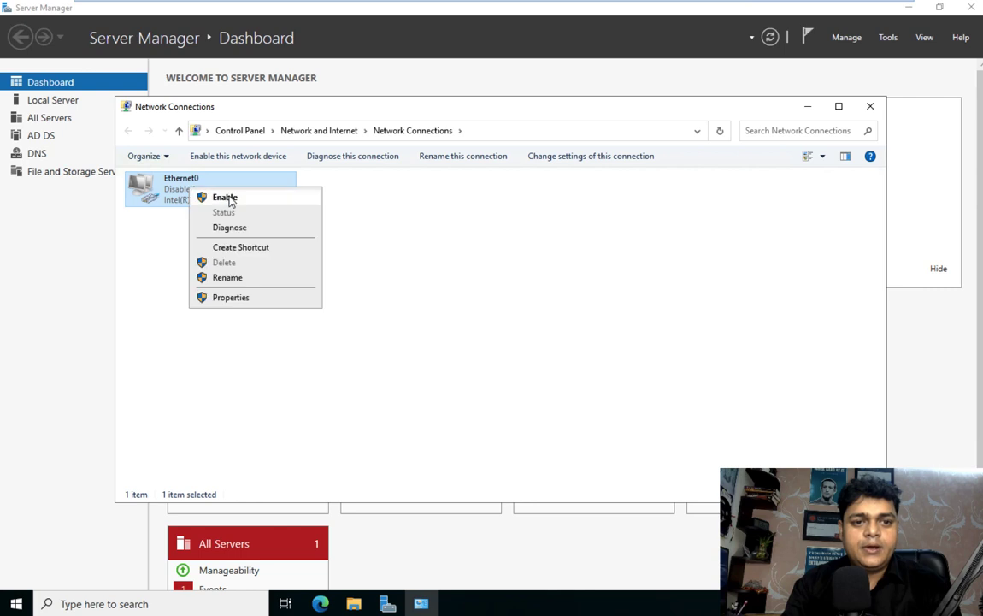
click(222, 198)
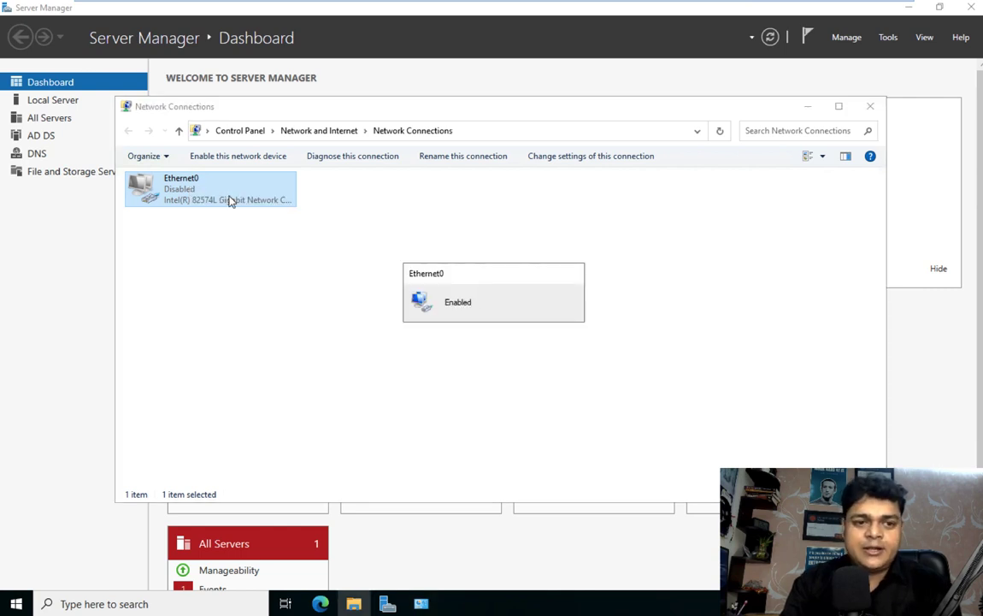
click(204, 240)
right_click(182, 197)
click(214, 205)
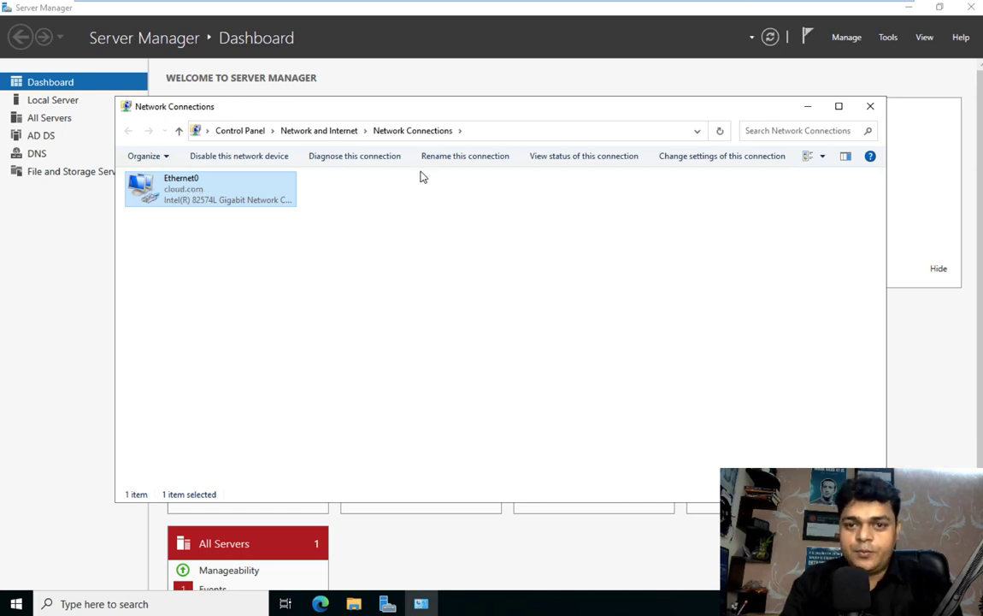
click(870, 106)
Step: Turn off Windows Defender Firewall for domain, private and public networks using firewall.cpl
key(super+r)
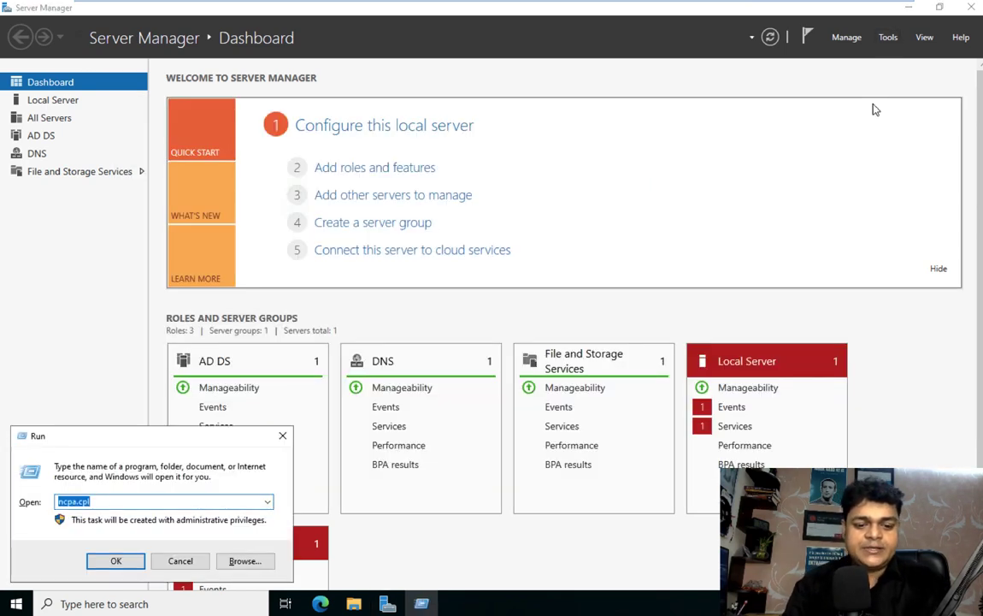
text(firewall)
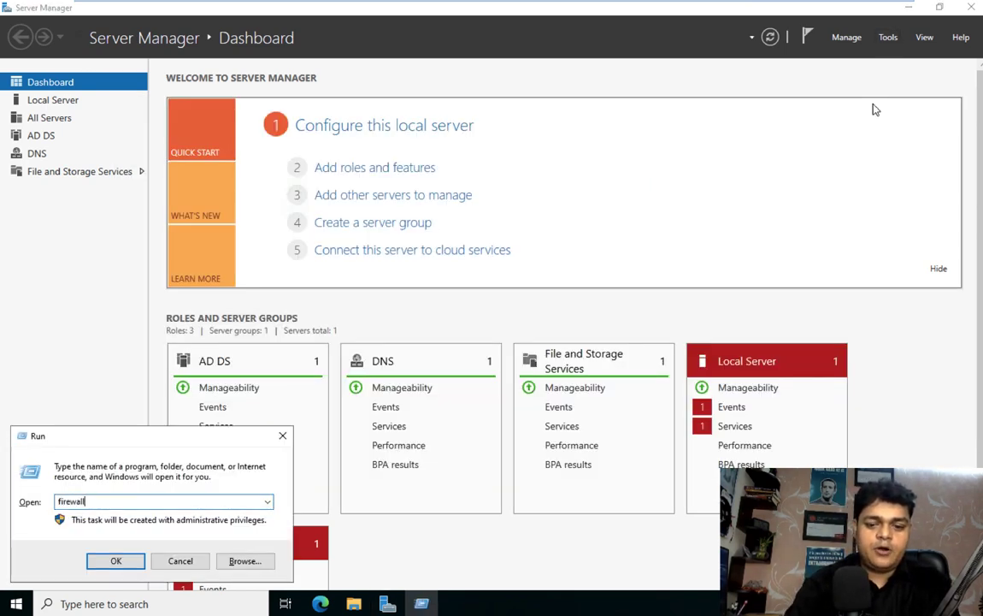
text(.cpl)
key(Return)
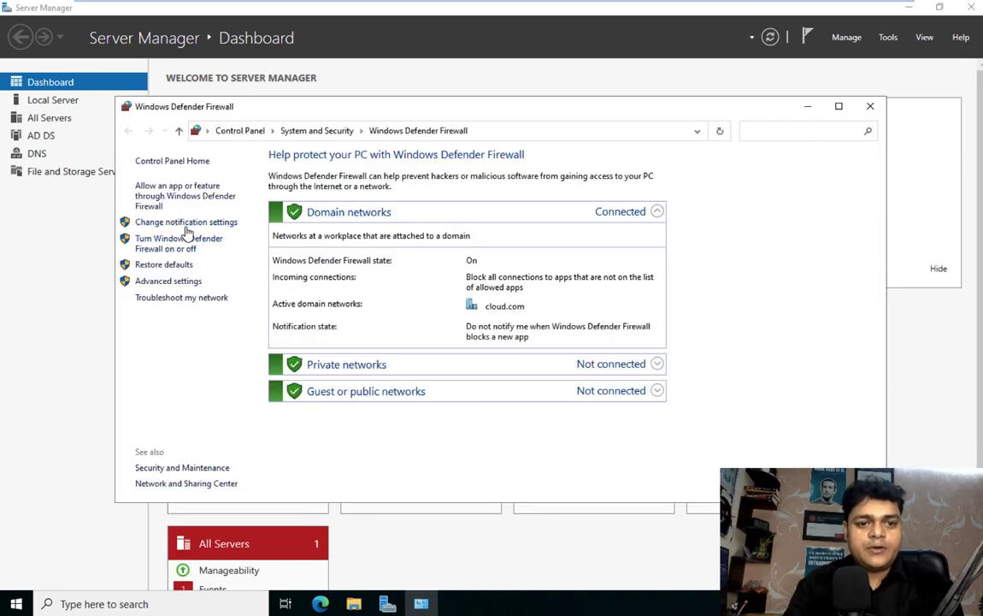
click(182, 248)
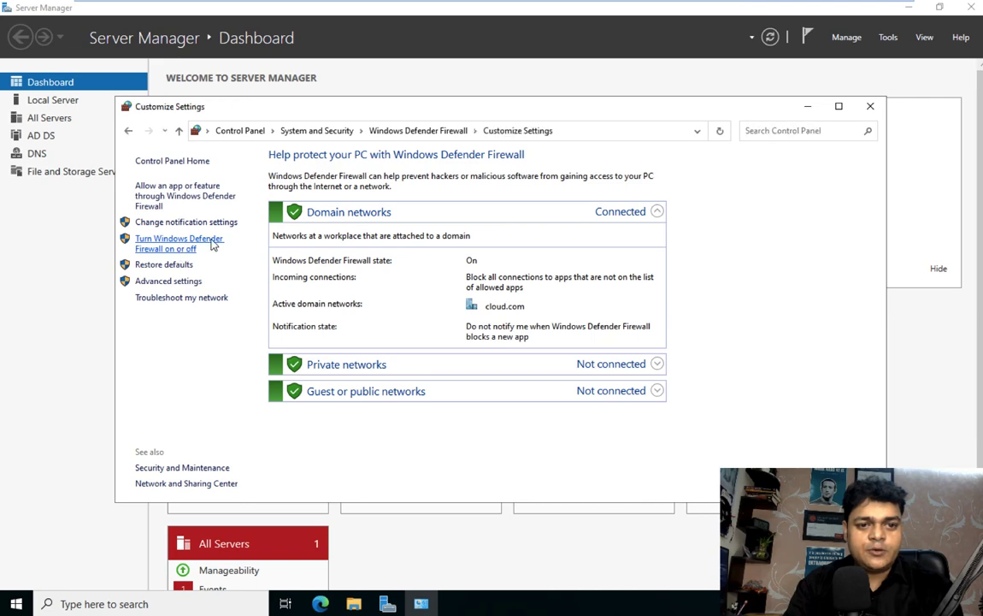
click(343, 260)
click(343, 342)
click(343, 424)
click(619, 487)
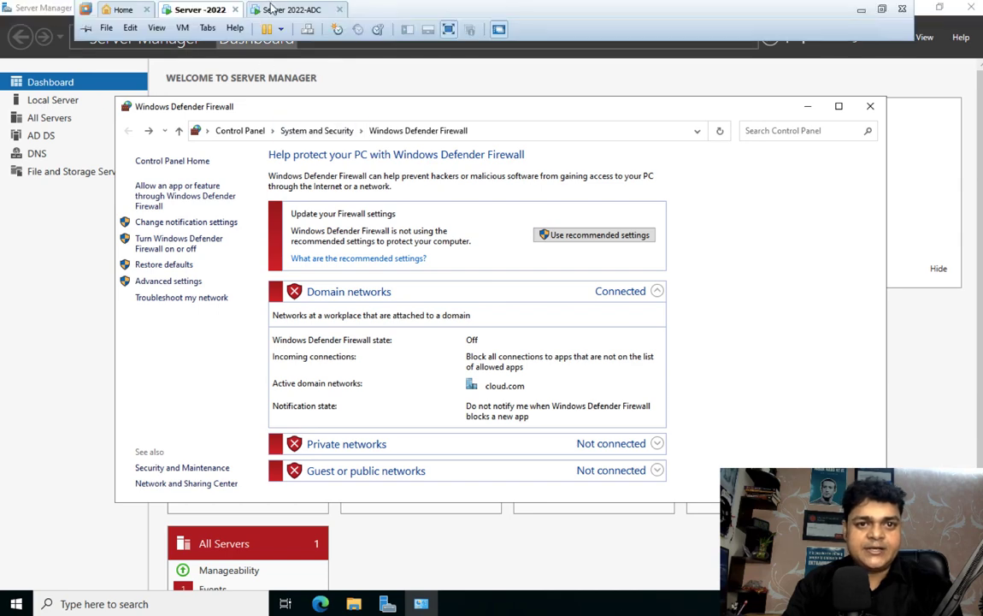
click(278, 10)
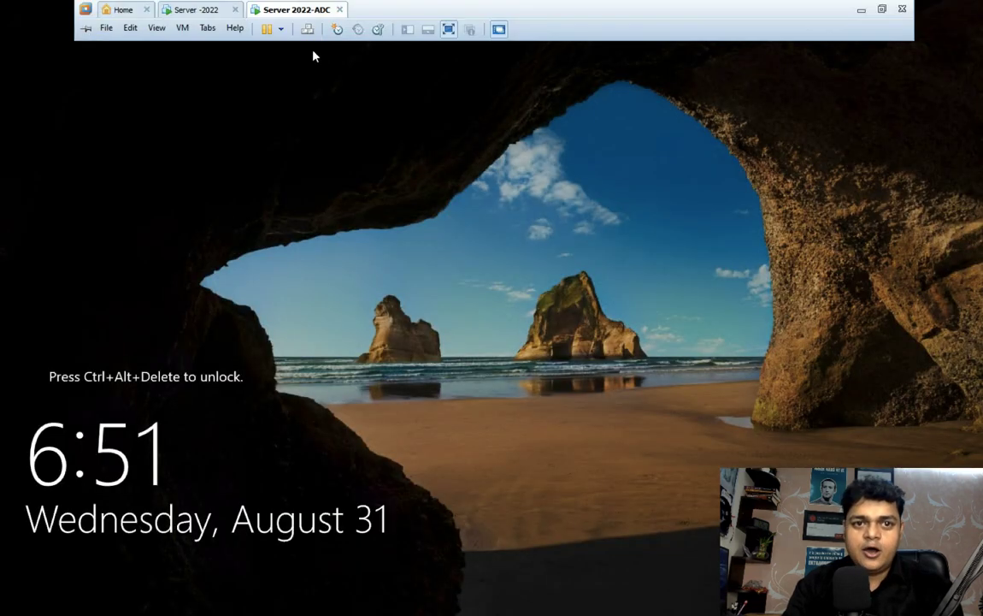
Step: Sign in to Server 2022-ADC as Administrator and refresh the desktop
key(ctrl+alt+Delete)
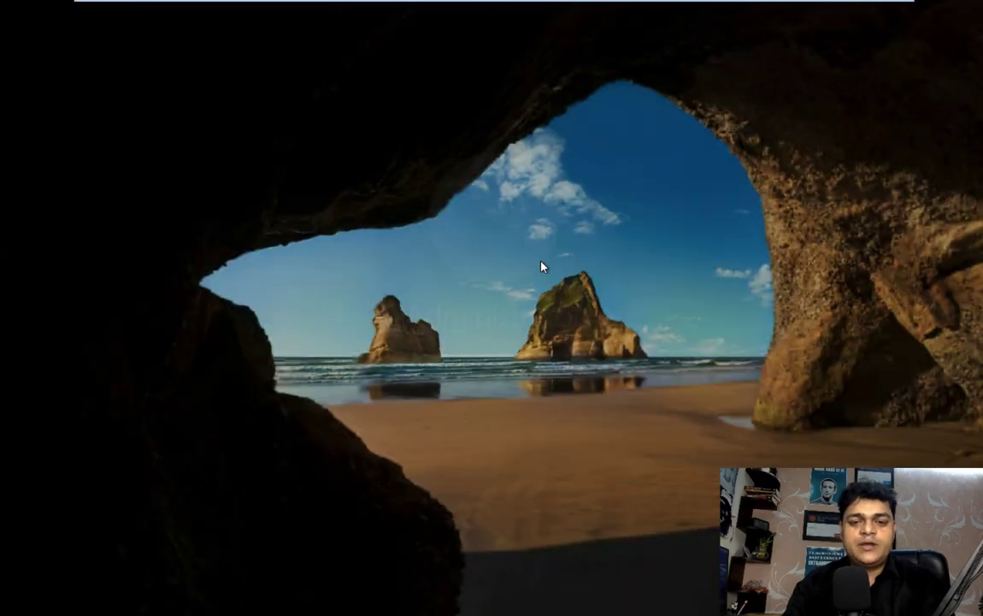
text(••••)
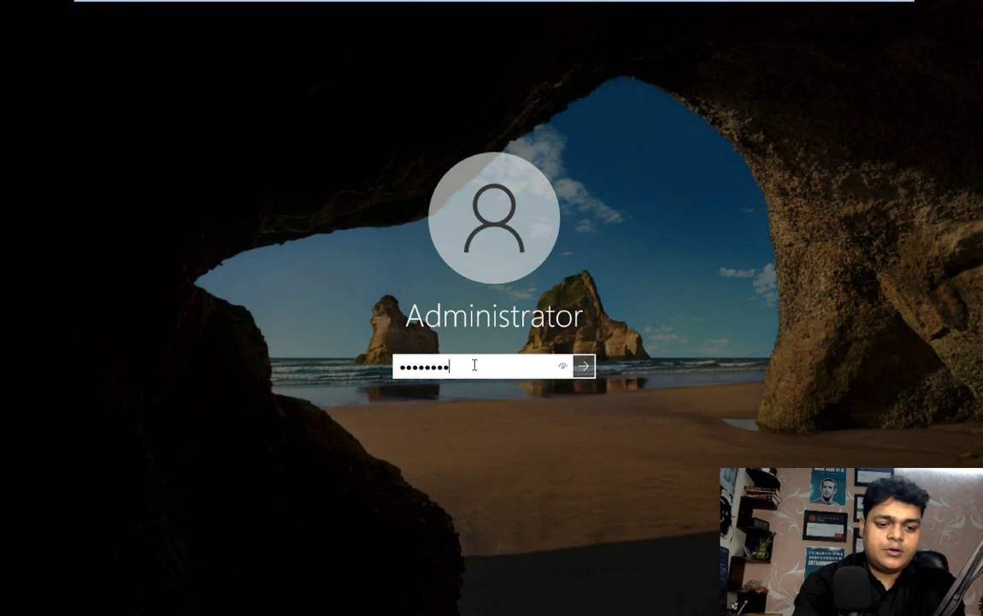
text(••••••)
key(Return)
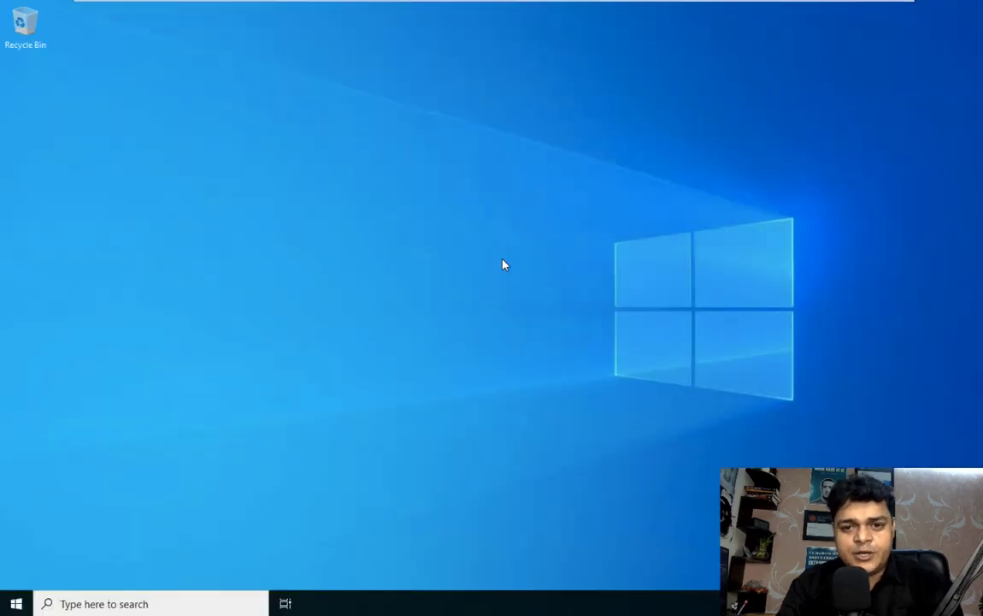
right_click(422, 183)
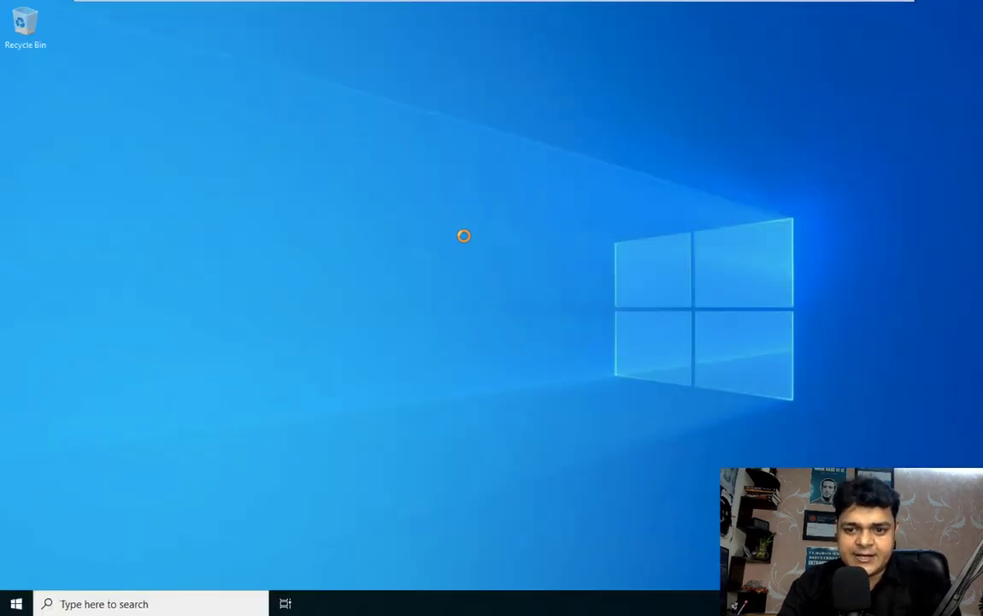
click(462, 224)
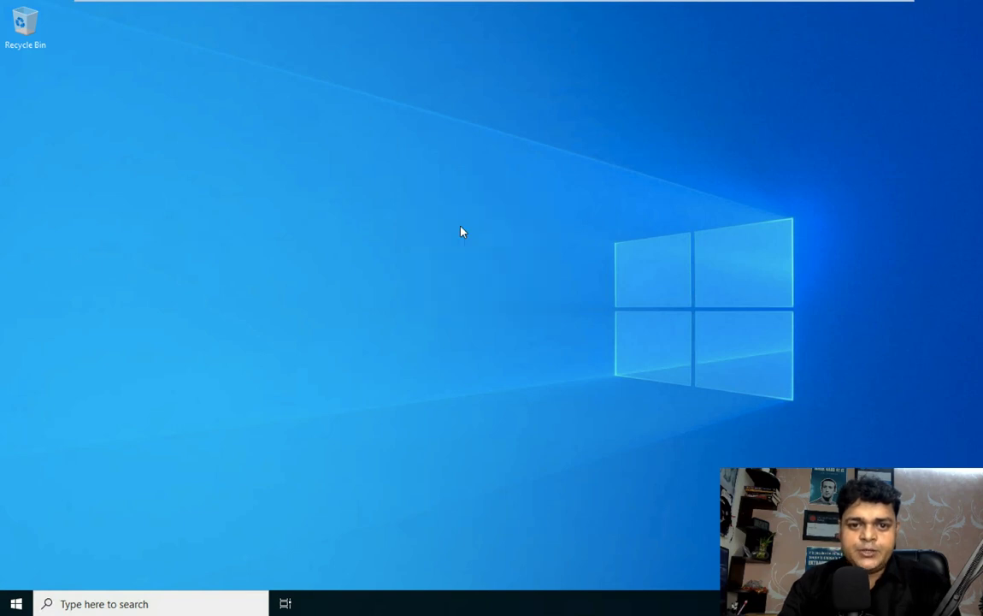
Step: Turn off the private and public network firewalls, then enter ncpa.cpl in the Run box
key(super+r)
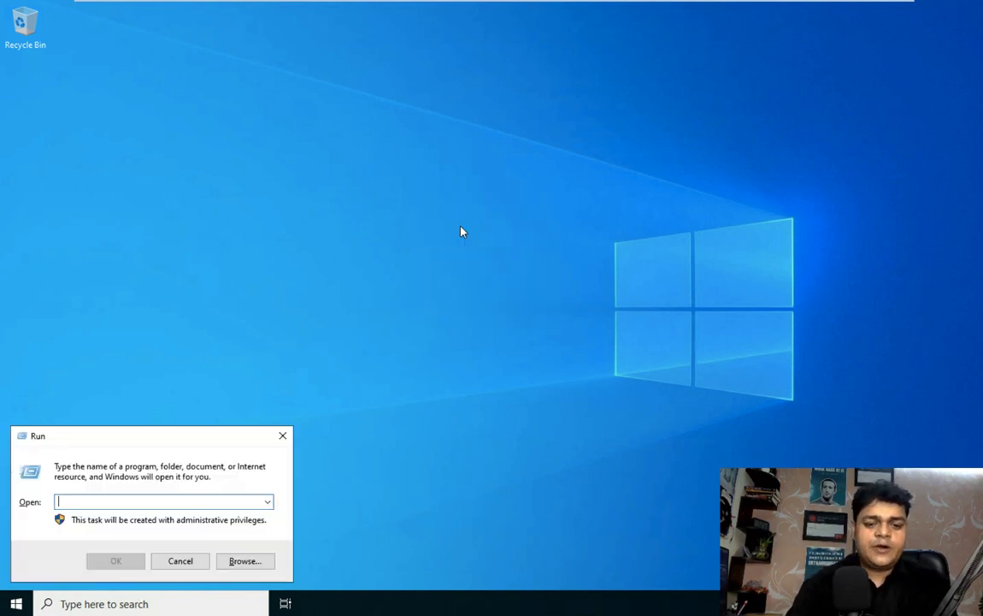
text(firewall.cpl)
key(Return)
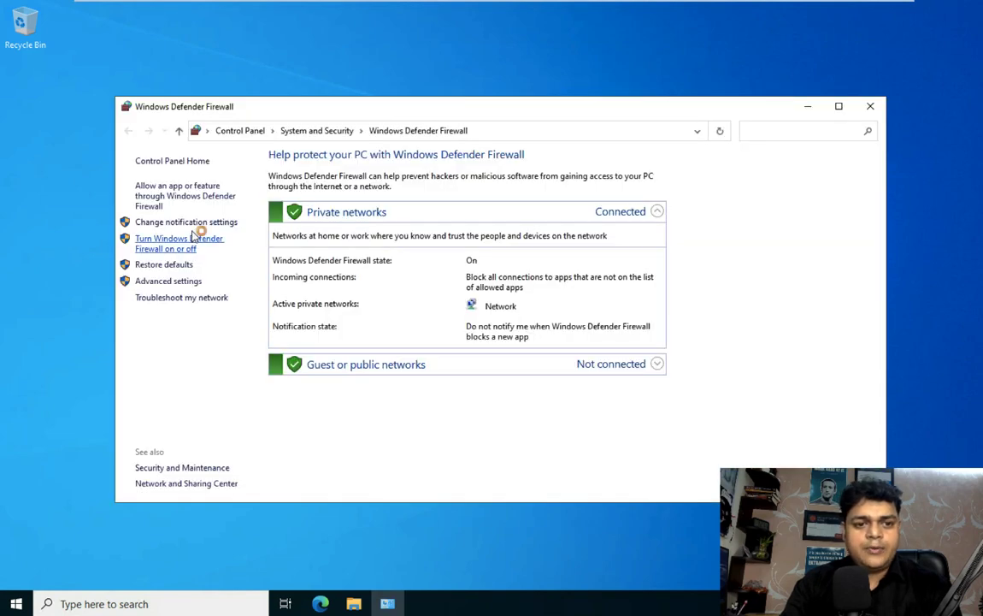
click(171, 246)
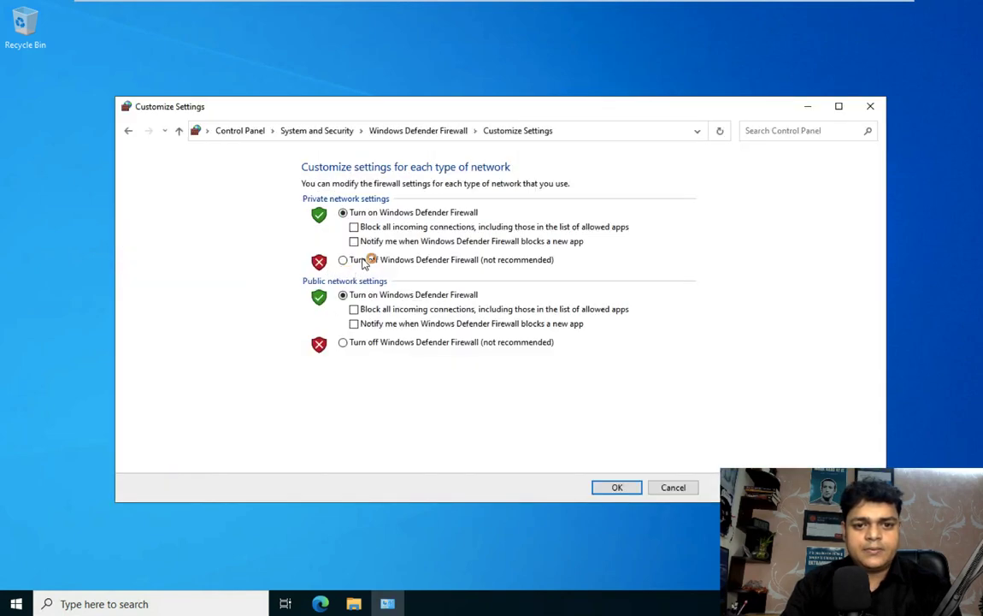
click(349, 260)
click(346, 342)
click(614, 489)
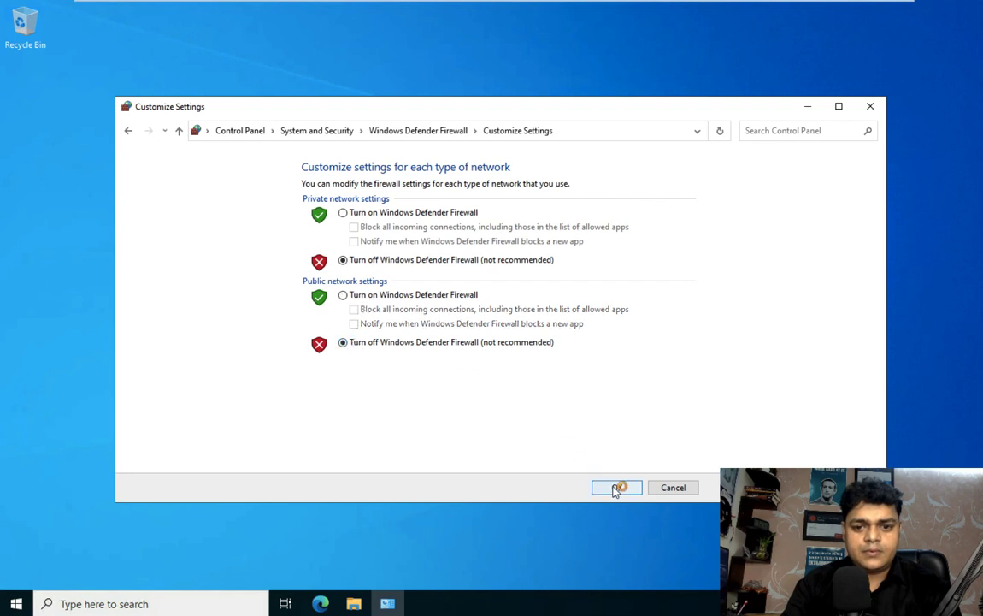
key(super+r)
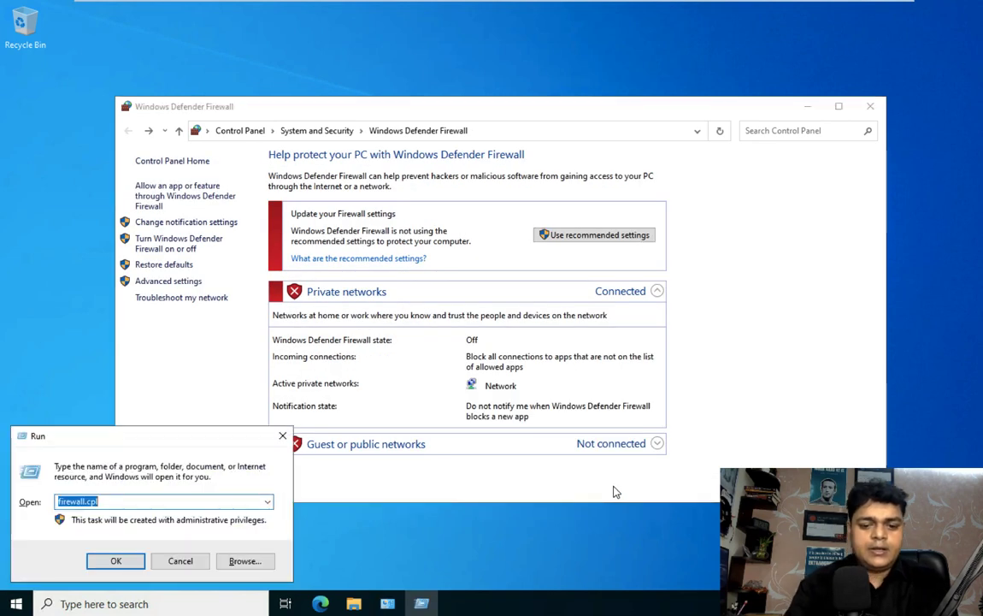
text(ncpa.cpl)
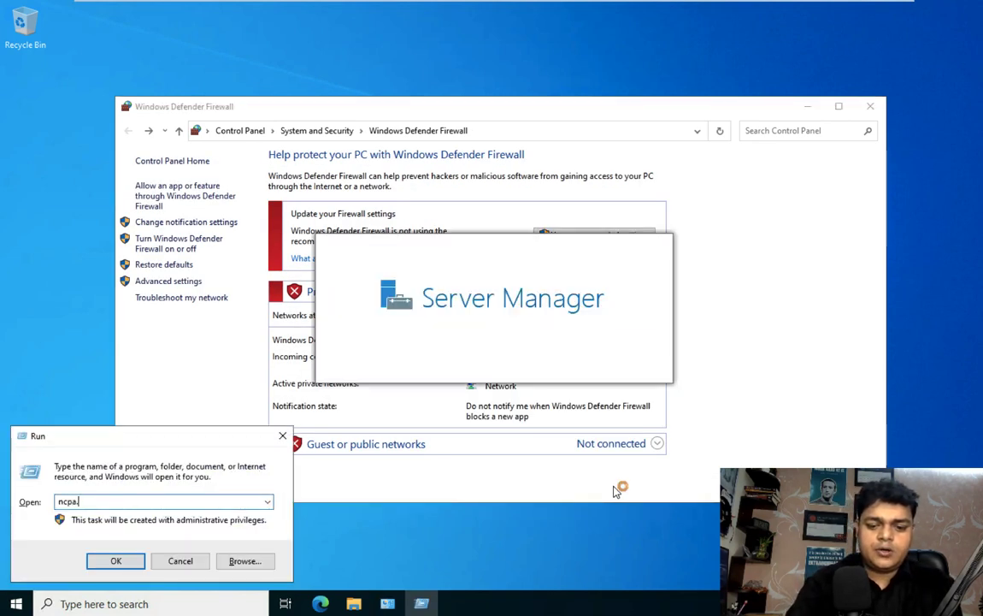
Step: Give Ethernet0 static IP 192.168.1.116, gateway 192.168.1.1, DNS 192.168.1.110 and 8.8.8.8
key(Return)
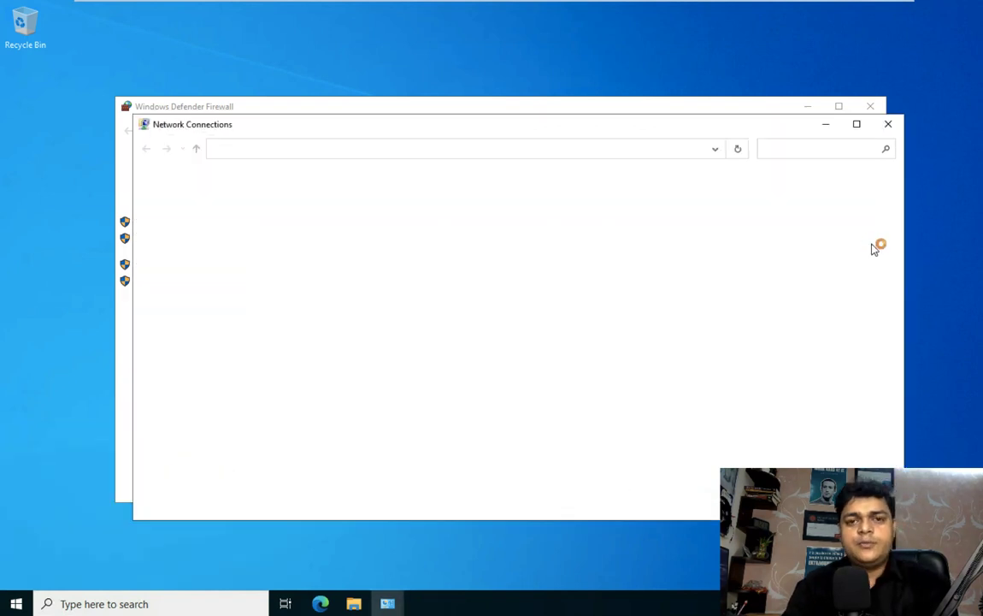
right_click(203, 208)
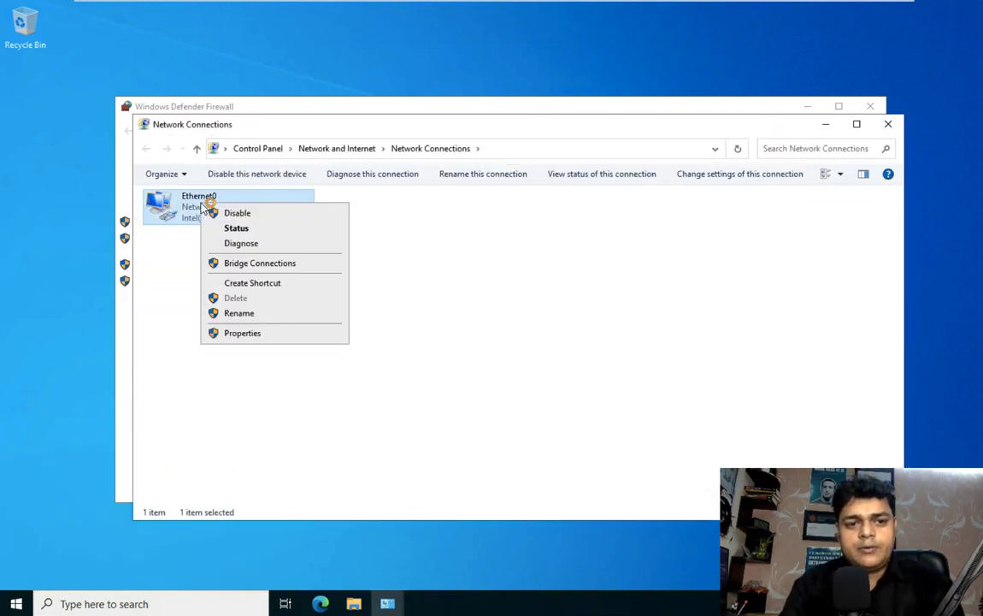
click(258, 332)
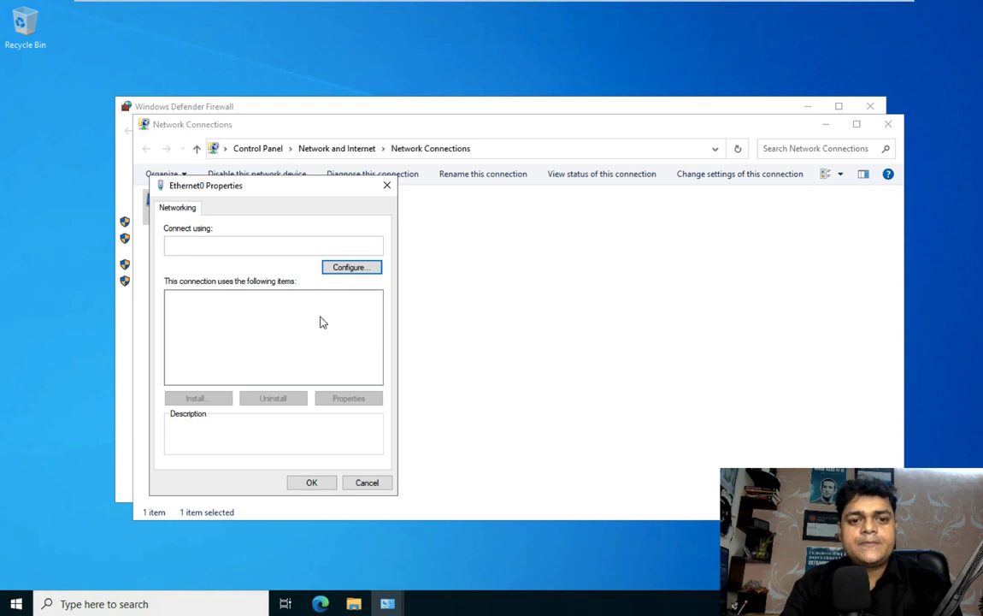
double_click(308, 336)
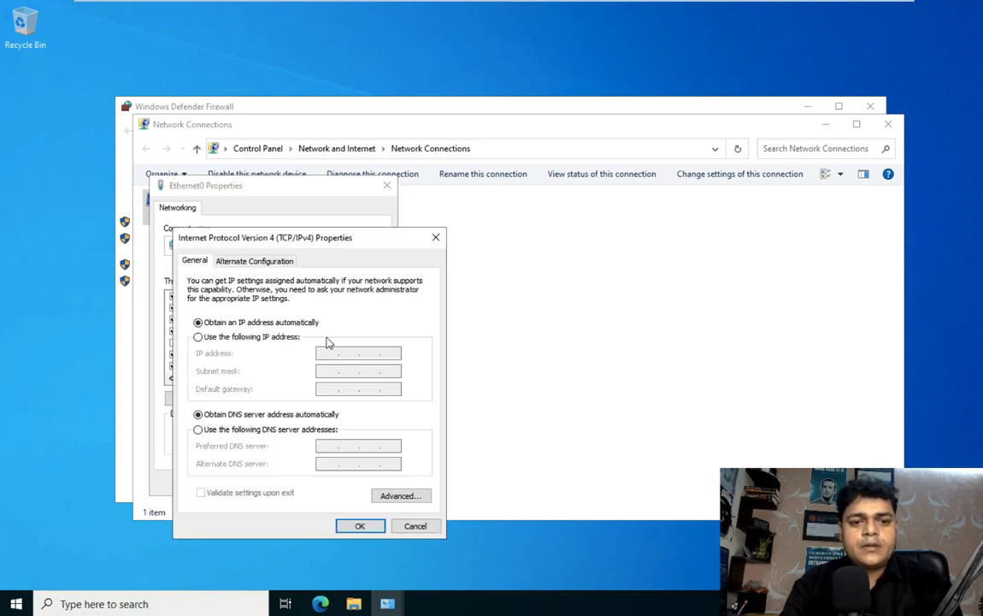
click(259, 337)
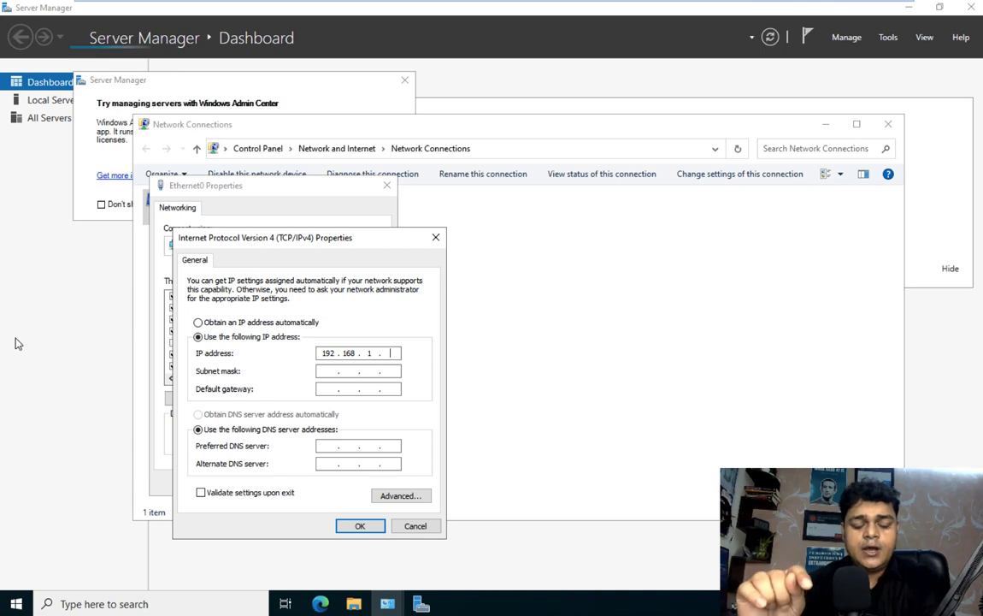
text(116)
key(Tab)
key(Tab)
text(192 . 16)
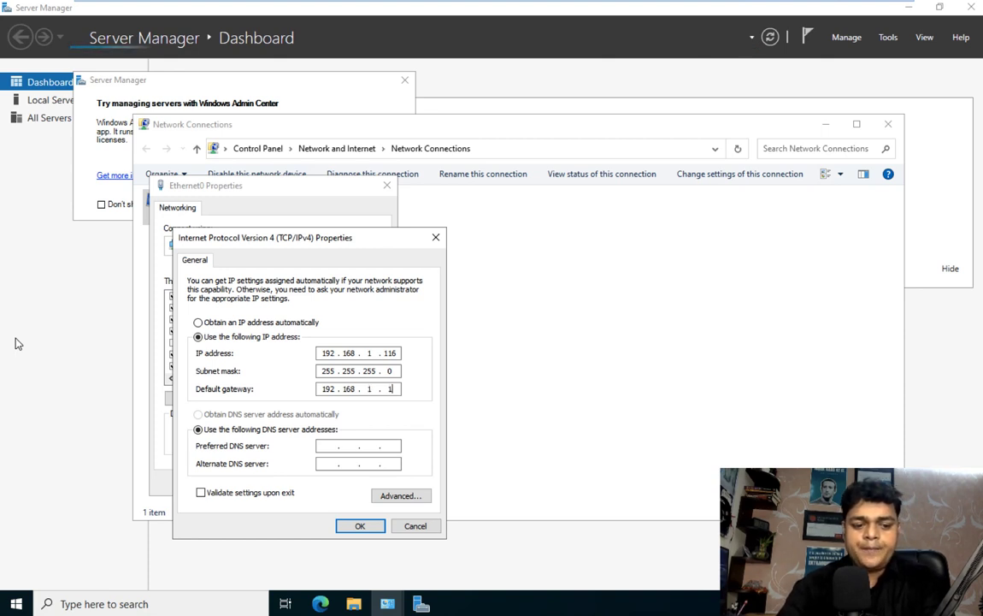
key(Tab)
key(Tab)
text(192 . 168 . 1 . 110)
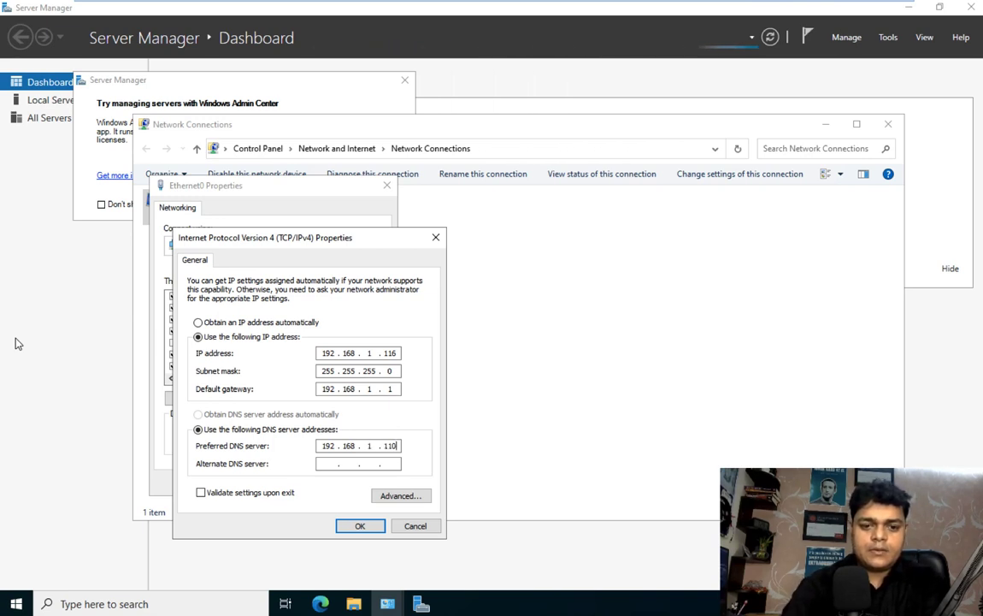
key(Tab)
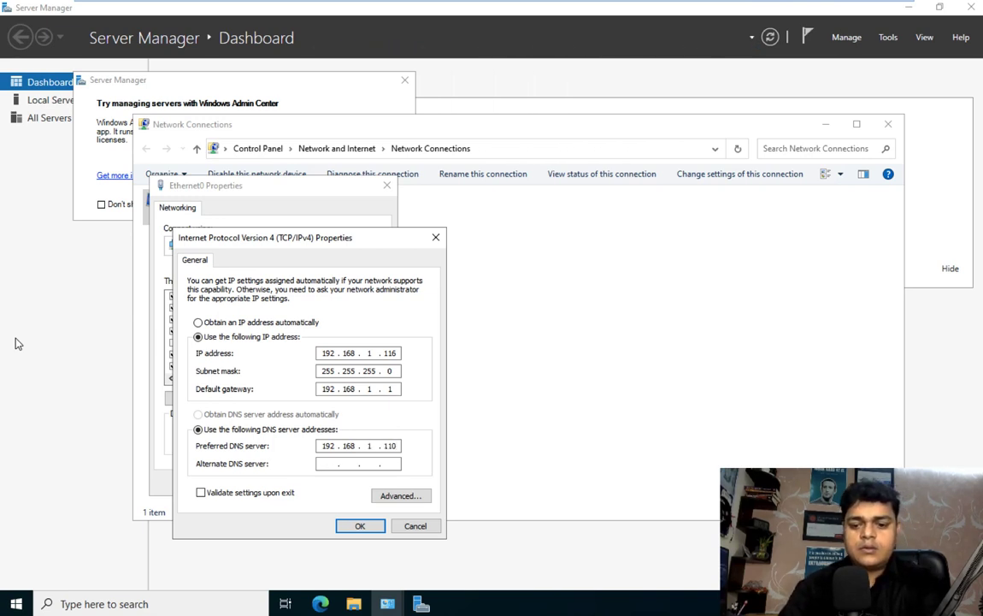
text(8.8.8.8)
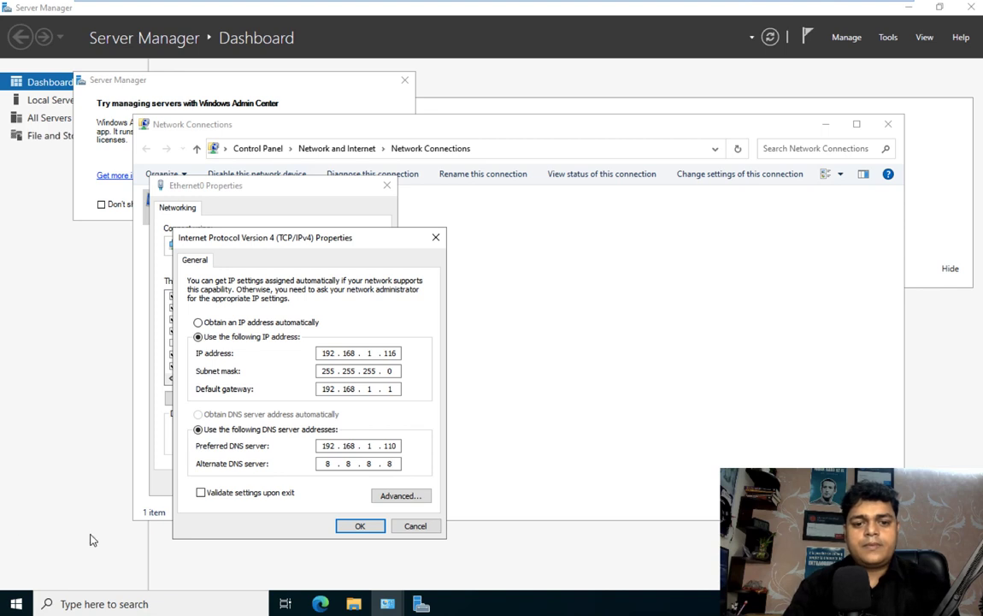
click(360, 525)
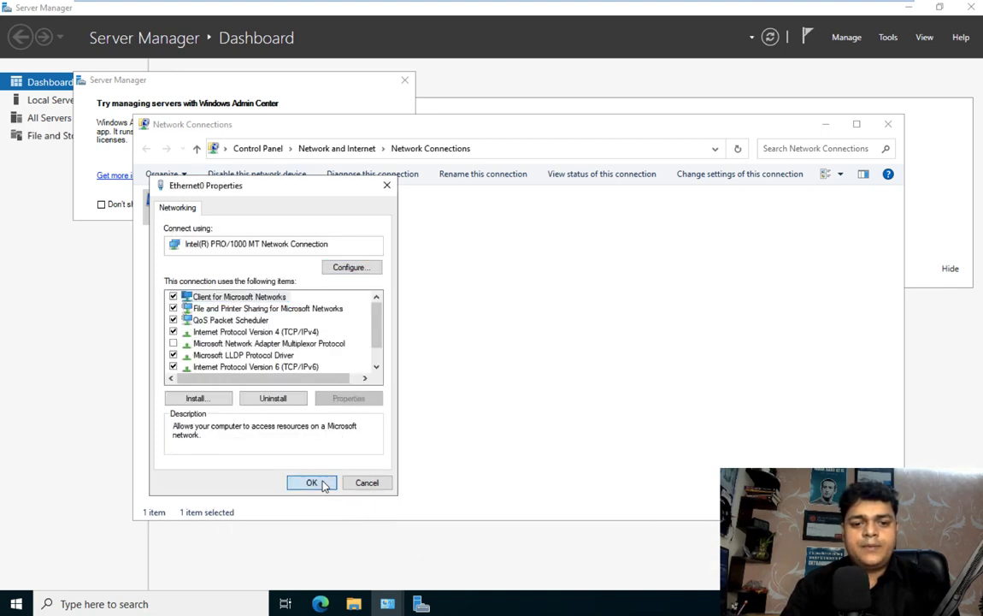
click(311, 482)
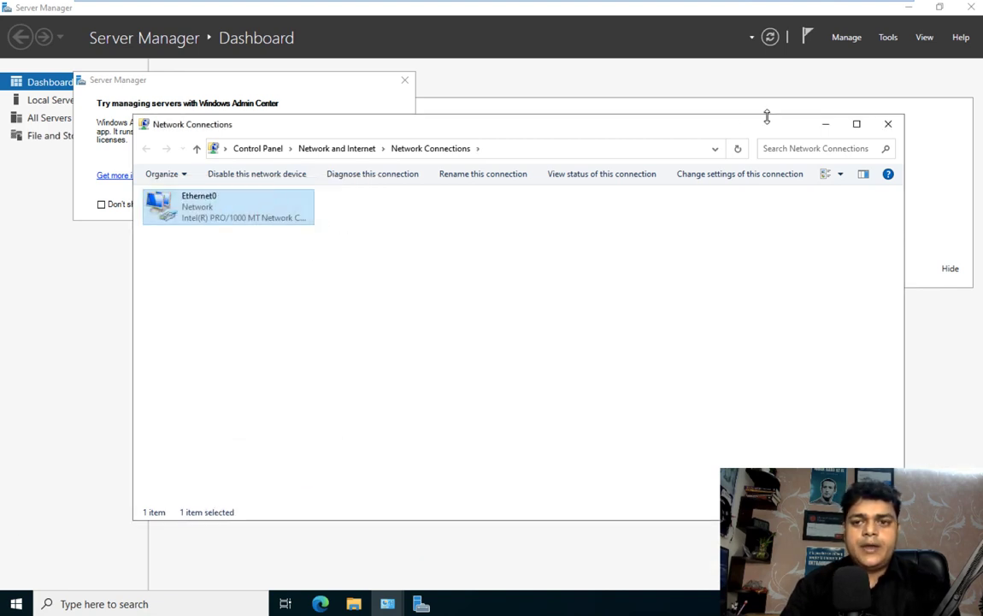
Step: Close Network Connections, the Windows Admin Center prompt and the firewall settings
click(888, 125)
click(406, 81)
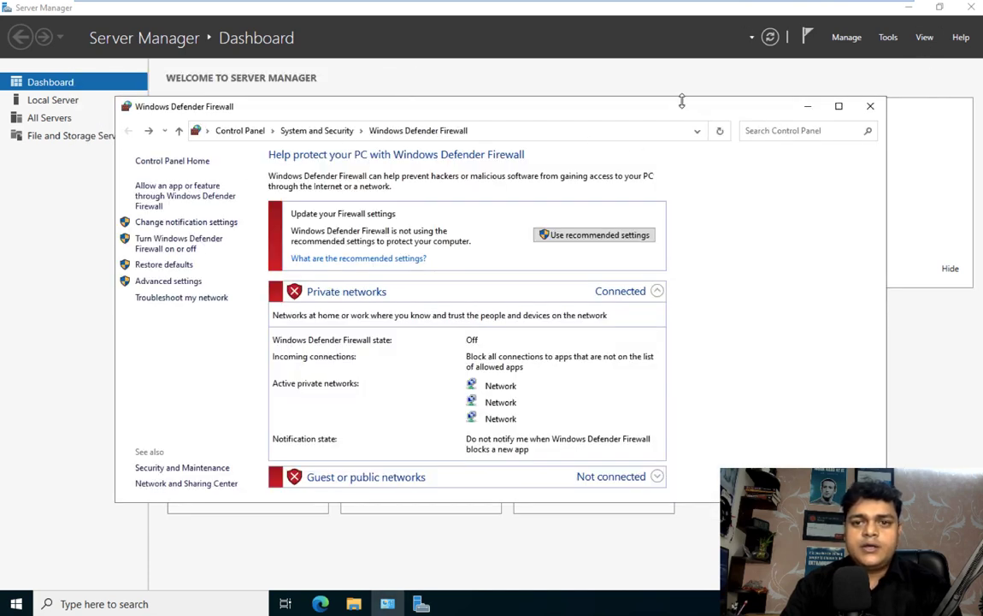
click(872, 109)
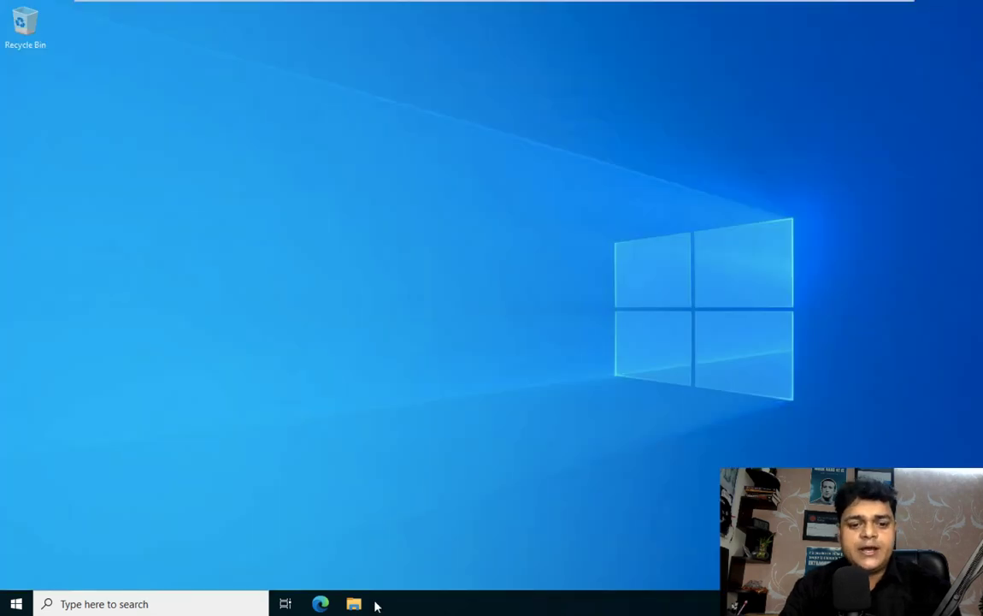
Step: Open This PC's properties from File Explorer and go to Advanced system settings
click(354, 603)
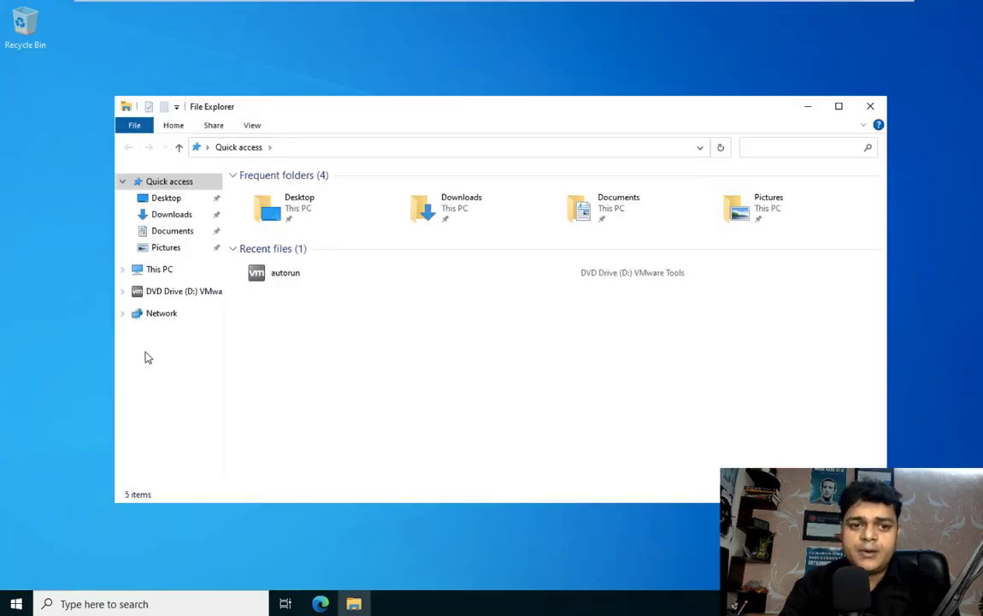
right_click(161, 273)
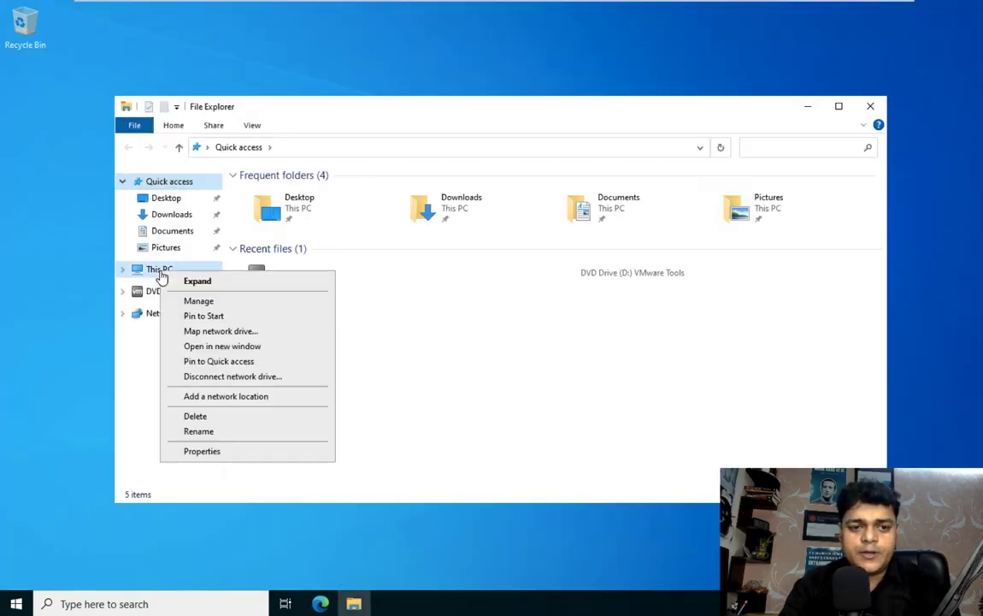
click(197, 450)
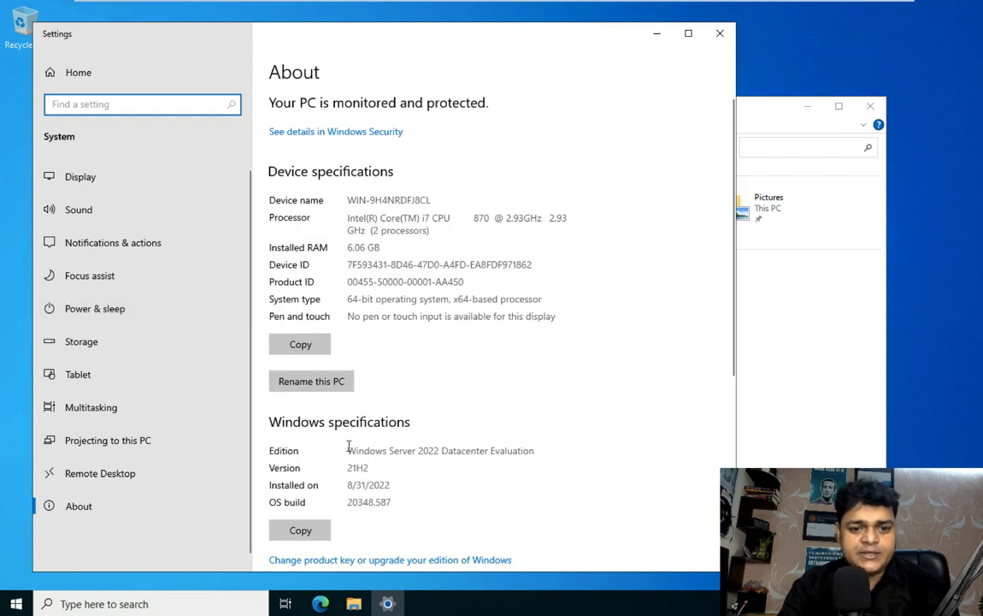
scroll(348, 452, down, 5)
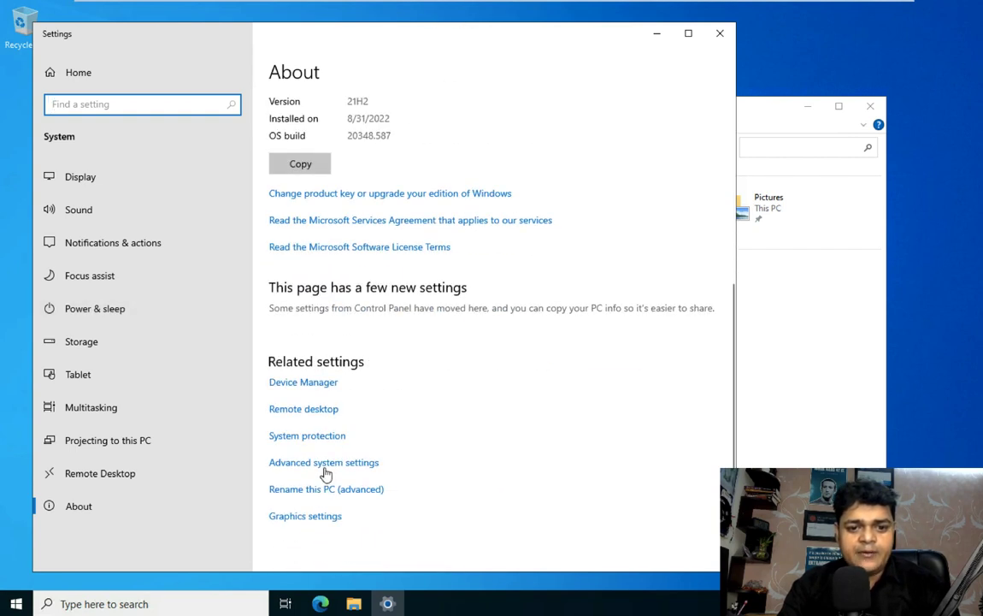
click(324, 464)
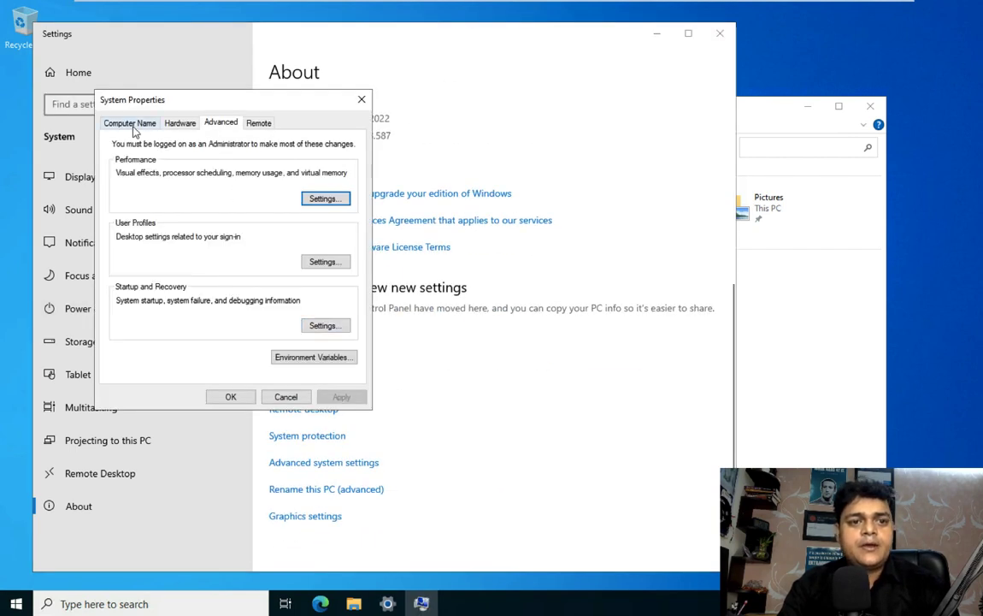
Step: Rename the computer to ADC and make it a member of the Cloud.com domain
click(130, 123)
click(323, 255)
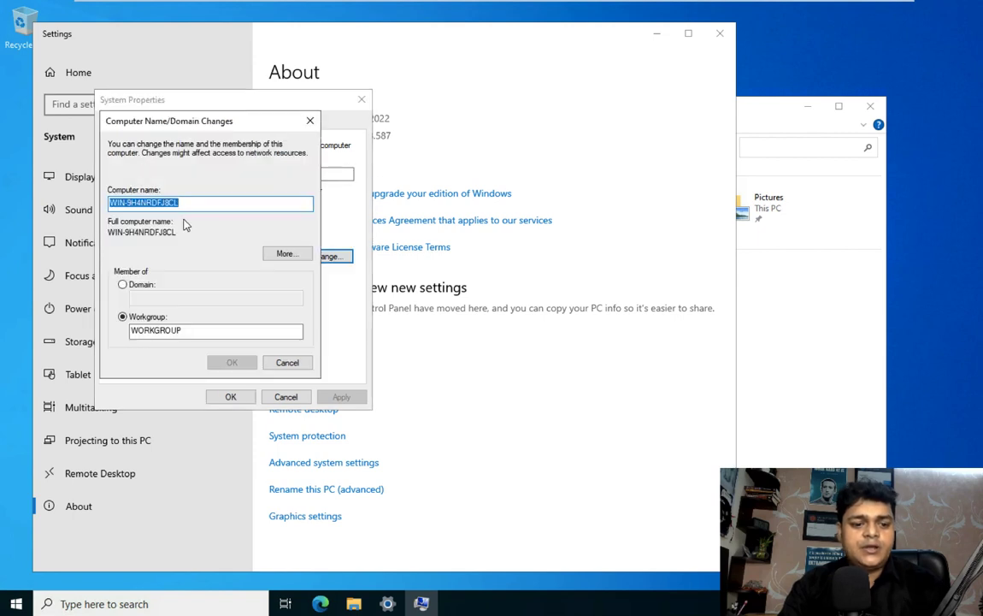
text(ADC)
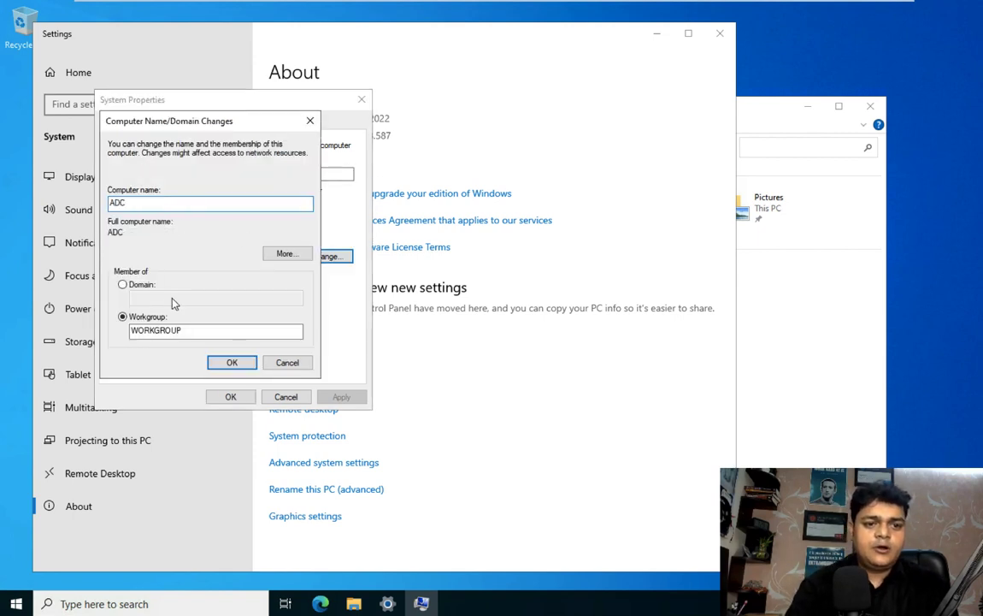
click(146, 288)
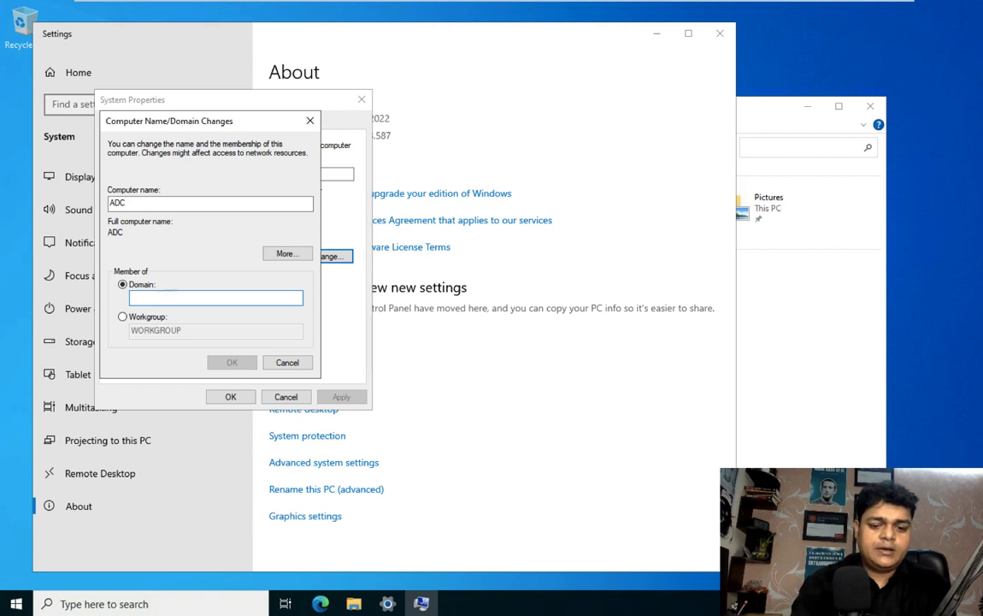
text(Cloud.com)
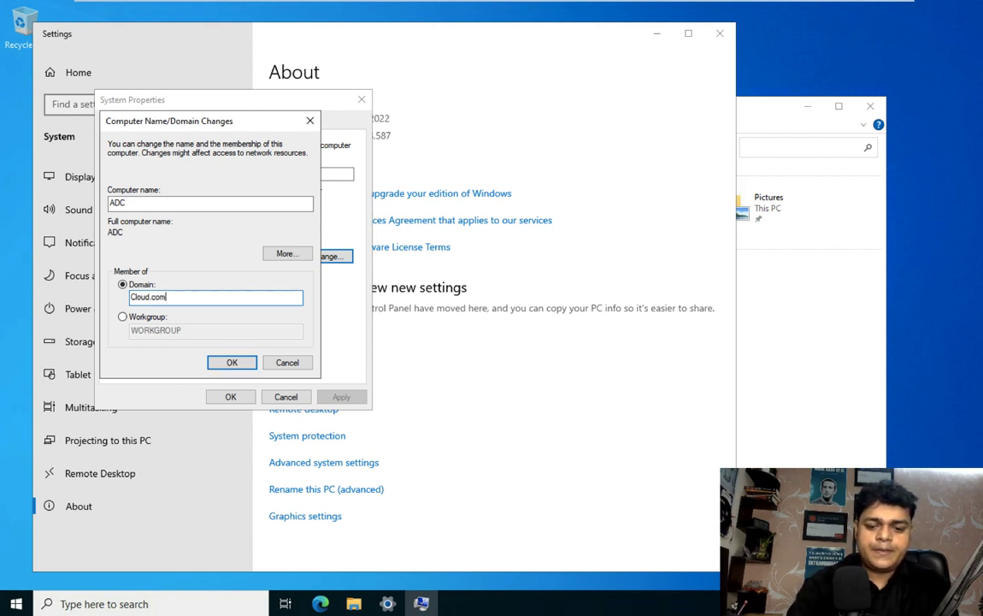
click(241, 363)
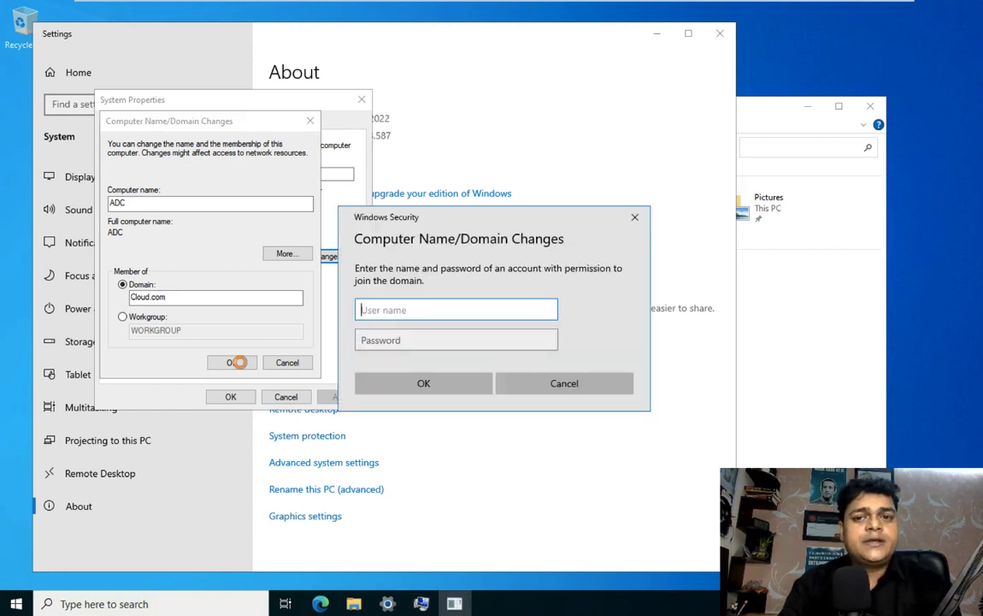
Step: Enter the domain Administrator user name and password to authorise the join
text(Ad)
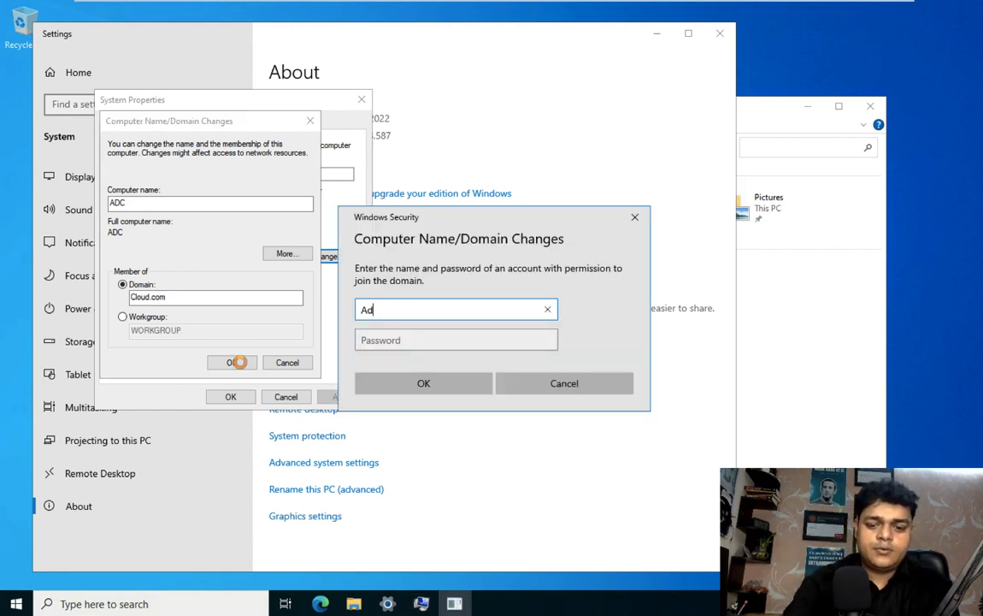
text(ministrator)
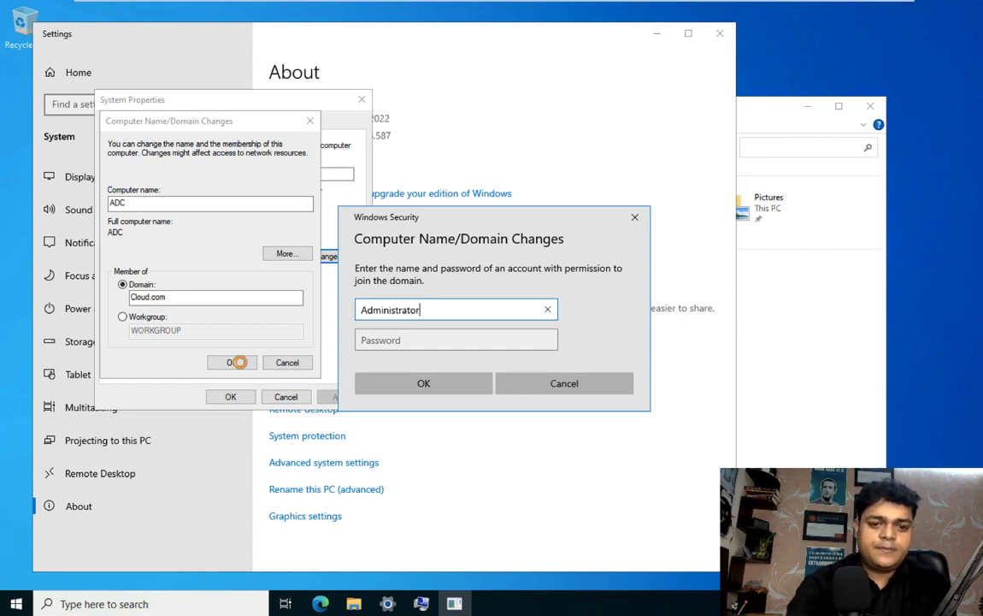
key(Tab)
text(Abc@123)
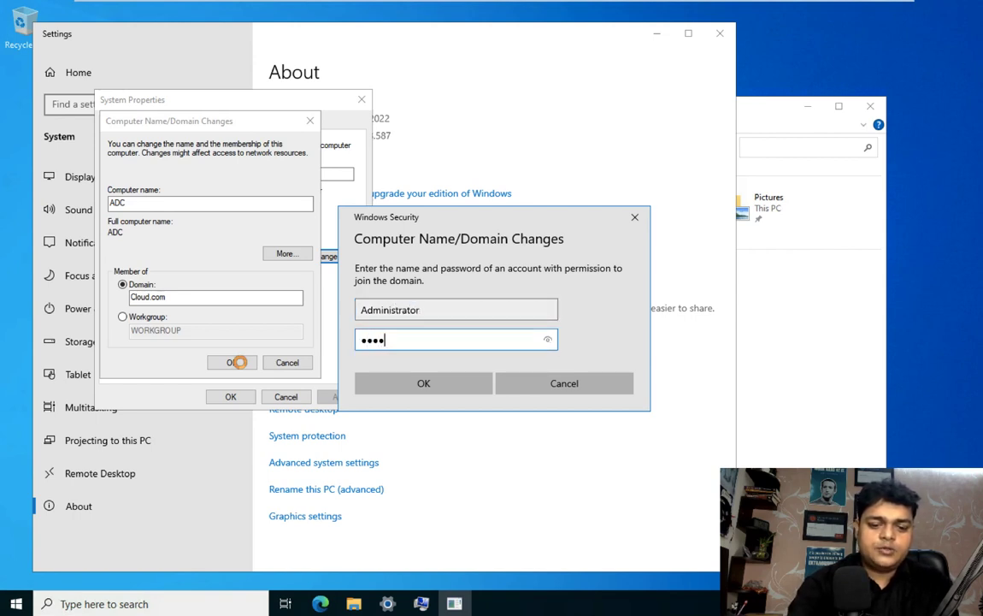
text(45)
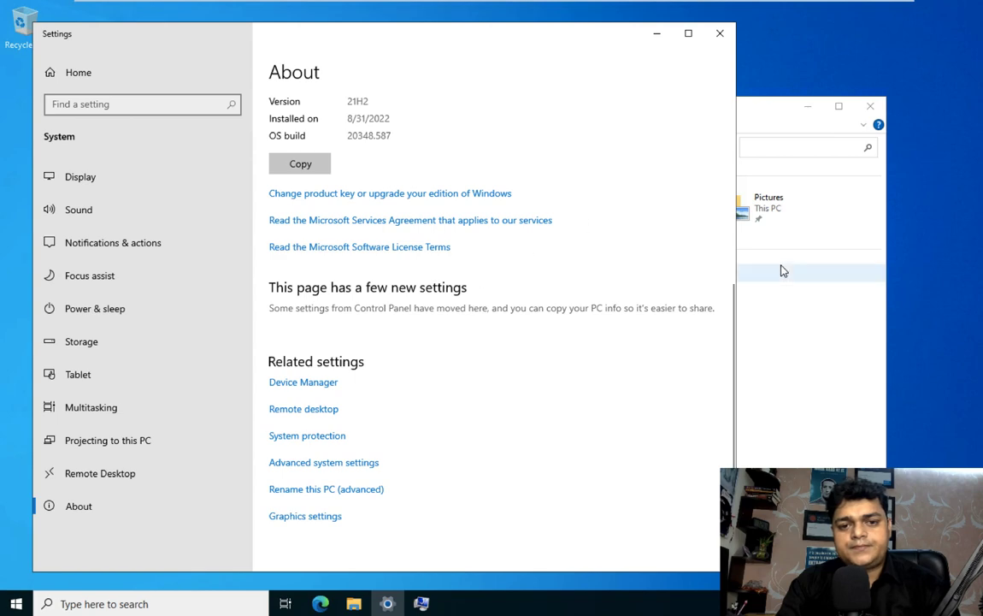
click(774, 269)
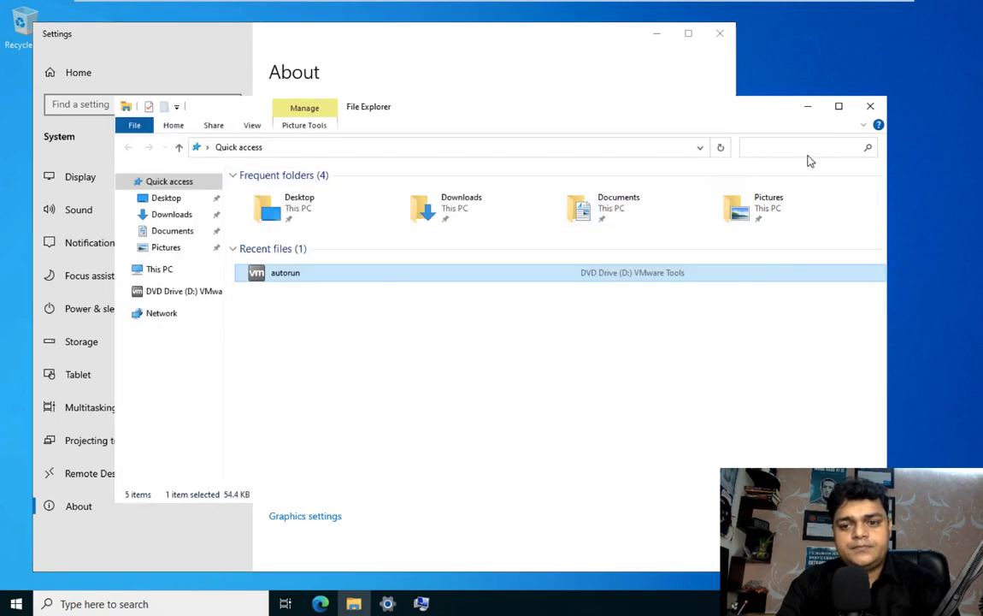
Step: Close File Explorer, move Settings aside, and confirm the ADC name and Cloud.com domain change
click(871, 106)
drag(483, 38, 846, 42)
click(238, 363)
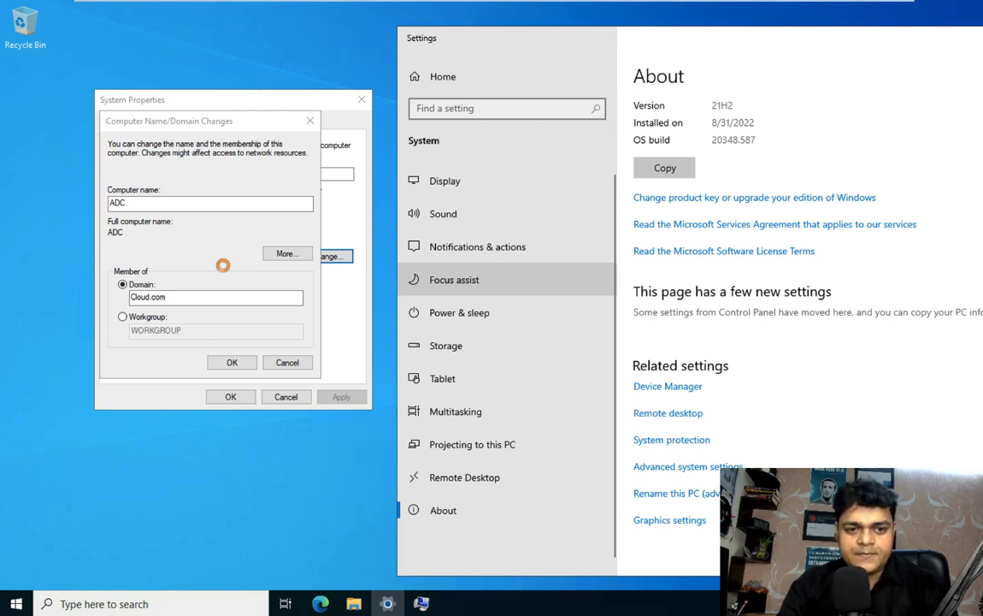
Step: Switch back to the full-screen remote session showing the restarted ADC server's lock screen
key(ctrl+Left)
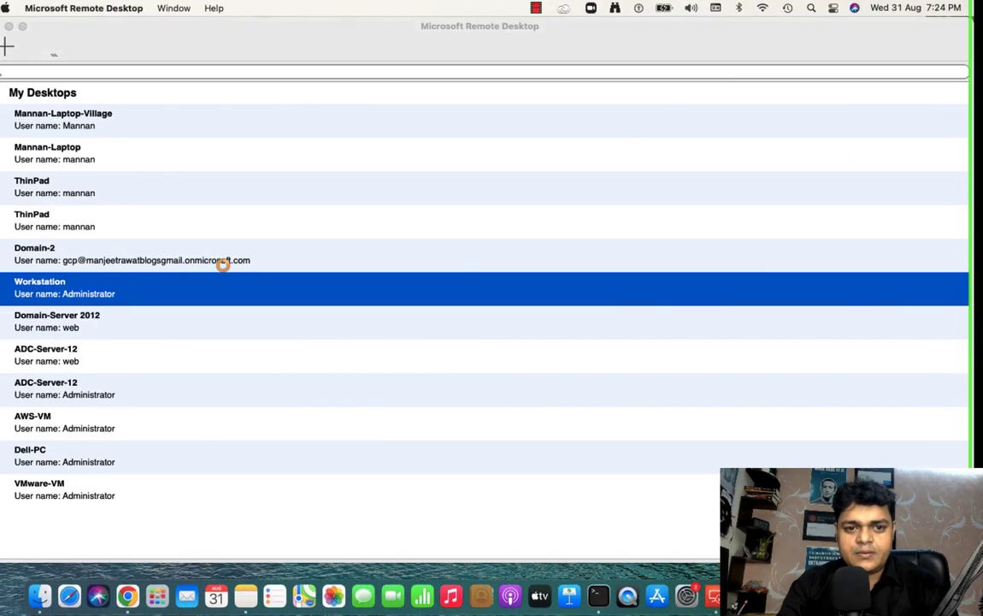
key(ctrl+Right)
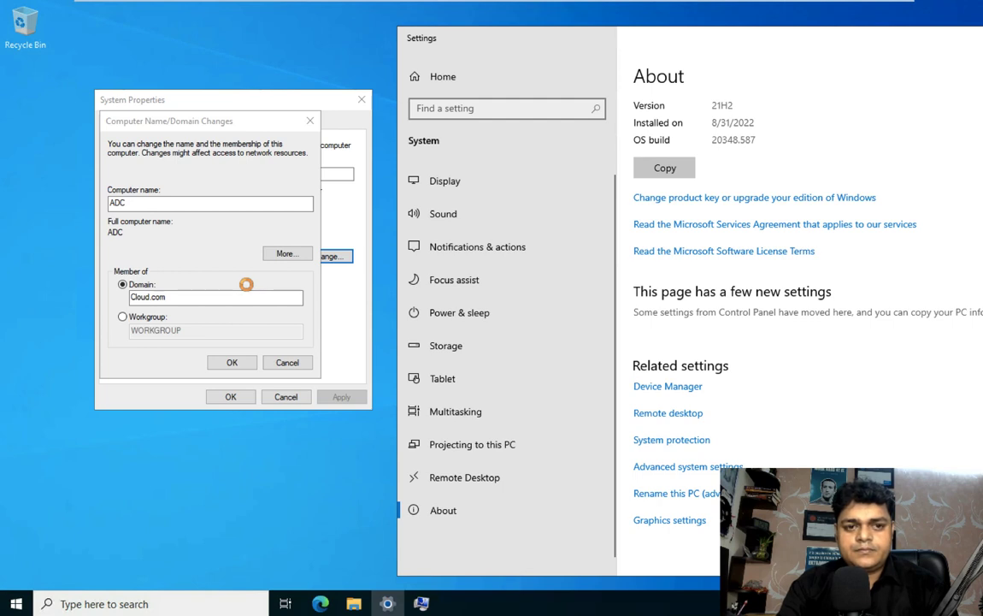
key(ctrl+Left)
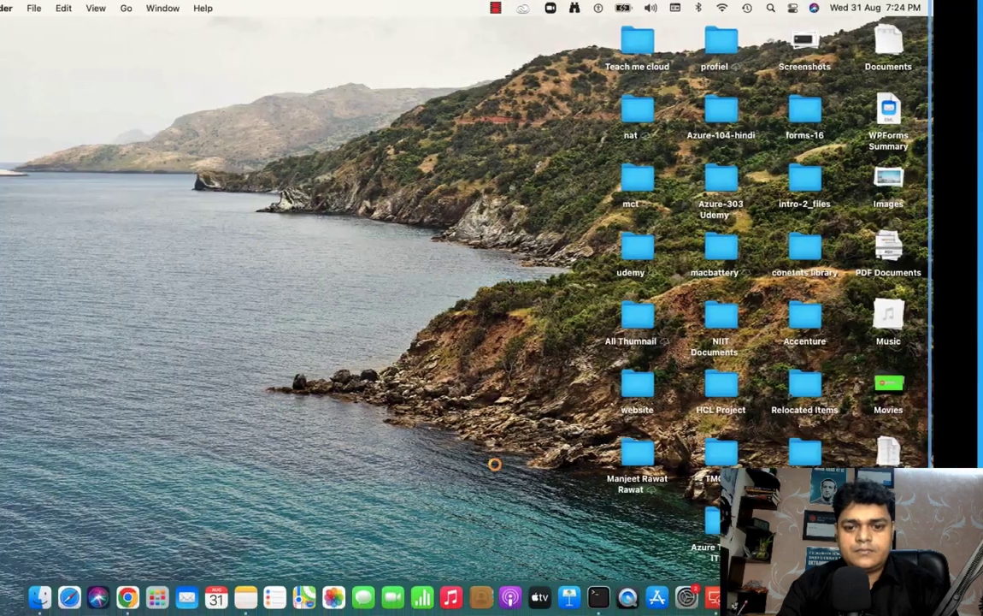
right_click(902, 596)
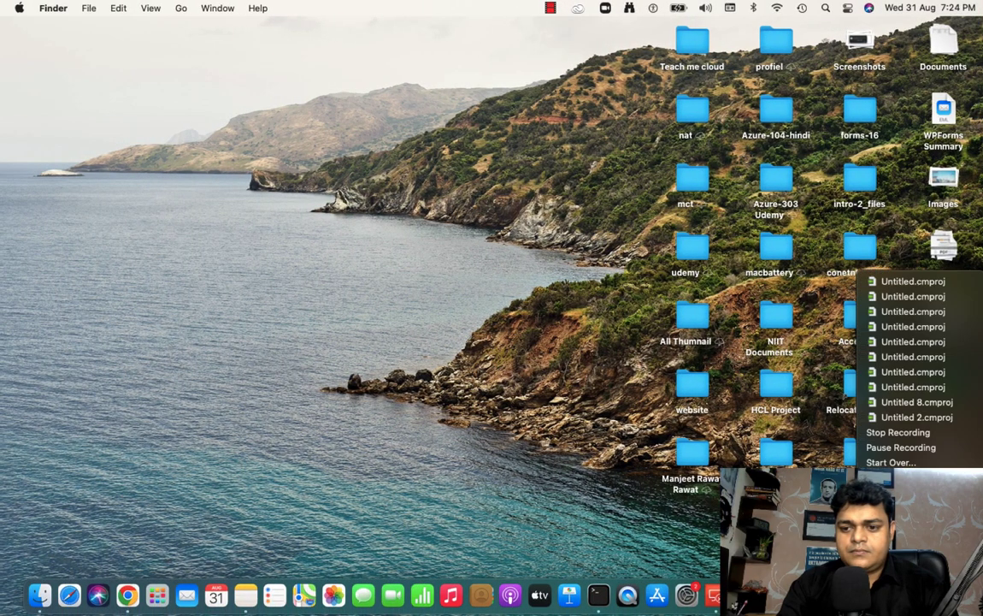
click(898, 447)
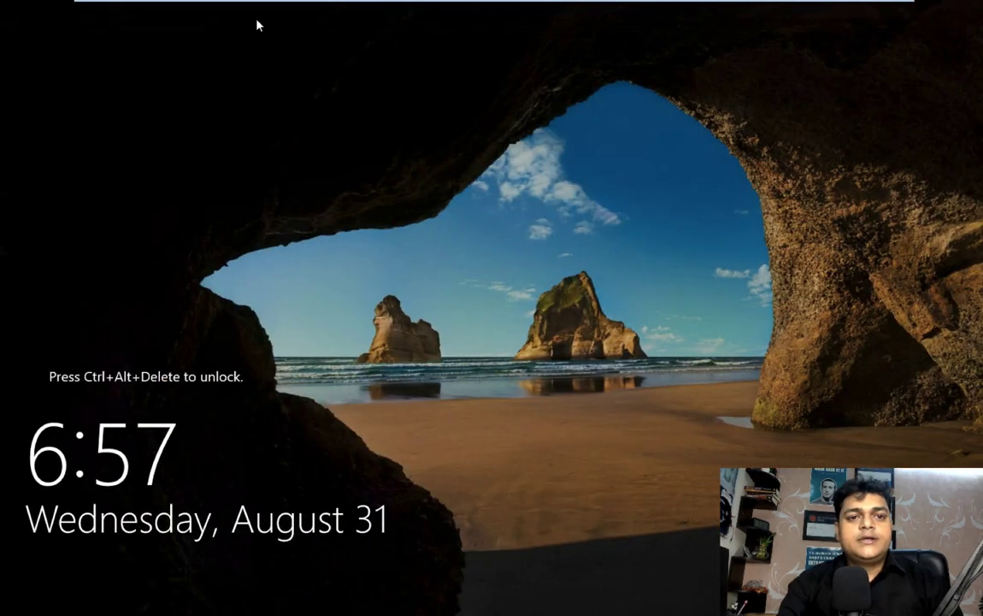
Step: Sign in as Administrator with the account password and wait for the desktop to load
click(310, 28)
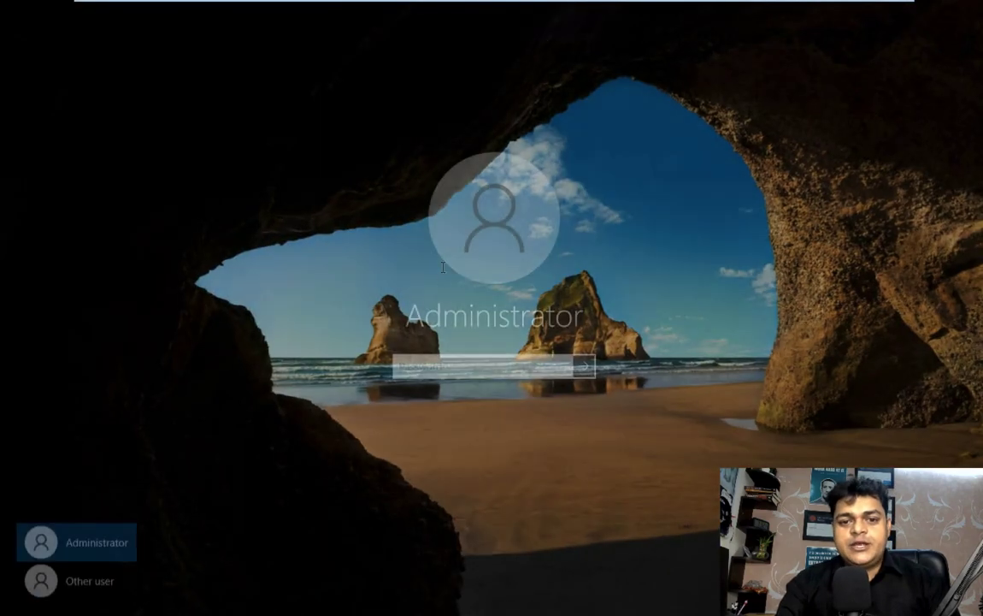
text(••••••••)
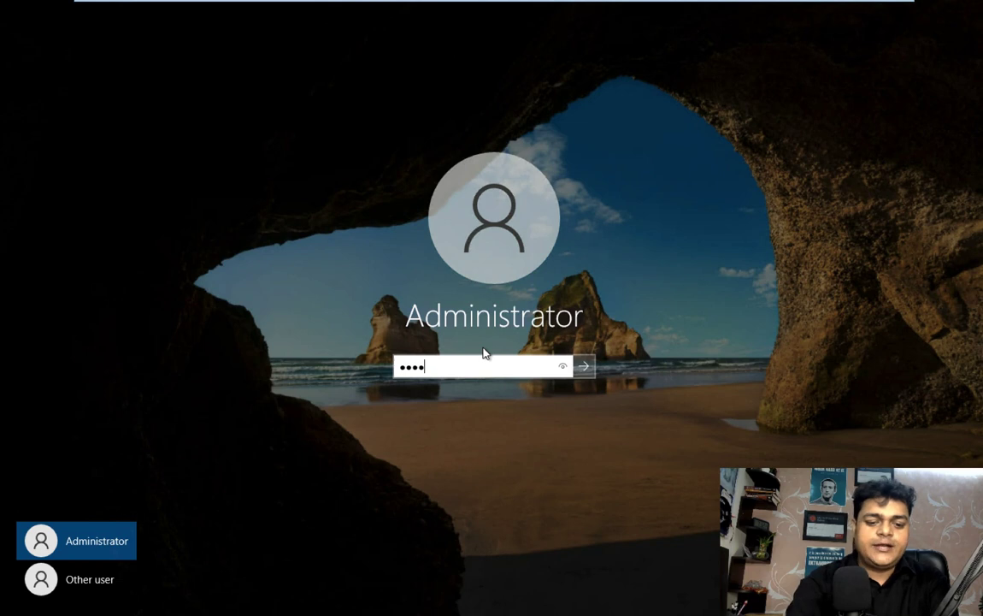
key(Return)
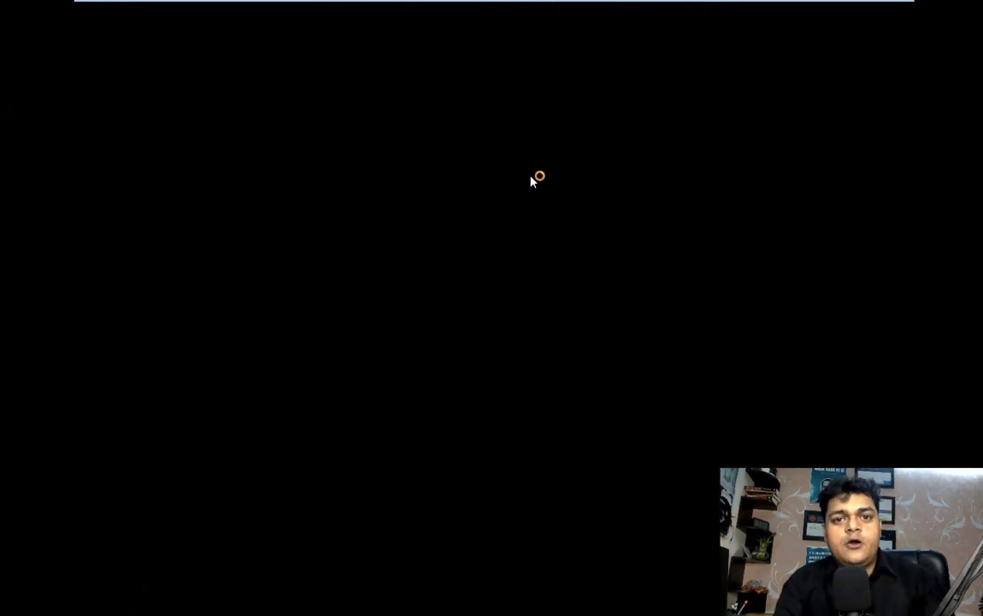
mouse_move(494, 4)
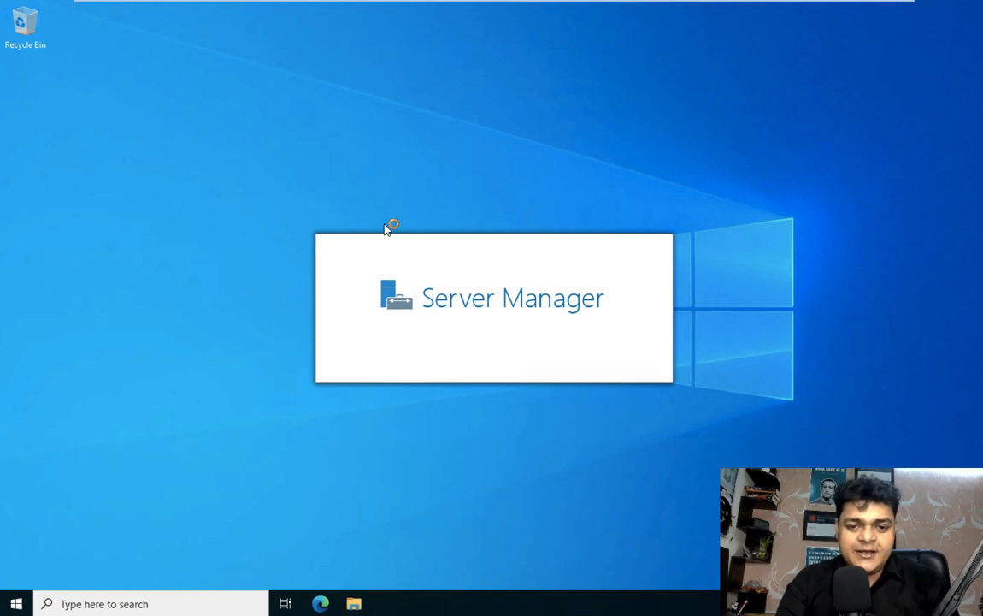
Step: Refresh the desktop, dismiss the Admin Center suggestion and open the Add Roles and Features wizard
right_click(612, 109)
click(650, 145)
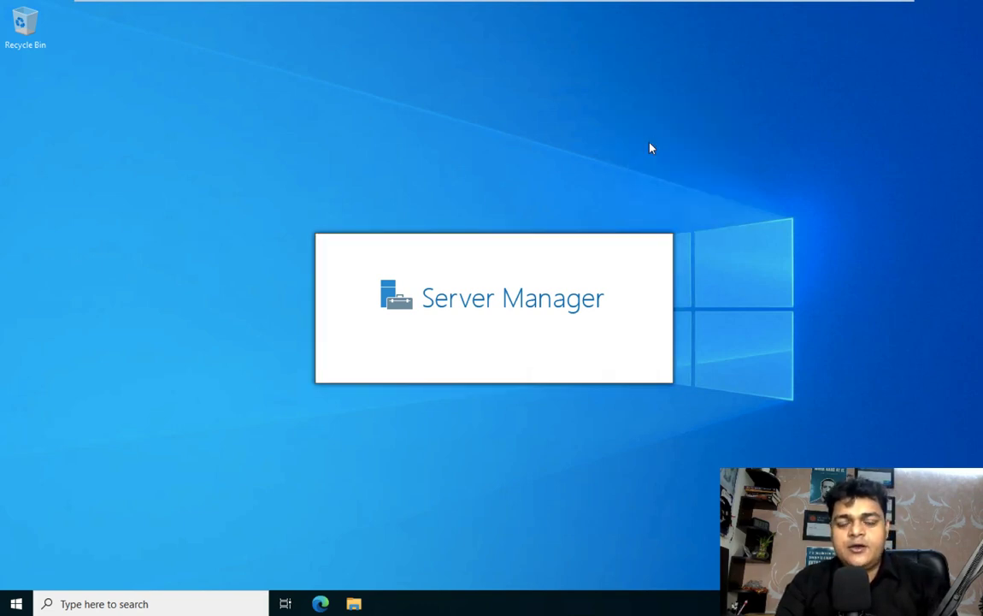
right_click(631, 103)
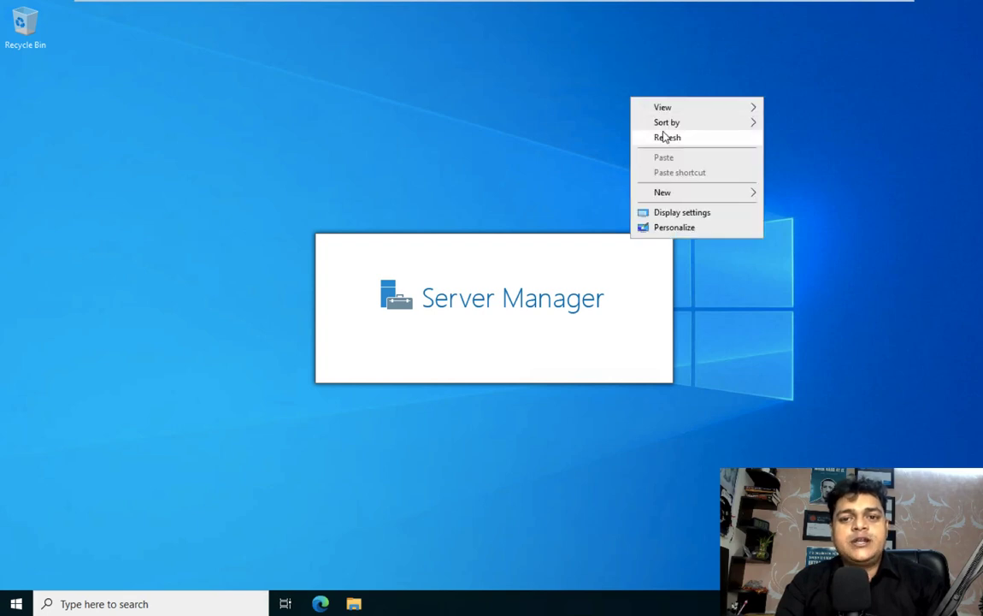
click(664, 135)
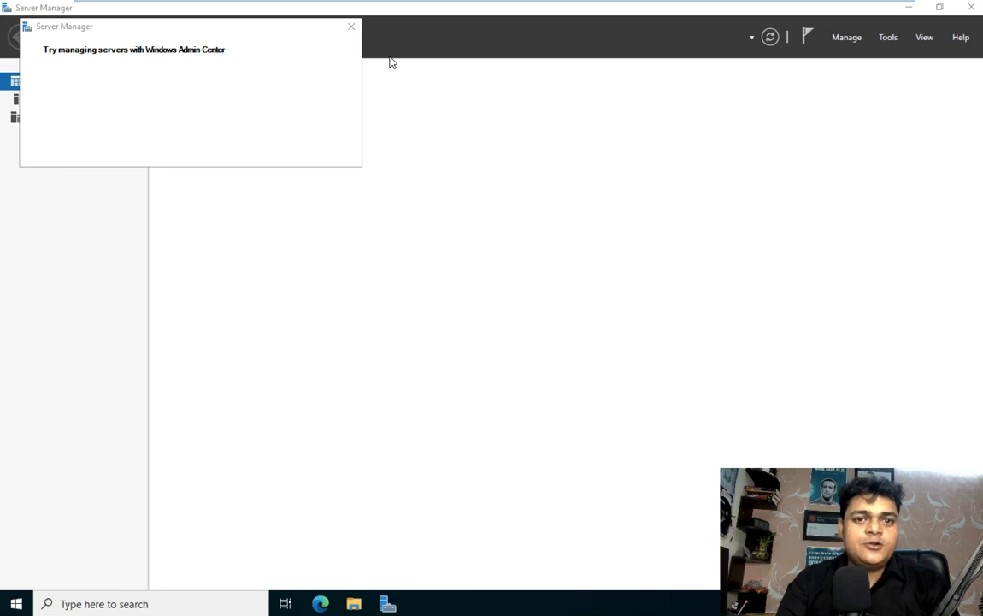
click(351, 28)
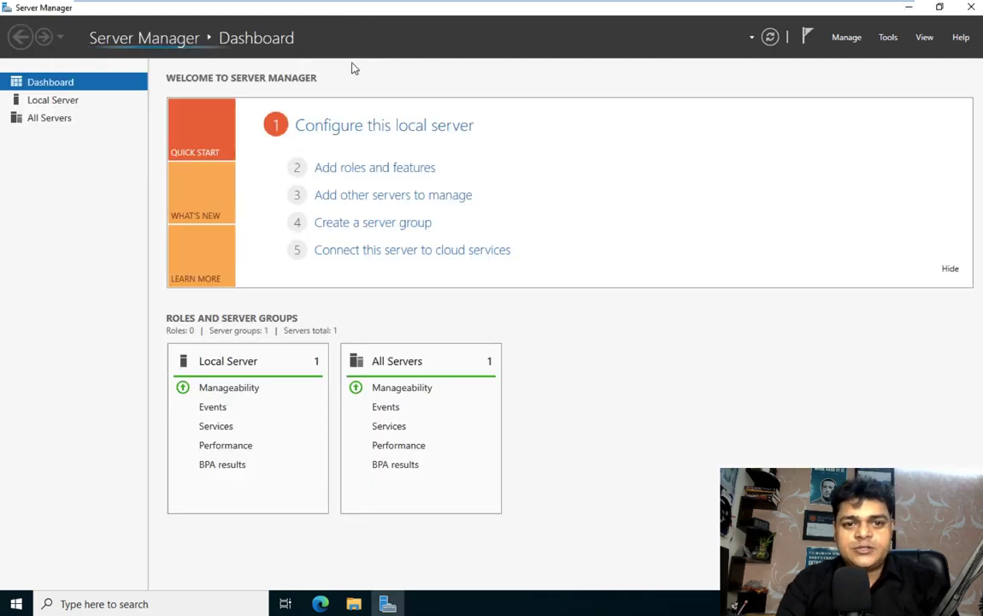
click(365, 169)
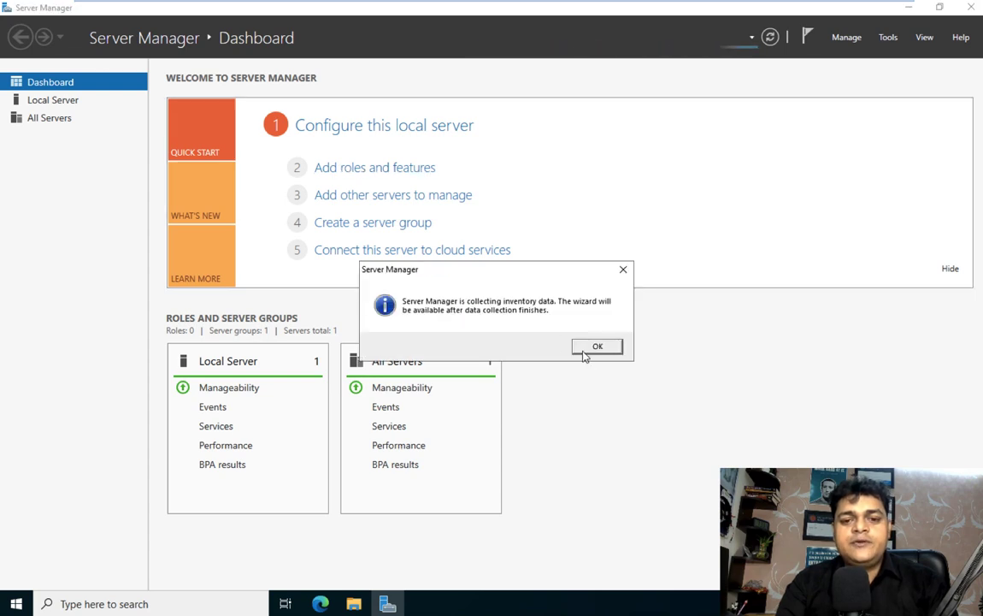
click(598, 347)
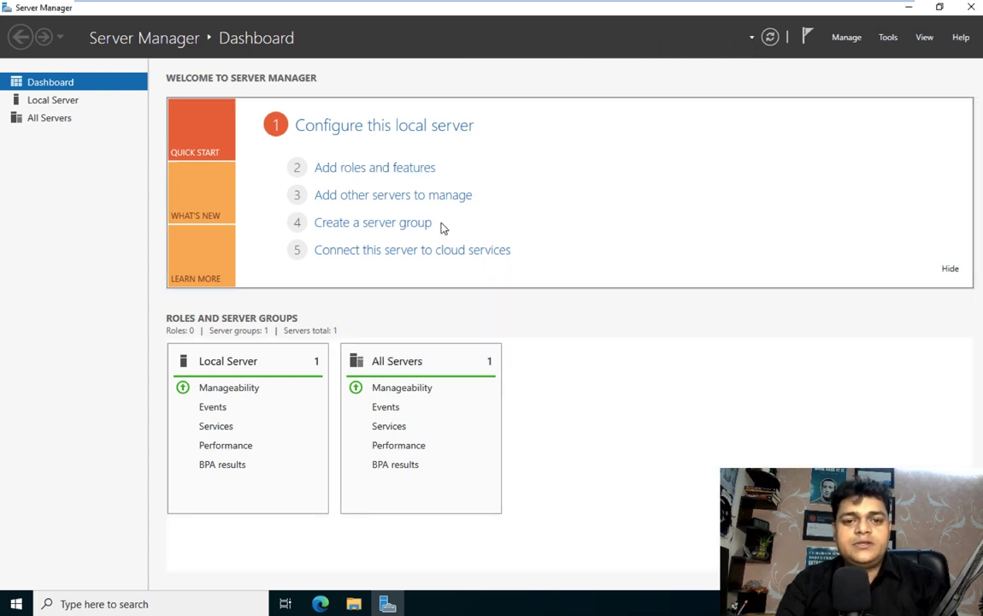
click(383, 170)
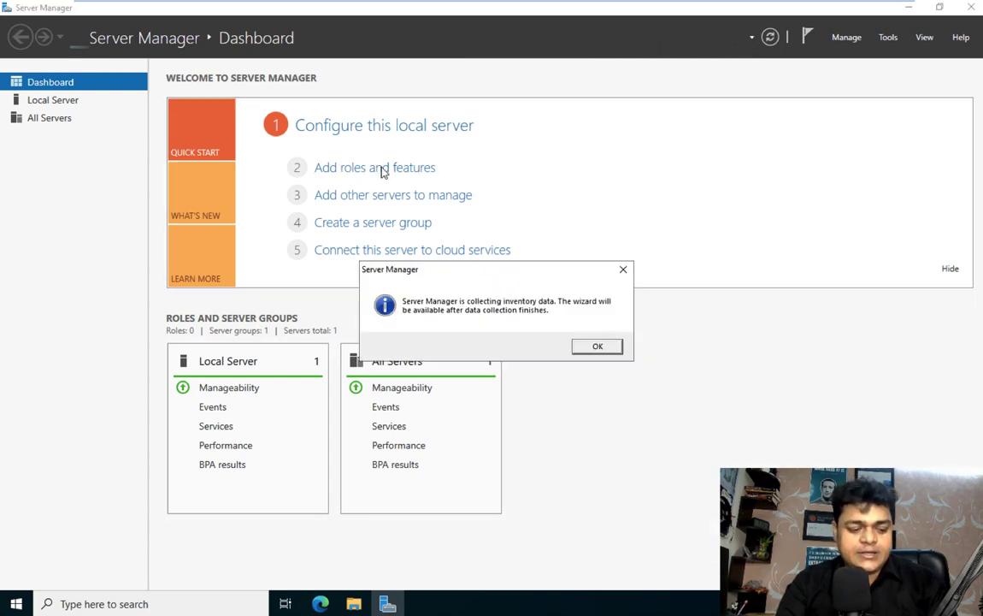
click(597, 346)
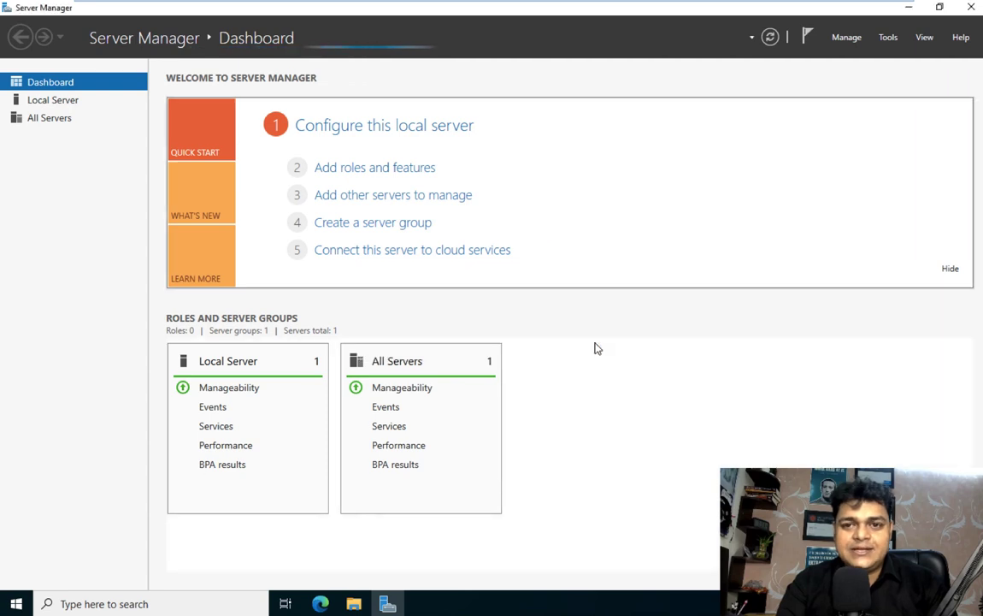
click(400, 170)
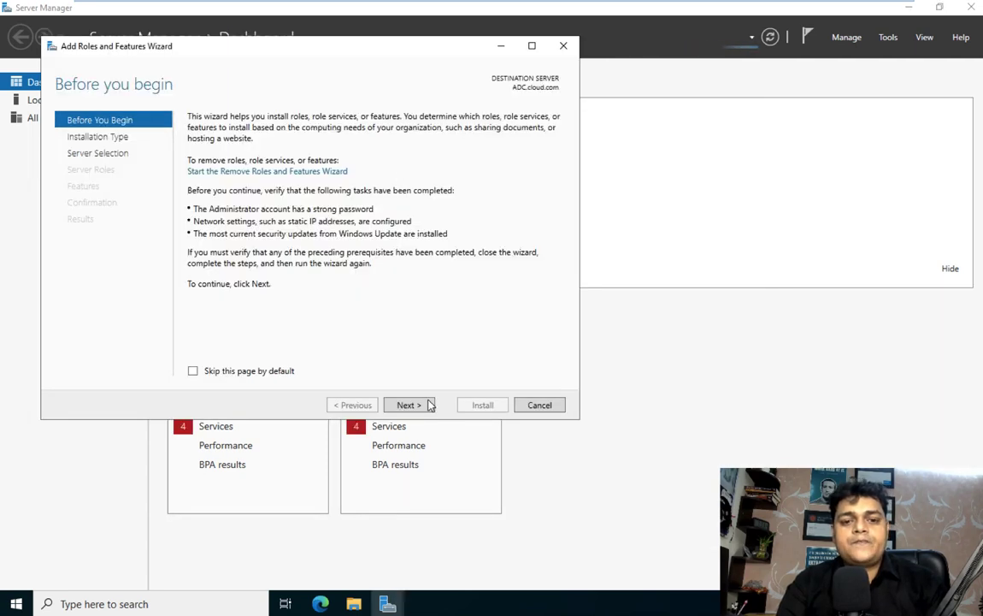
Step: Install the Active Directory Domain Services role and its required features on ADC.cloud.com
click(409, 405)
click(408, 402)
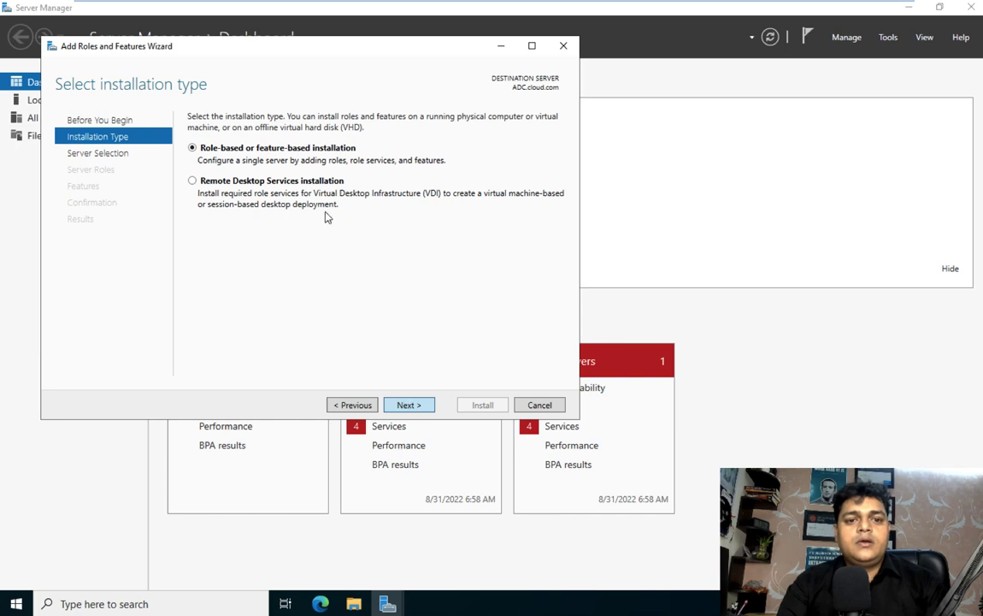
click(407, 403)
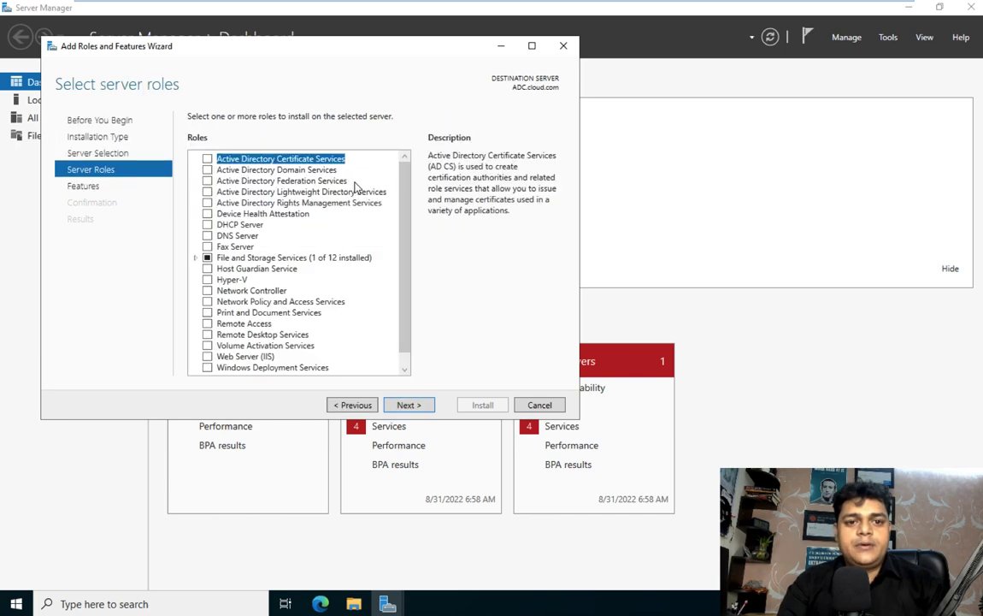
click(207, 169)
click(339, 349)
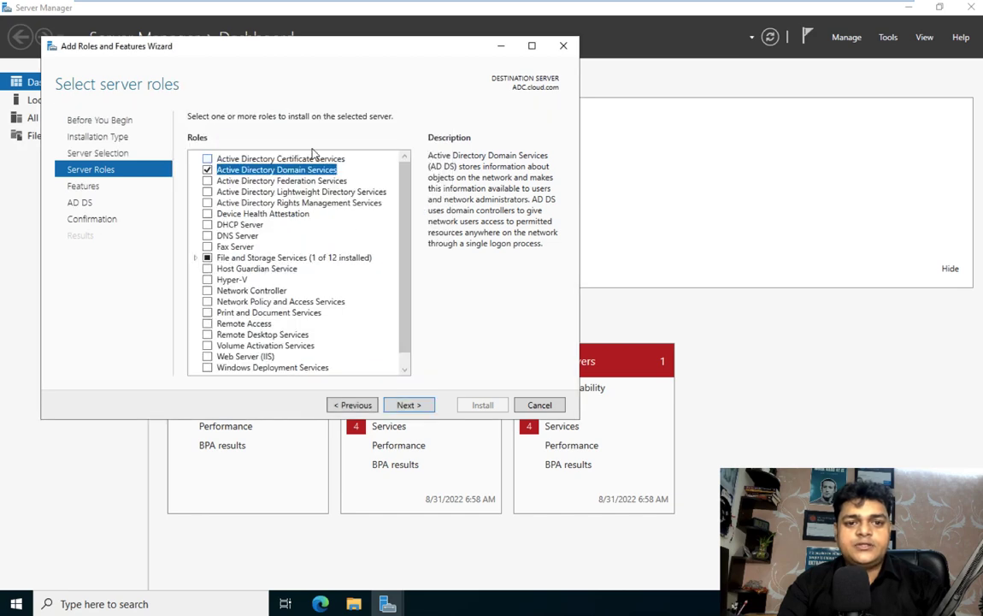
click(408, 404)
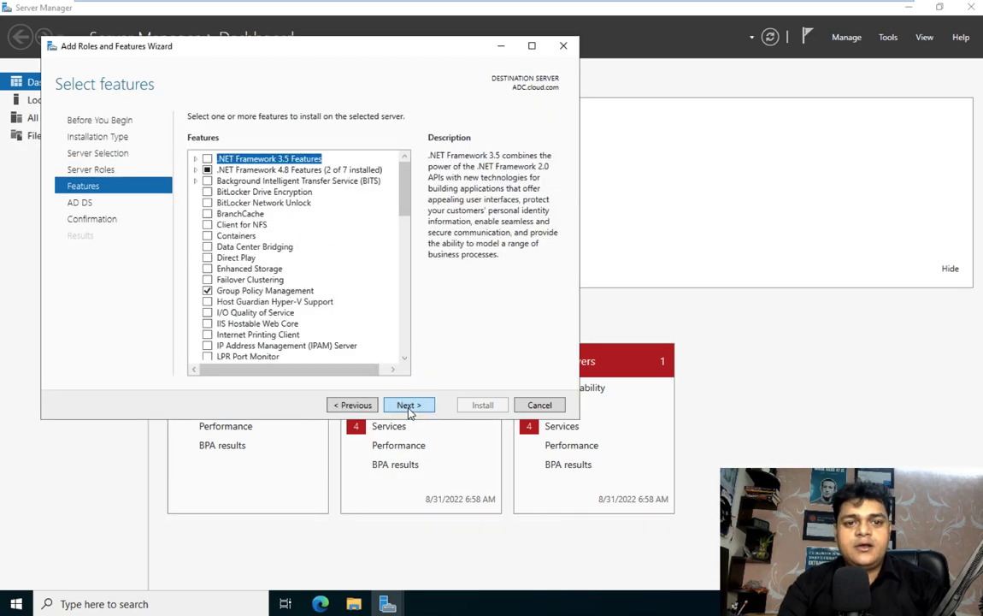
click(407, 405)
click(408, 405)
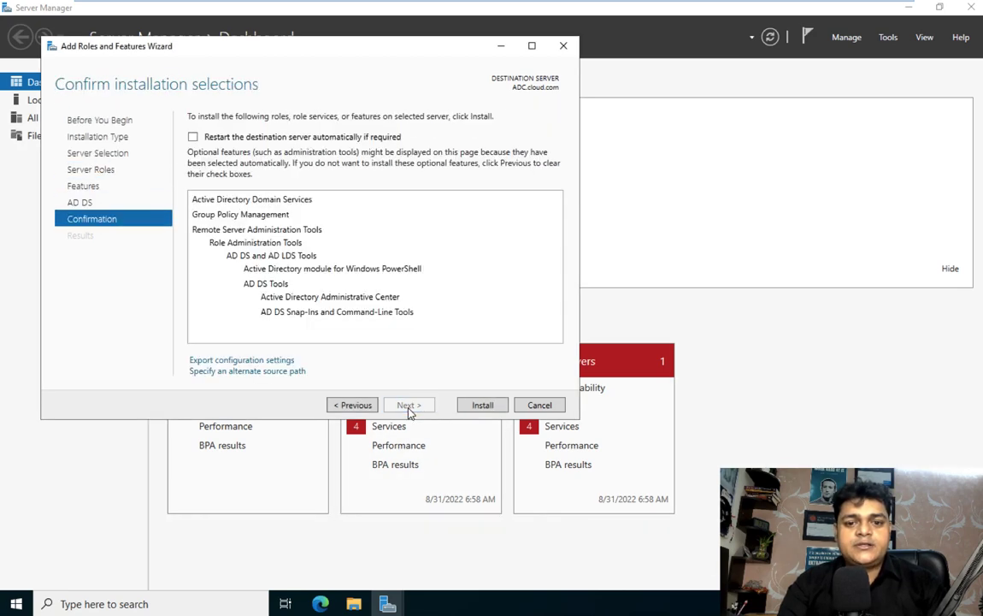
click(480, 405)
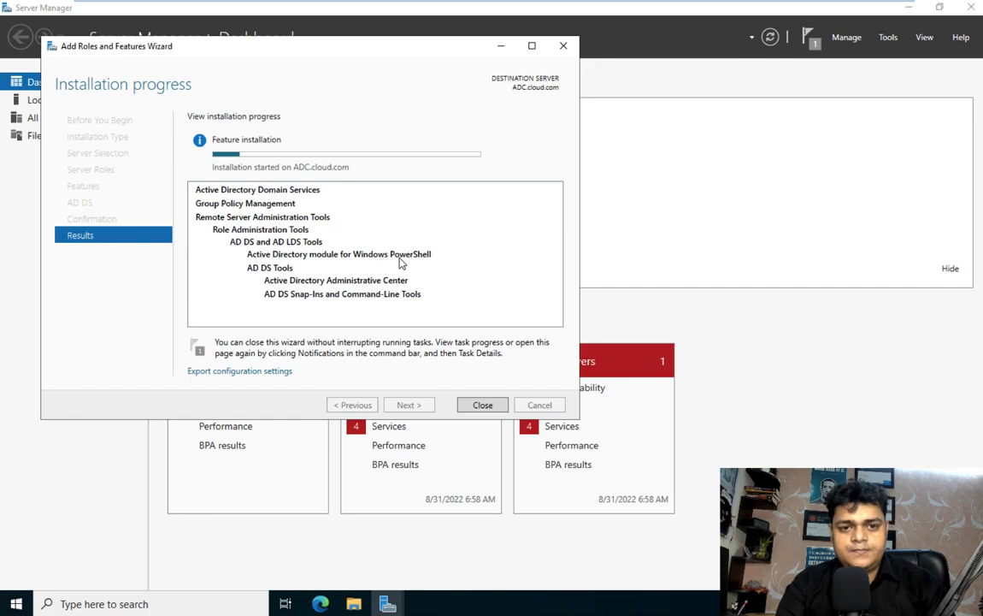
key(ctrl+Left)
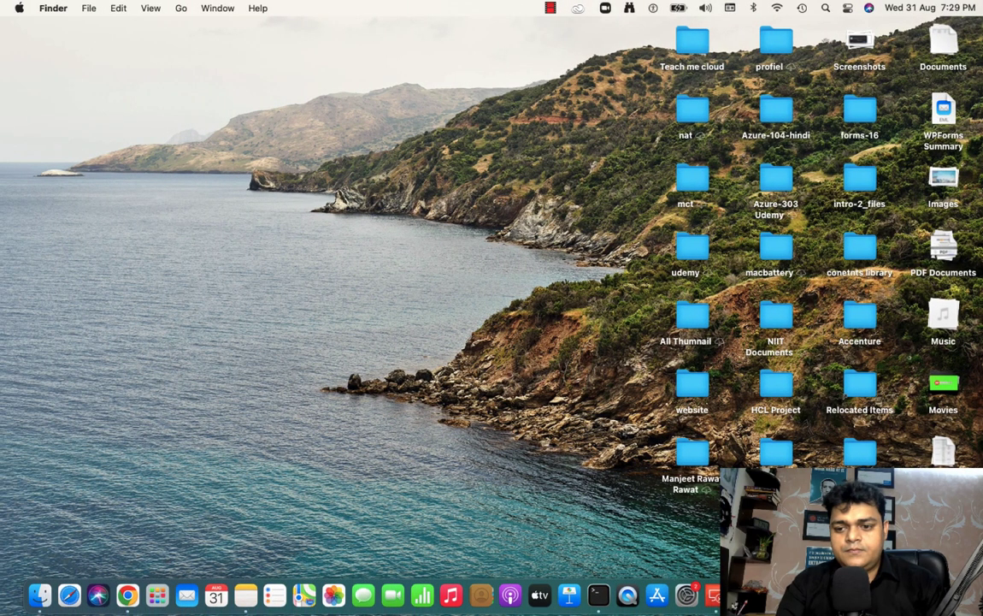
Step: After AD DS installs, choose 'Promote this server to a domain controller' from the results
right_click(920, 596)
click(911, 449)
key(ctrl+Right)
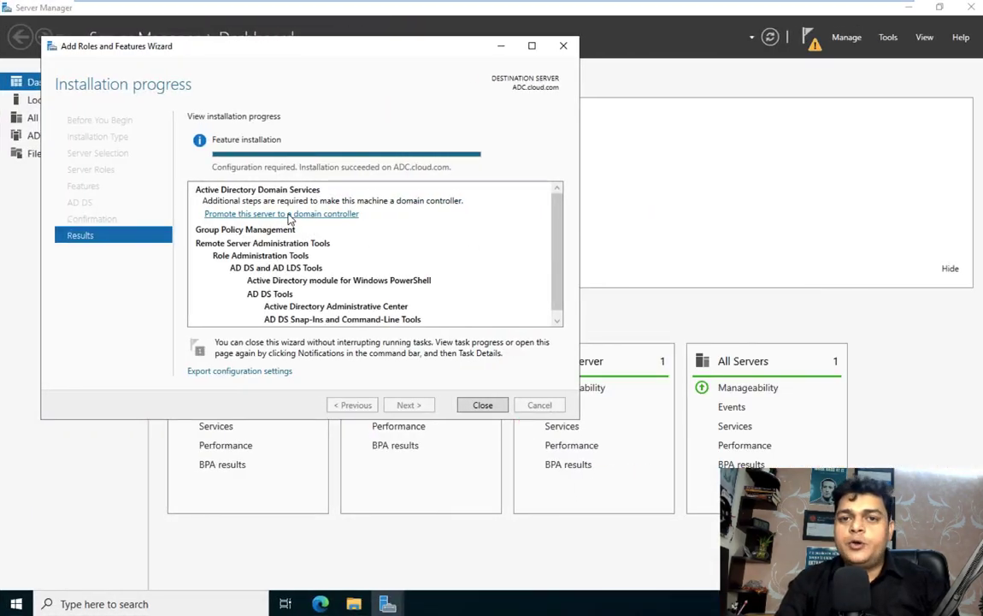
click(289, 214)
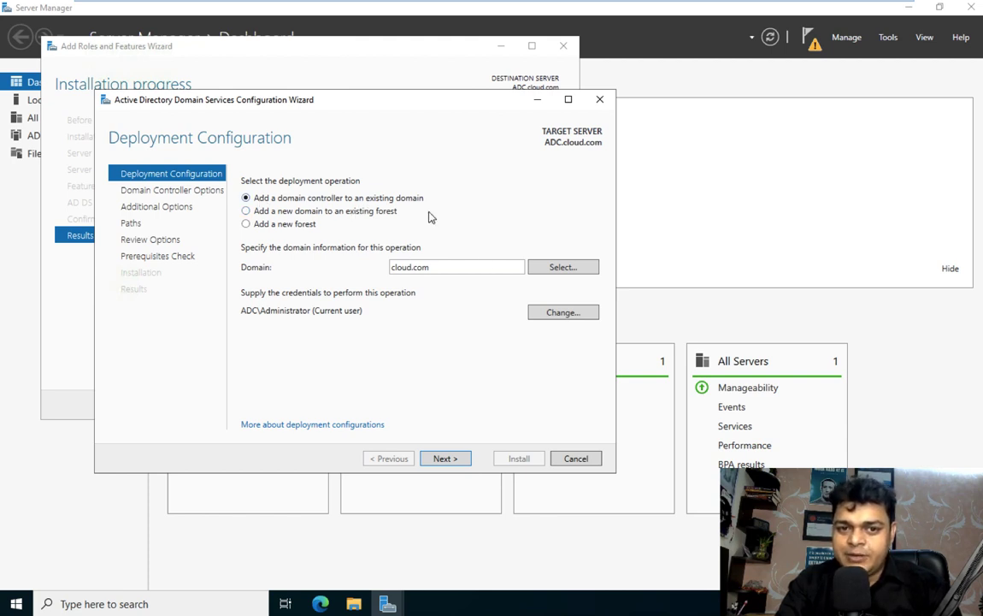
Step: Supply the CLOUD\Administrator account and its password as the promotion credentials
click(566, 322)
text(Administrator)
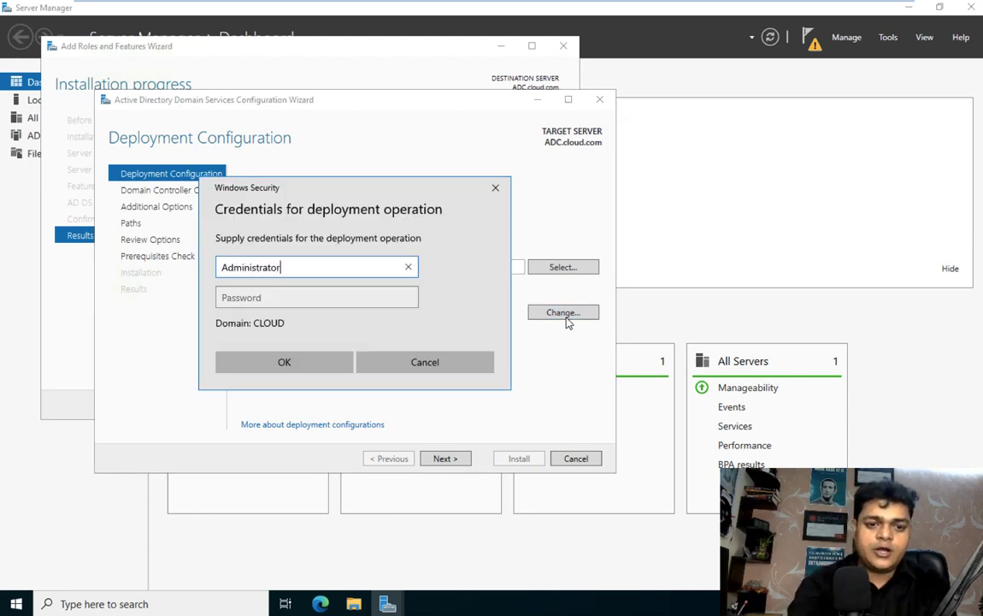
key(Tab)
text(P)
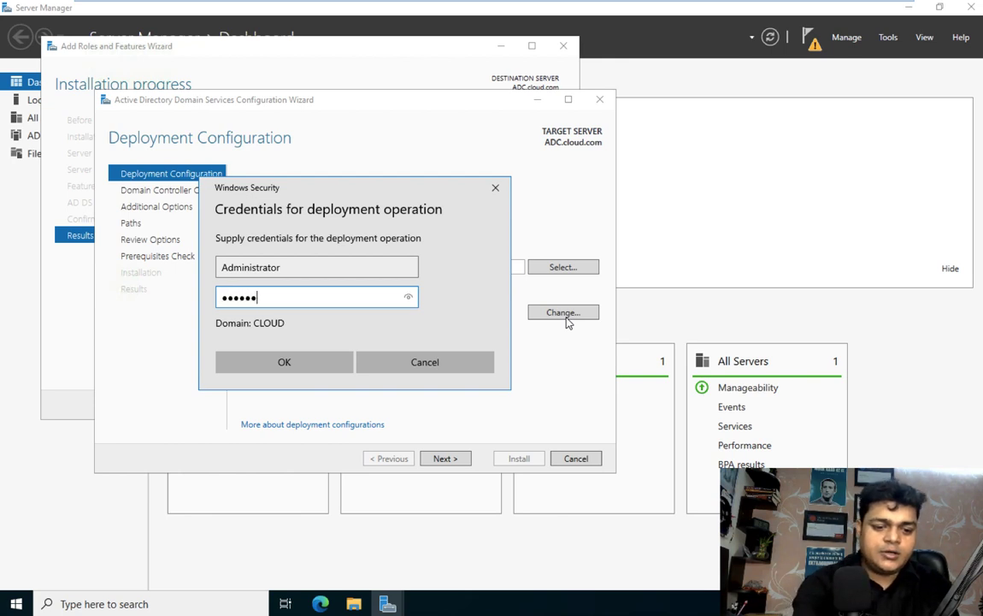
click(298, 364)
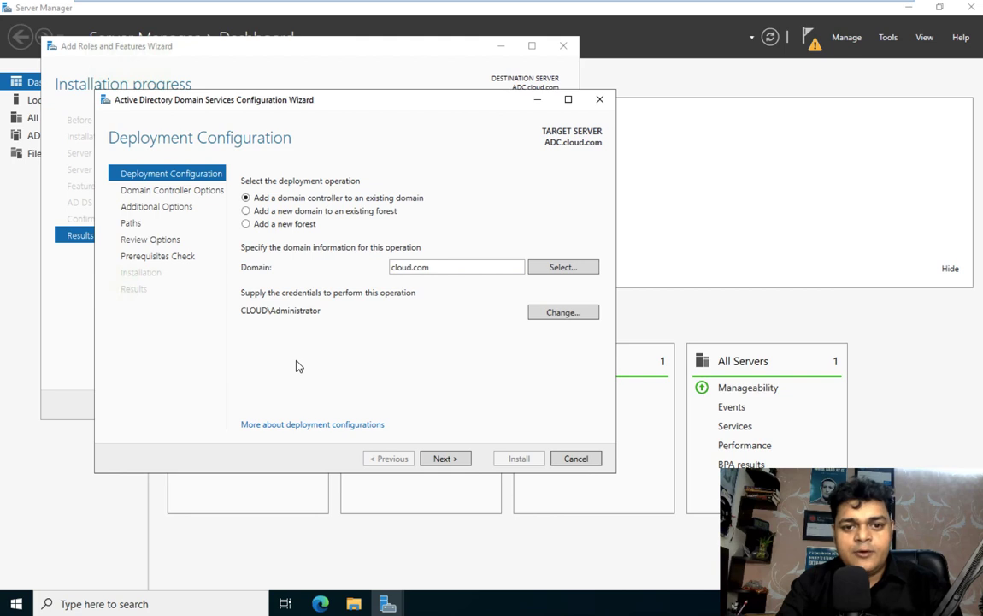
Step: Keep DNS and Global Catalog enabled, then enter and confirm the DSRM password
click(445, 458)
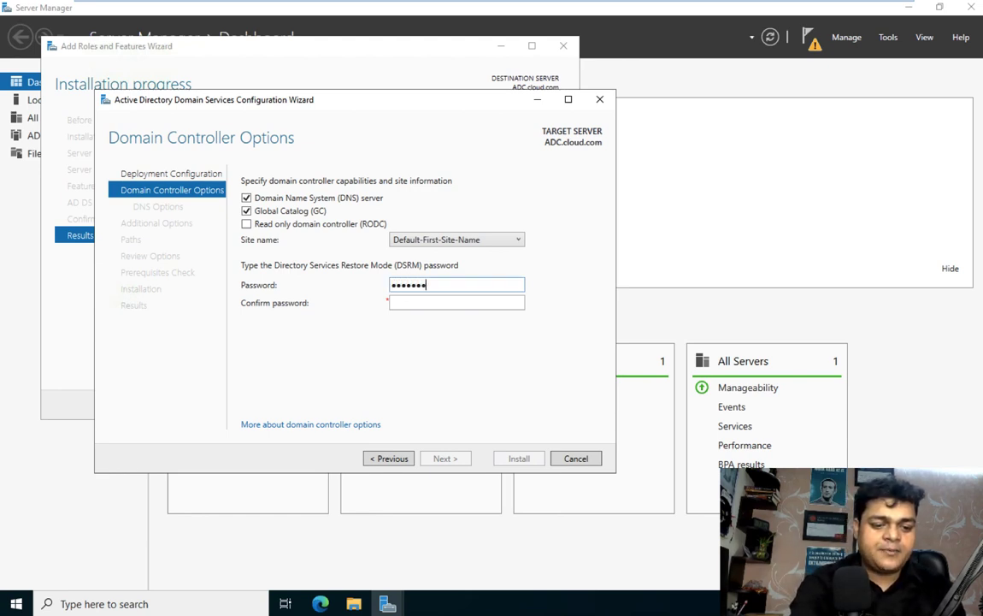
key(Tab)
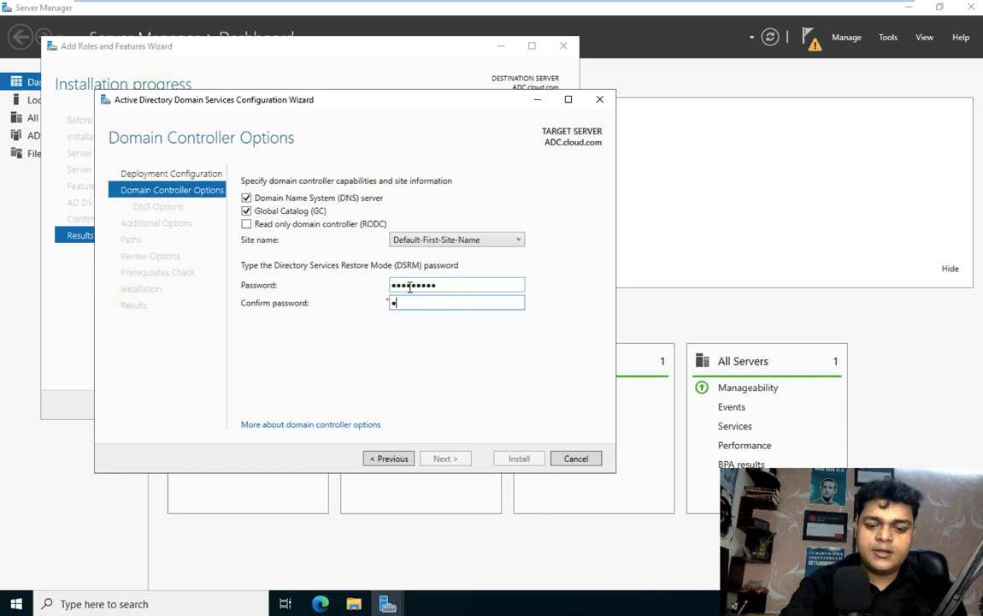
text(•••••••••)
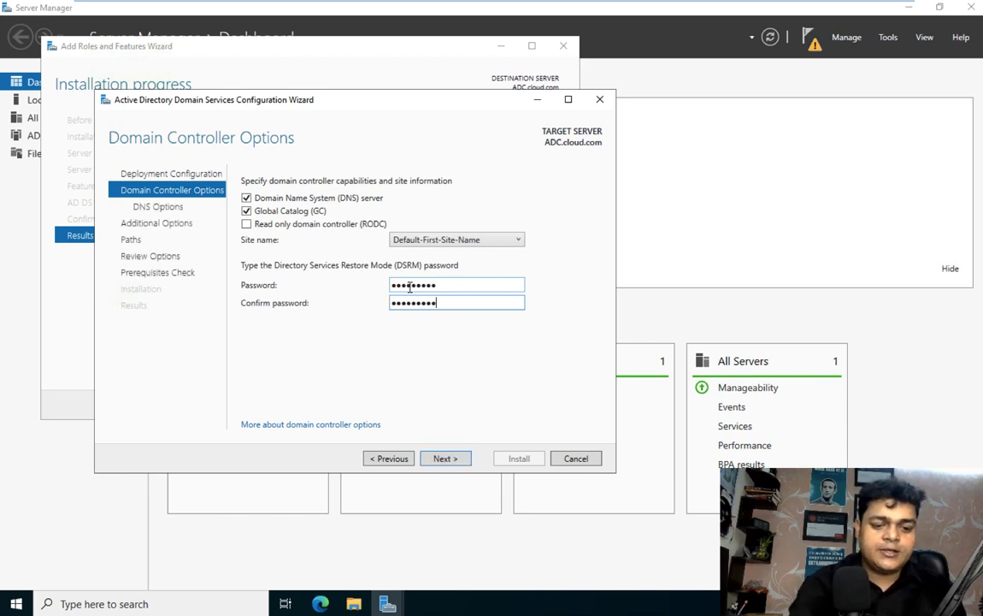
click(444, 459)
Step: Accept default DNS, replication, paths and review options, pass prerequisite checks, and install
click(444, 459)
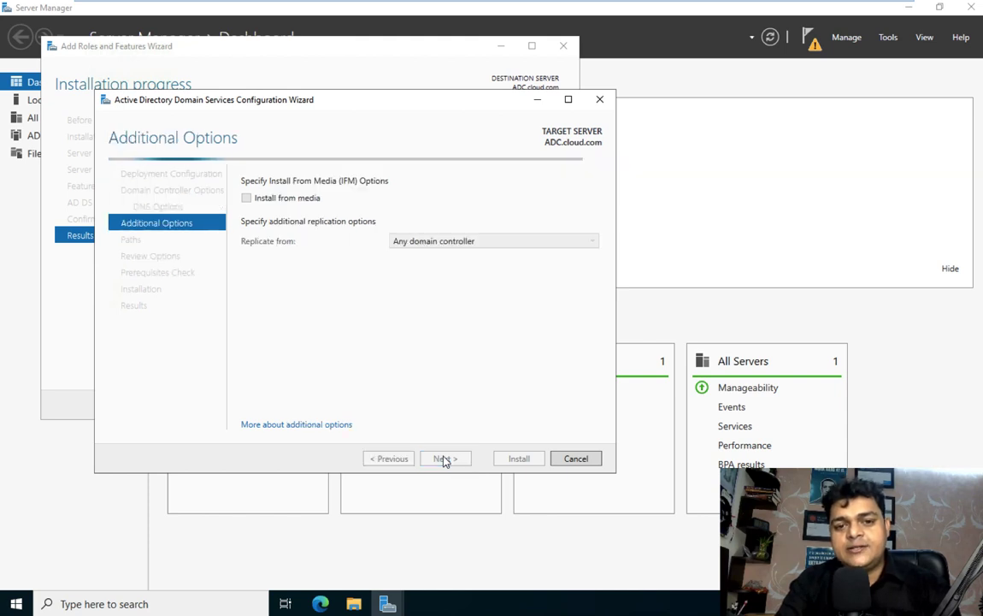
click(444, 459)
click(444, 459)
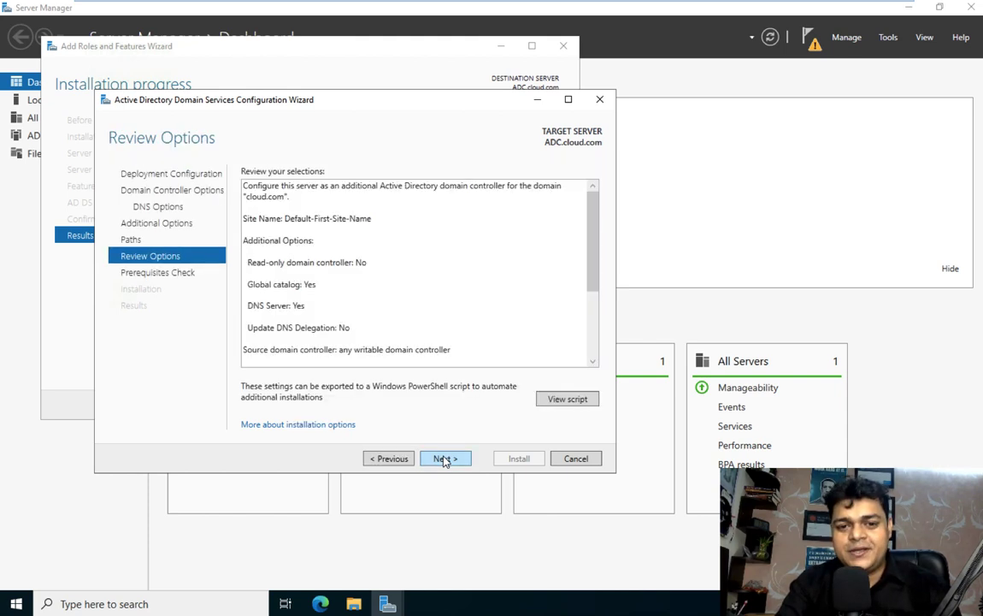
click(443, 459)
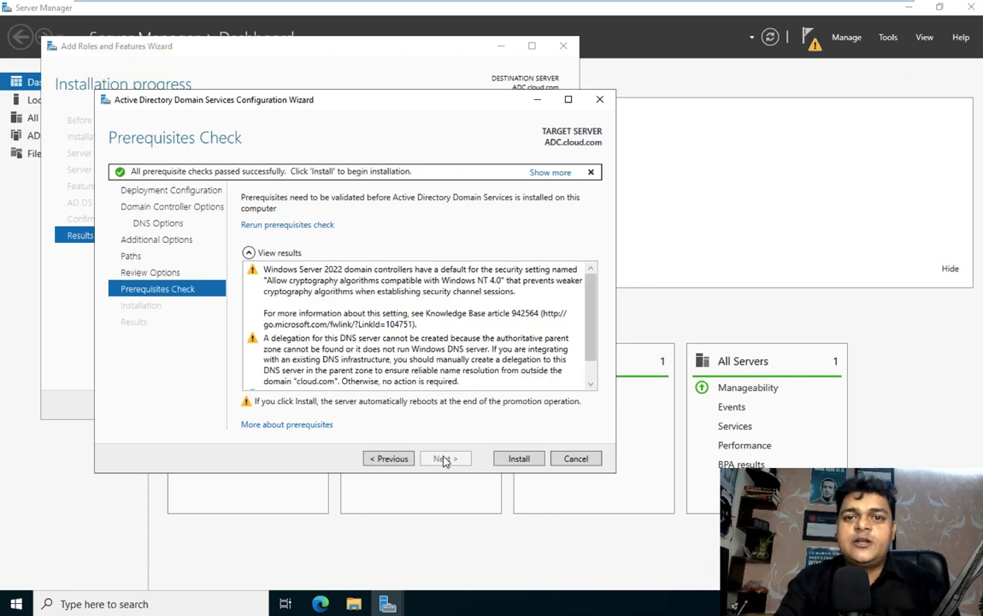
click(519, 460)
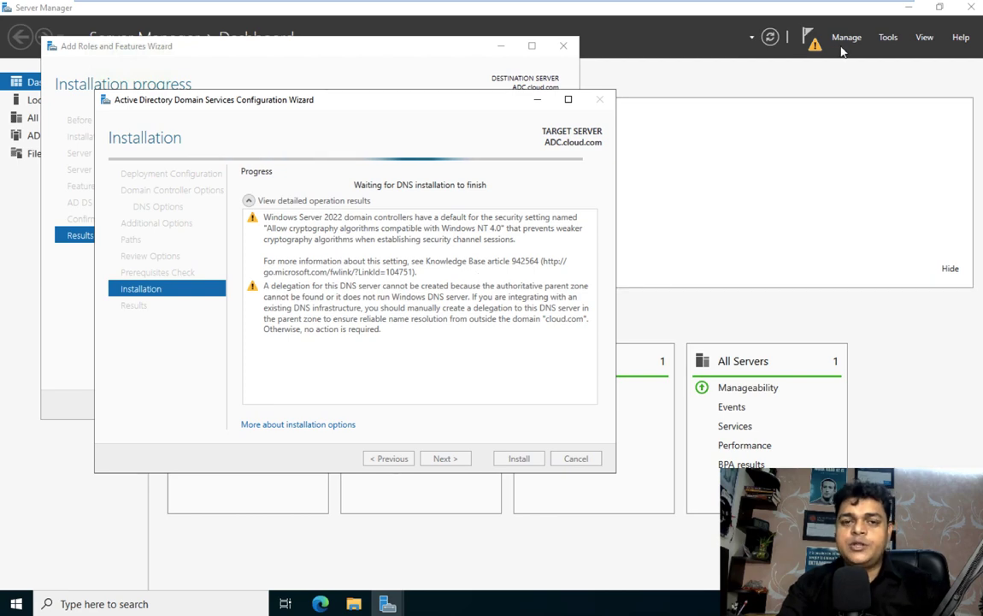
Step: On the Server -2022 VM, launch Server Manager and open Active Directory Users and Computers
mouse_move(246, 43)
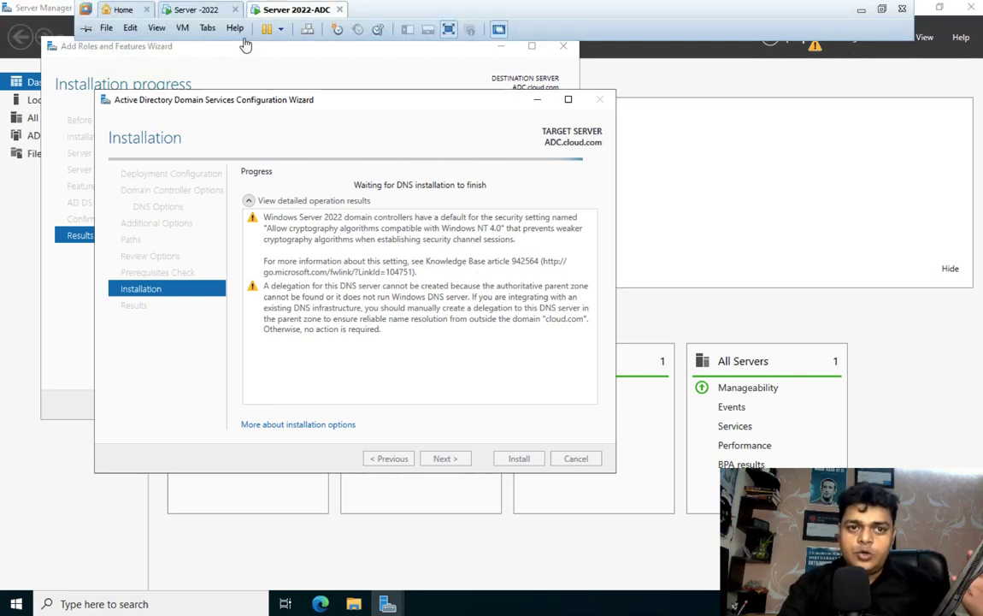
click(193, 10)
click(295, 10)
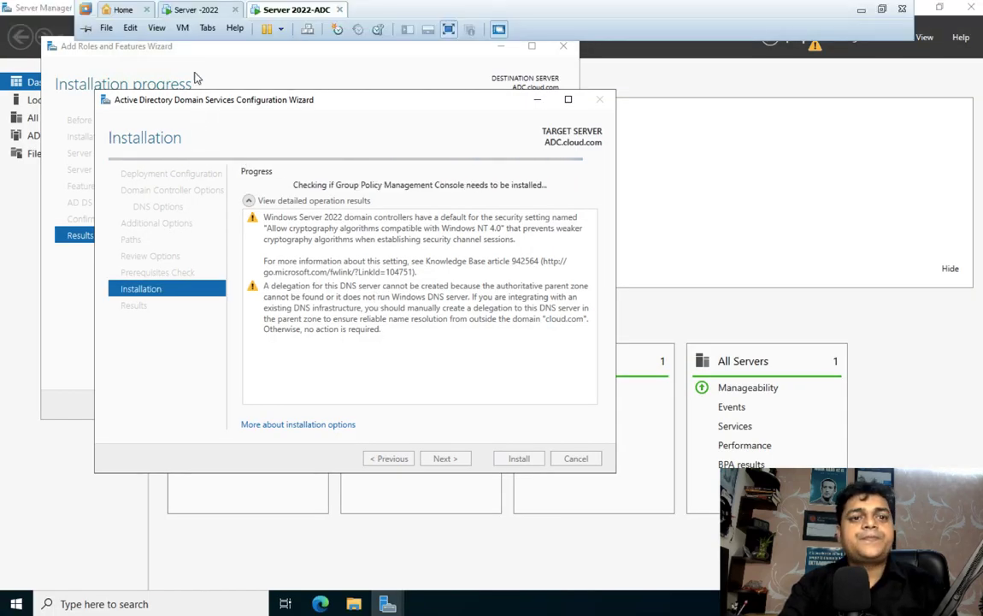
click(192, 11)
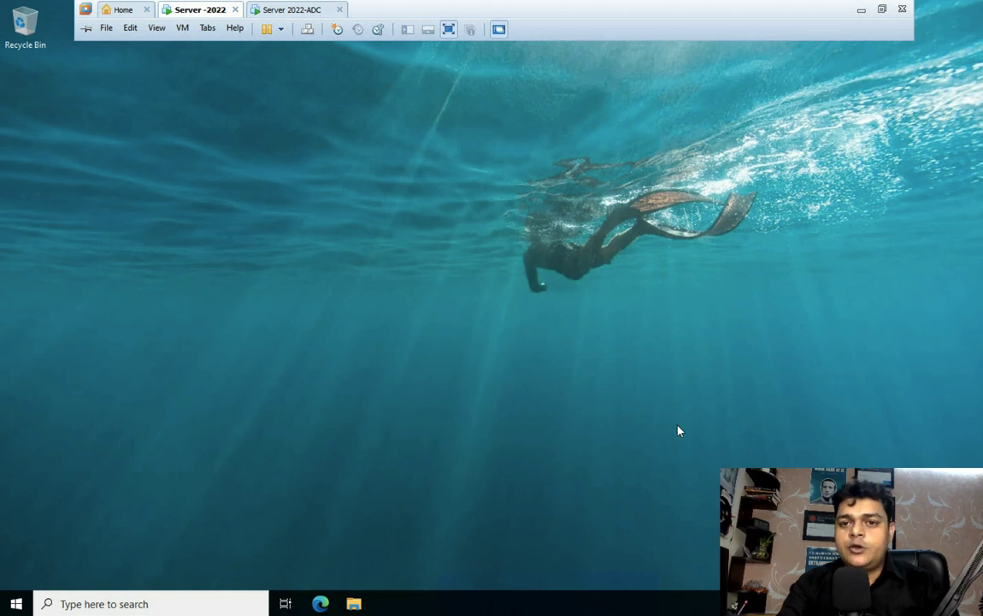
click(16, 603)
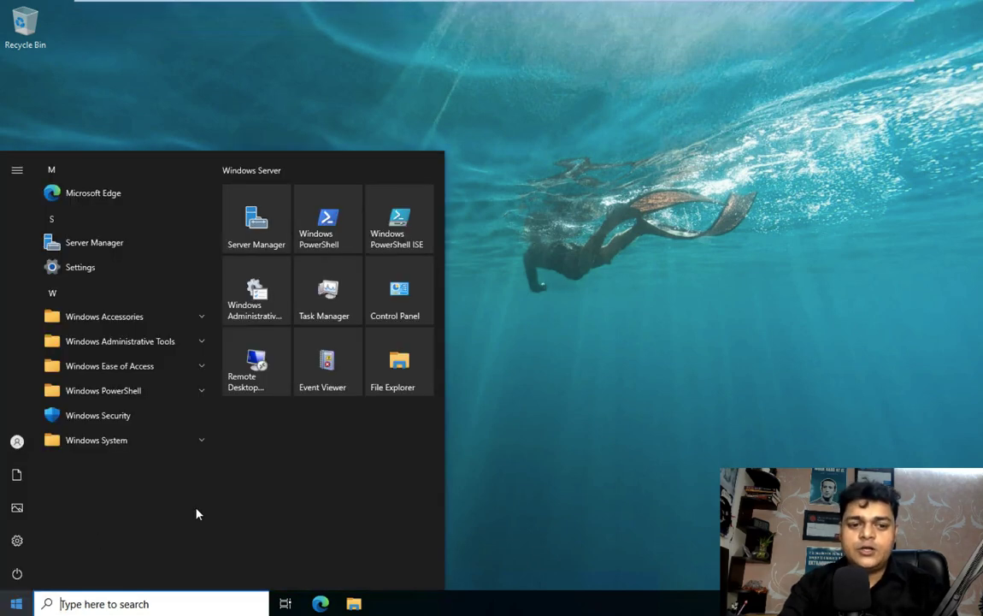
click(256, 218)
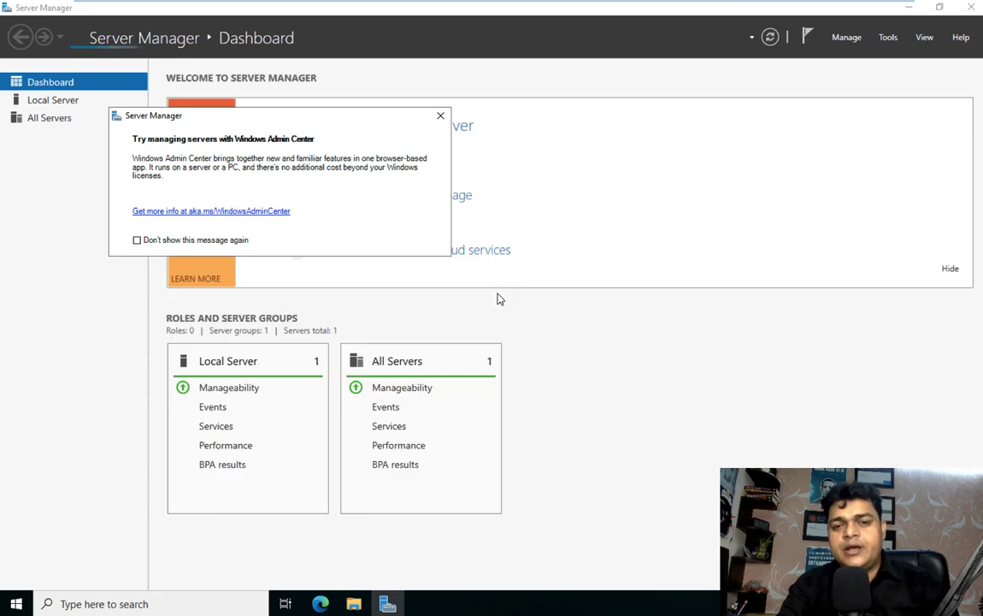
click(439, 115)
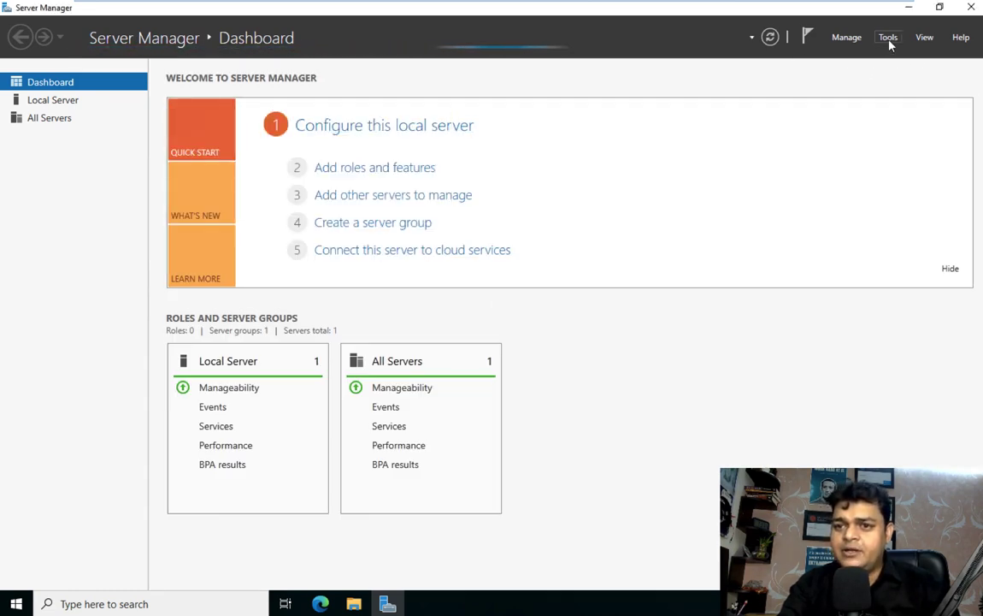
click(887, 39)
click(843, 115)
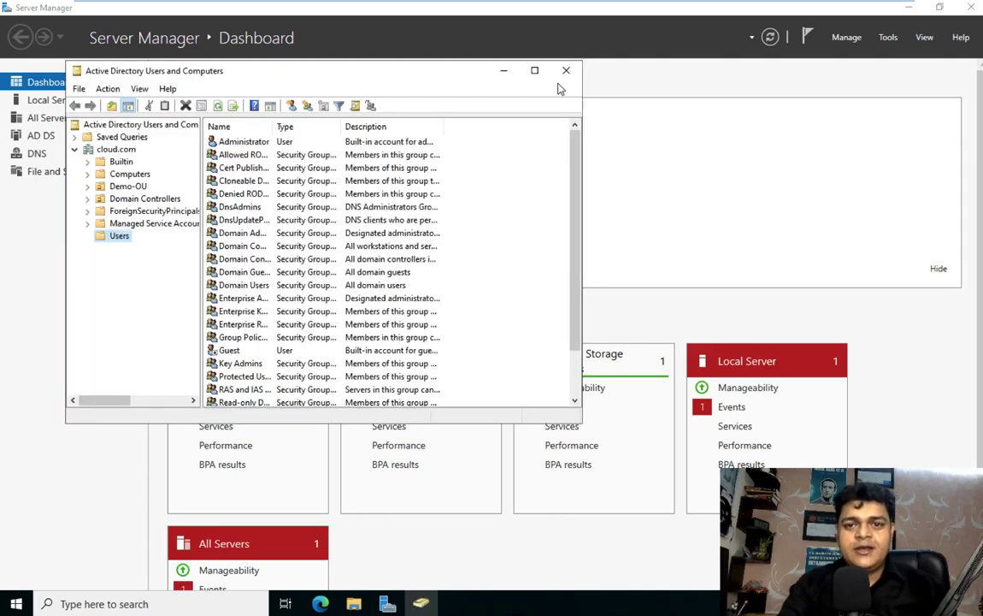
Step: Maximize the console, browse users tata and telnet and the Demo-OU, then minimize it
click(535, 70)
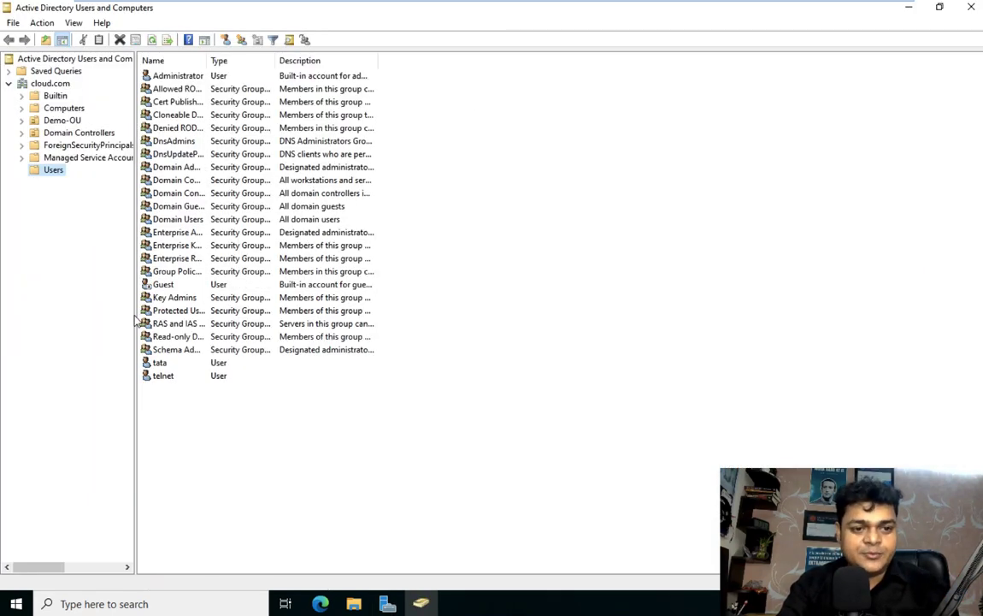
click(164, 366)
click(163, 377)
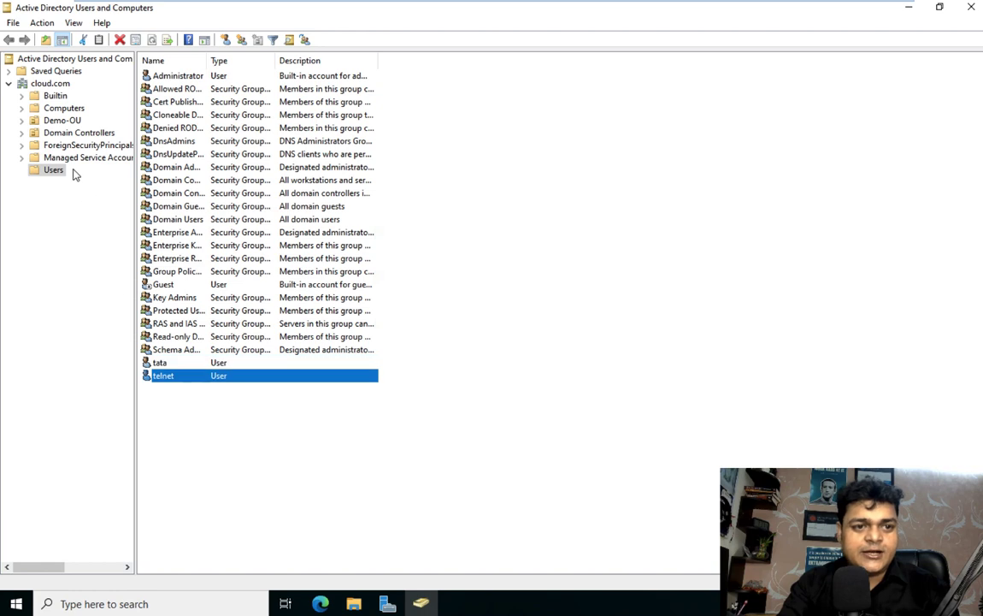
click(60, 123)
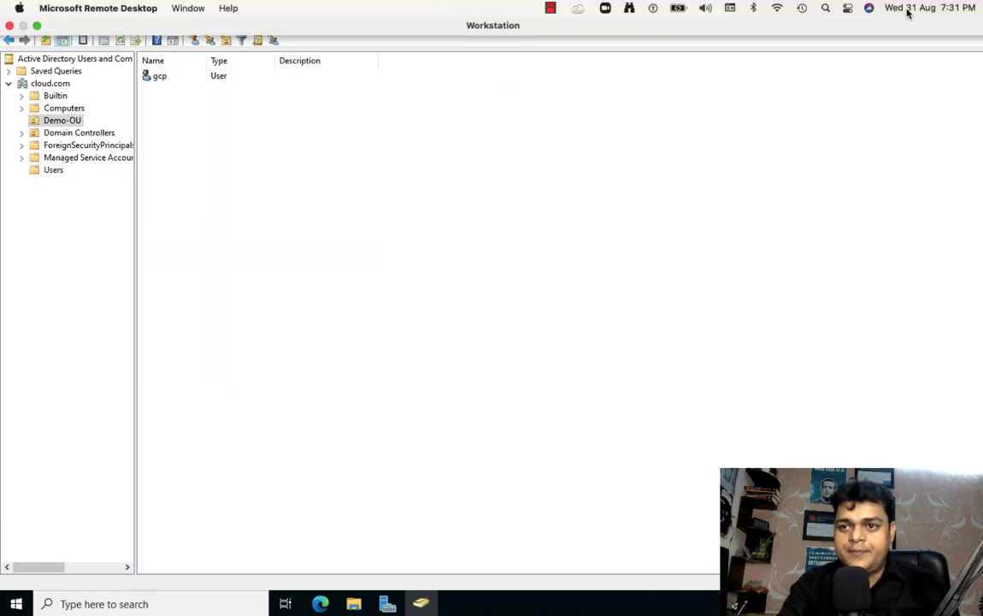
click(909, 7)
click(645, 131)
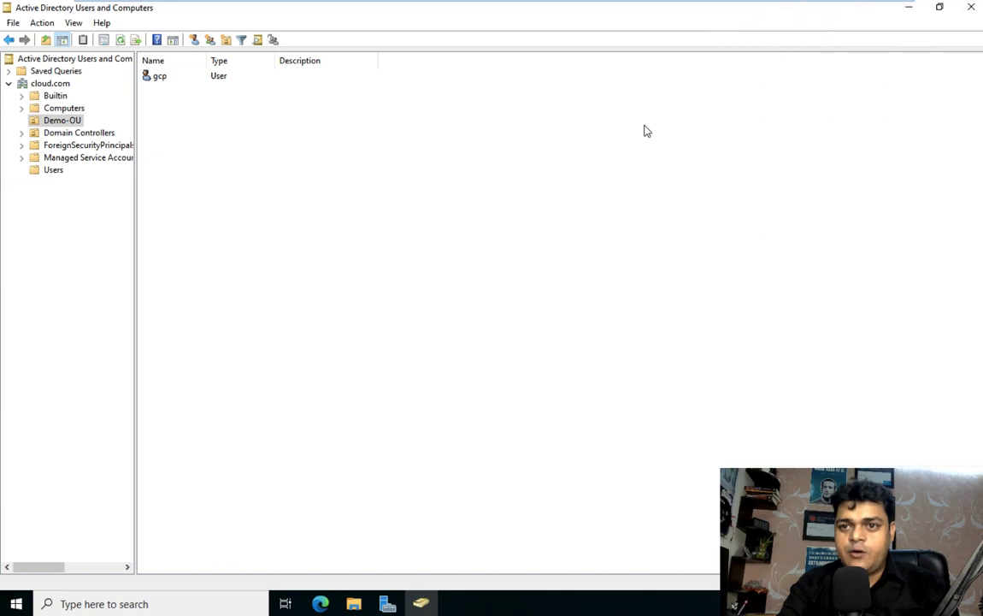
click(909, 8)
Step: Open Group Policy Management and select the Block-CP GPO linked to cloud.com/Demo-OU
click(888, 37)
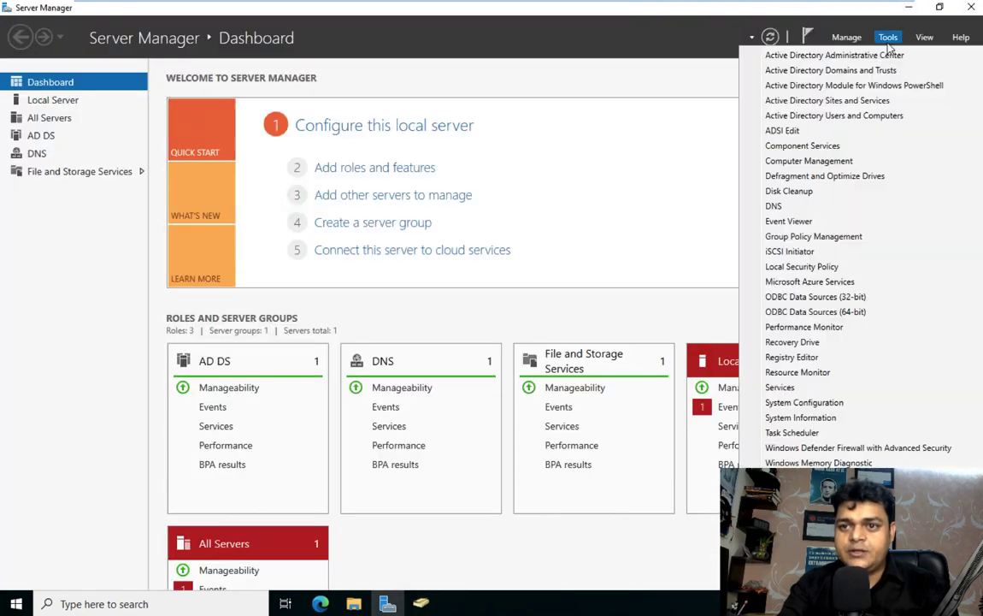
click(805, 241)
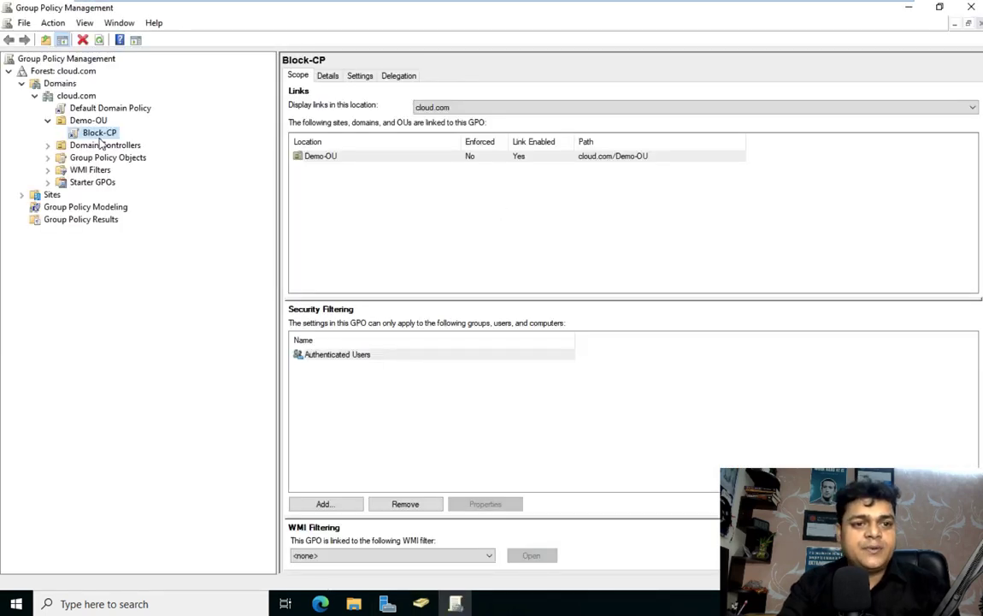
click(94, 133)
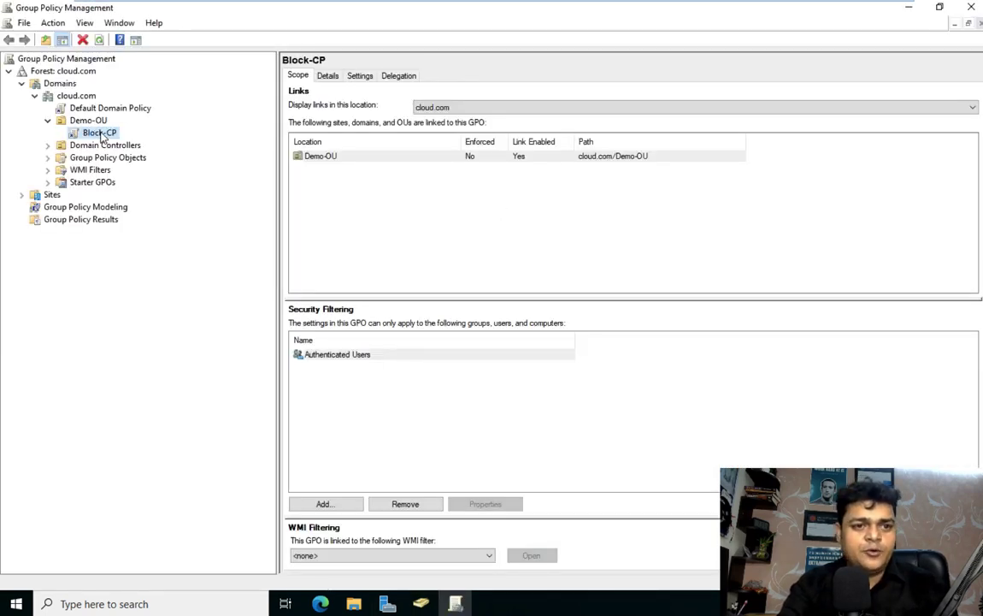
click(98, 134)
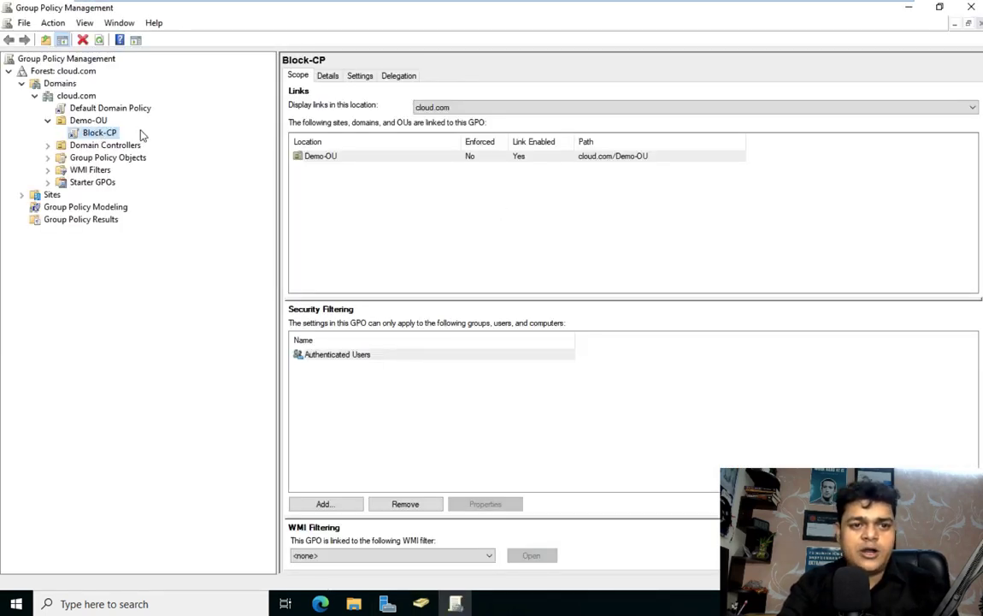
click(123, 196)
Step: On the Server 2022-ADC VM, dismiss the sign-out notice and close both finished wizards
mouse_move(438, 5)
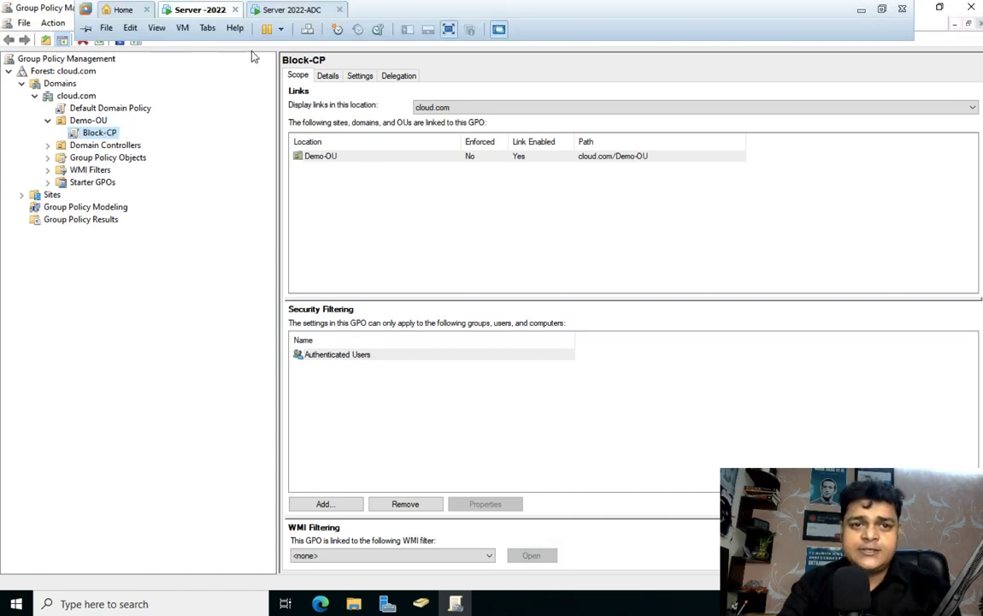
click(289, 11)
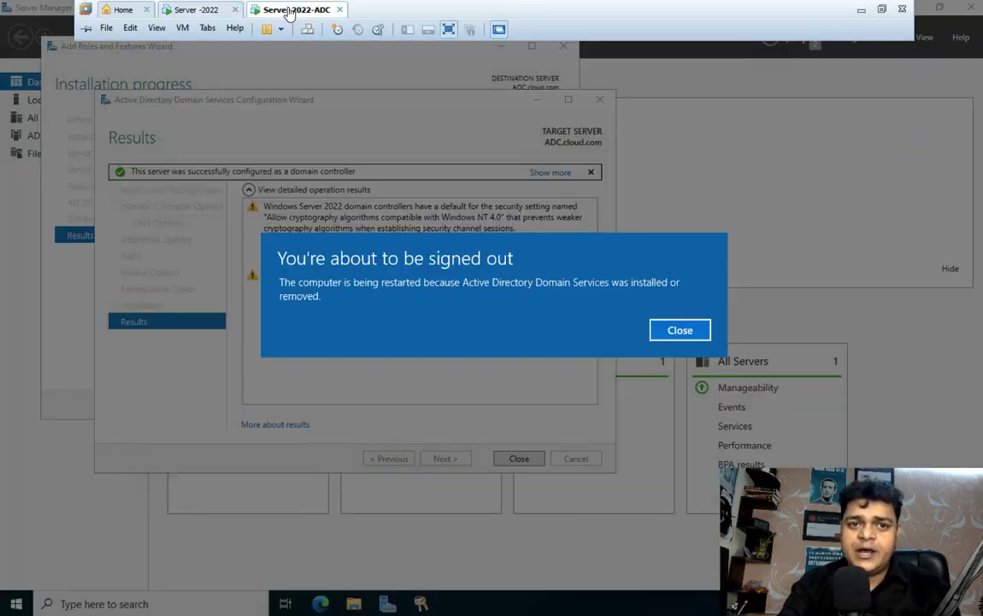
click(684, 341)
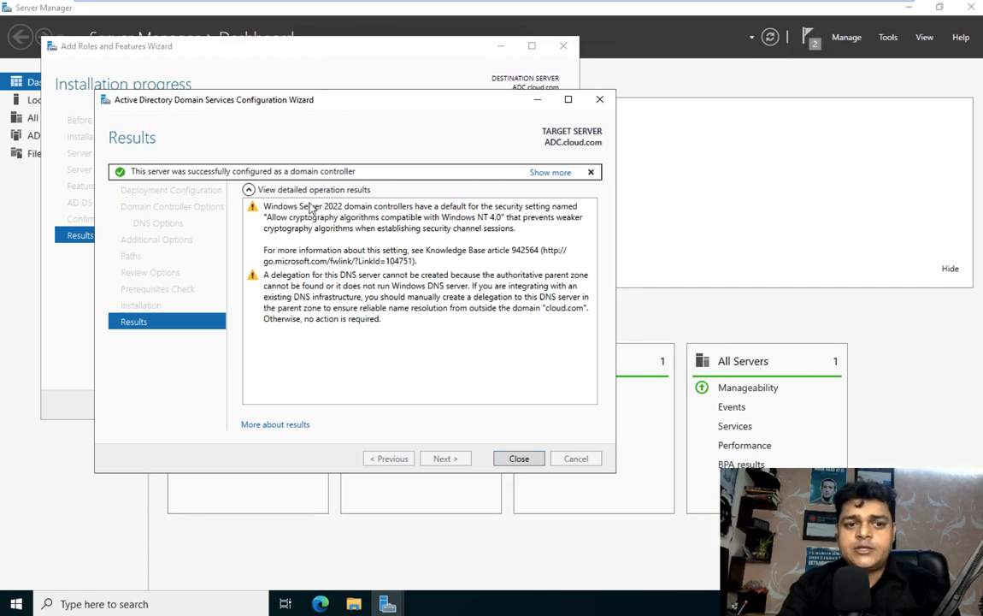
click(519, 458)
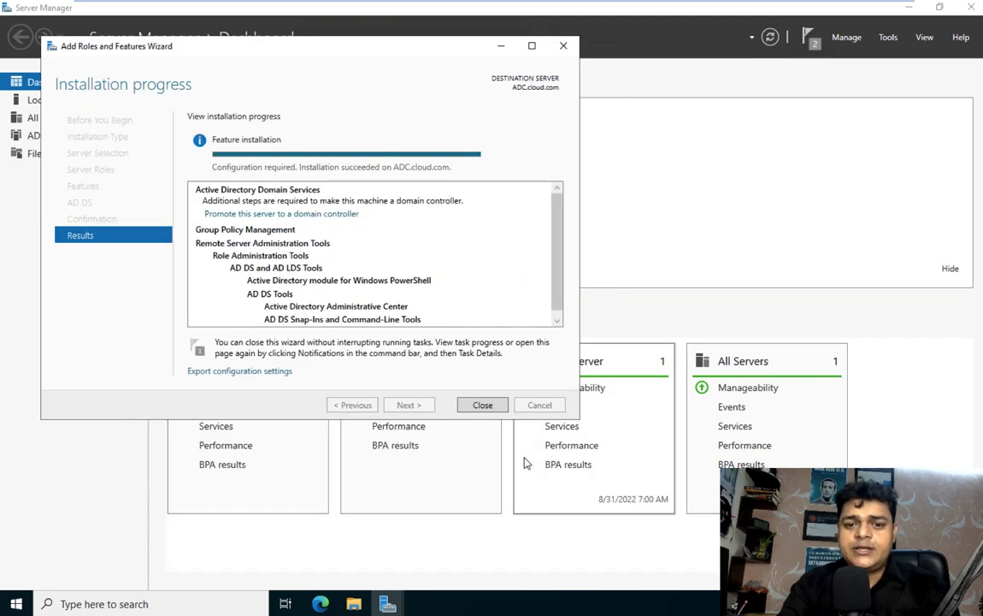
click(481, 405)
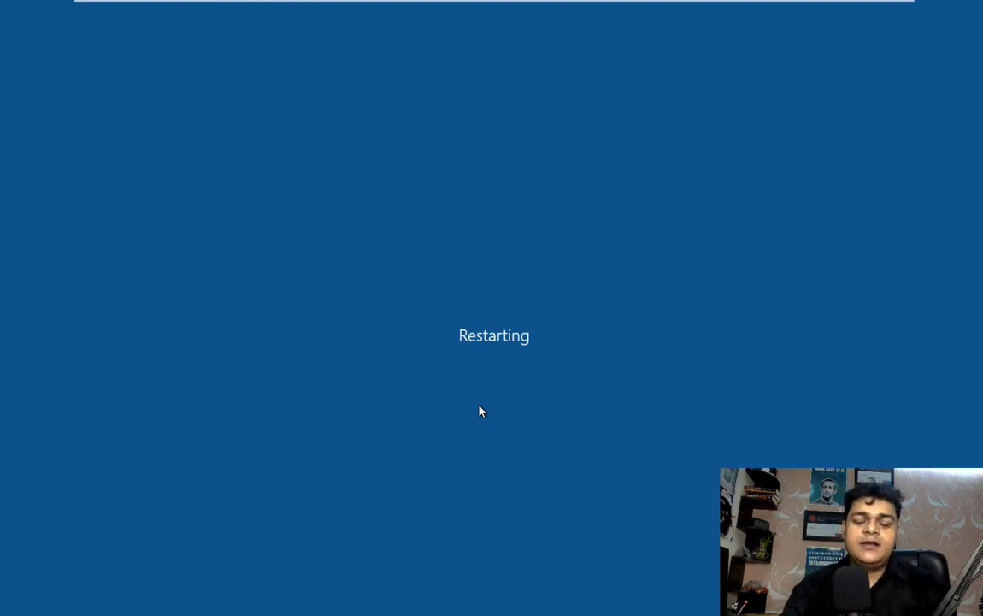
mouse_move(333, 4)
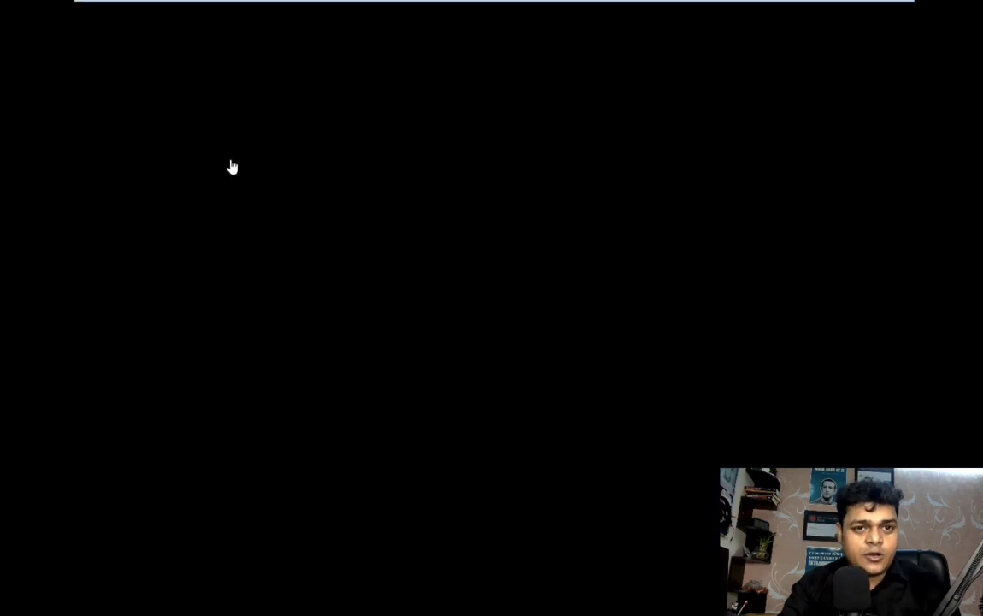
Step: Close Group Policy Management and Server Manager, then run netdom query fsmo in Command Prompt
click(200, 10)
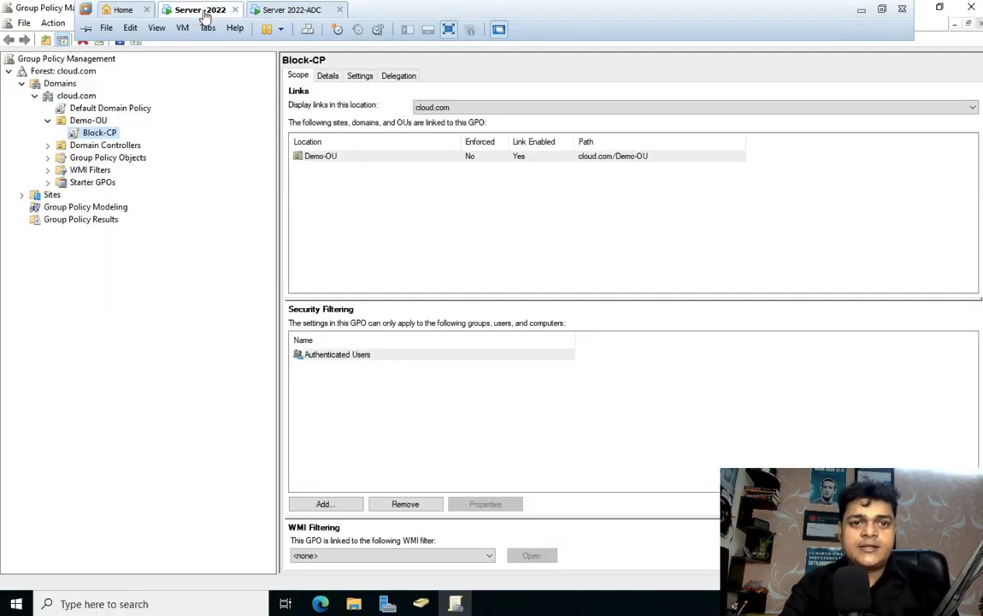
click(974, 8)
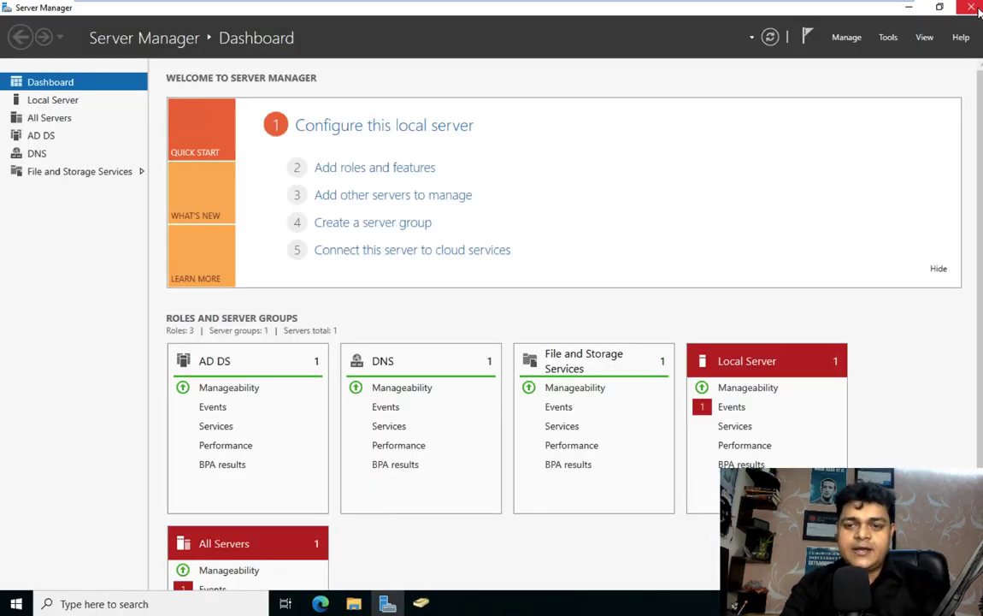
click(976, 9)
key(super+r)
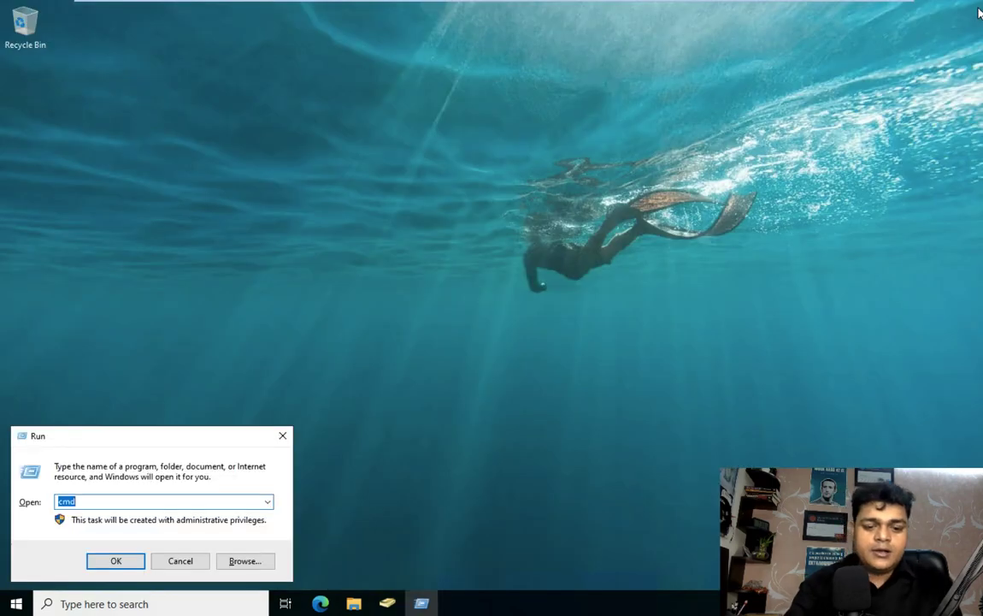
key(Return)
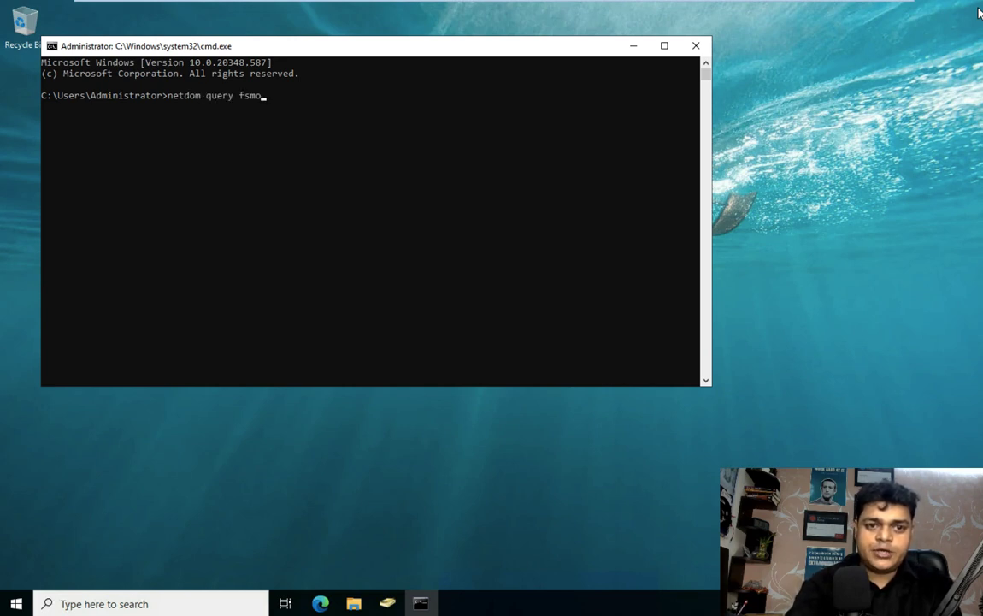
key(Return)
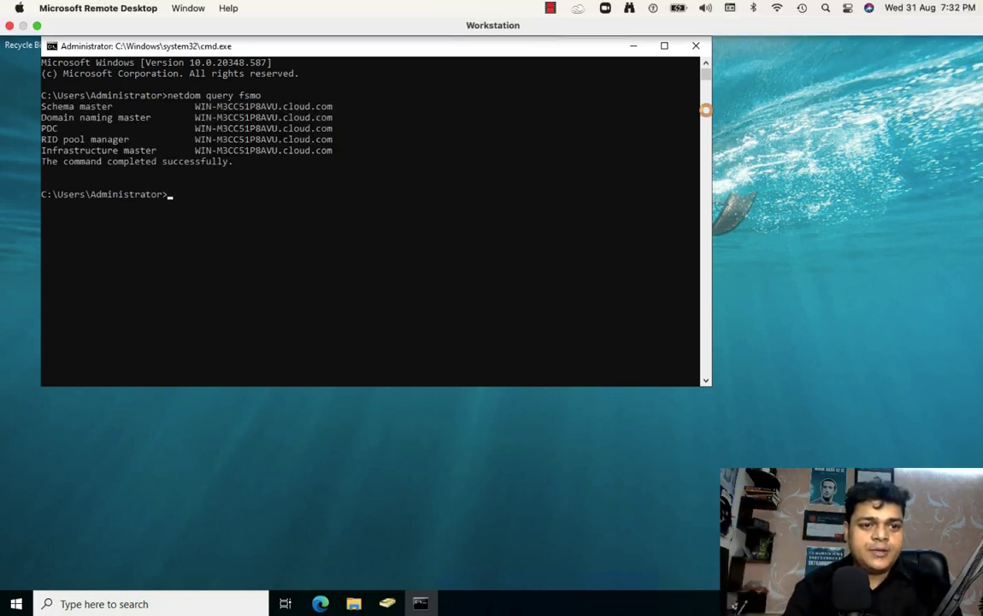
Step: Highlight the five FSMO role lines, all held by WIN-M3CC51P8AVU.cloud.com
drag(133, 106, 41, 107)
drag(144, 118, 42, 128)
drag(99, 139, 41, 139)
drag(157, 151, 34, 148)
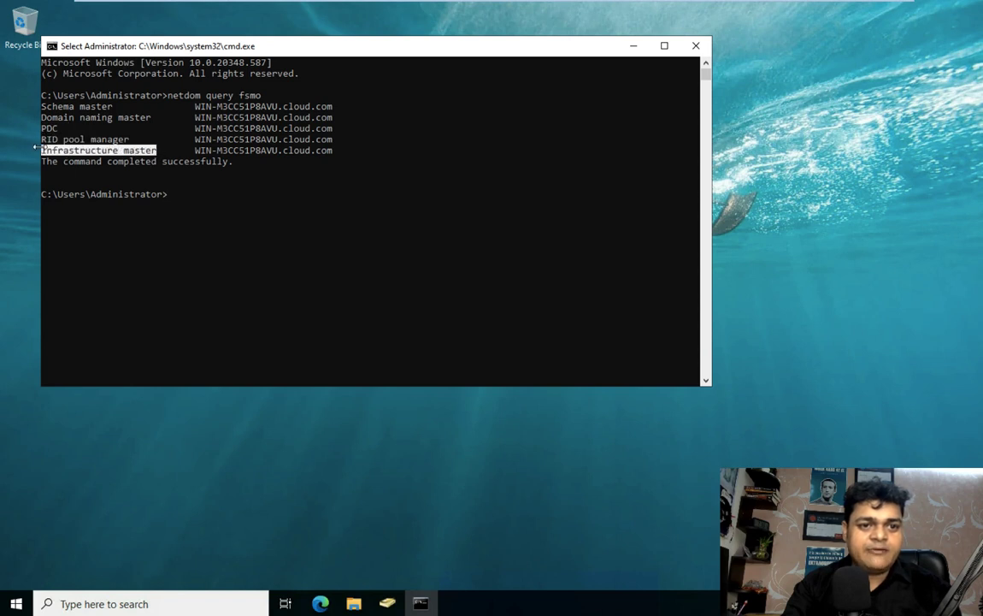
drag(342, 155, 36, 110)
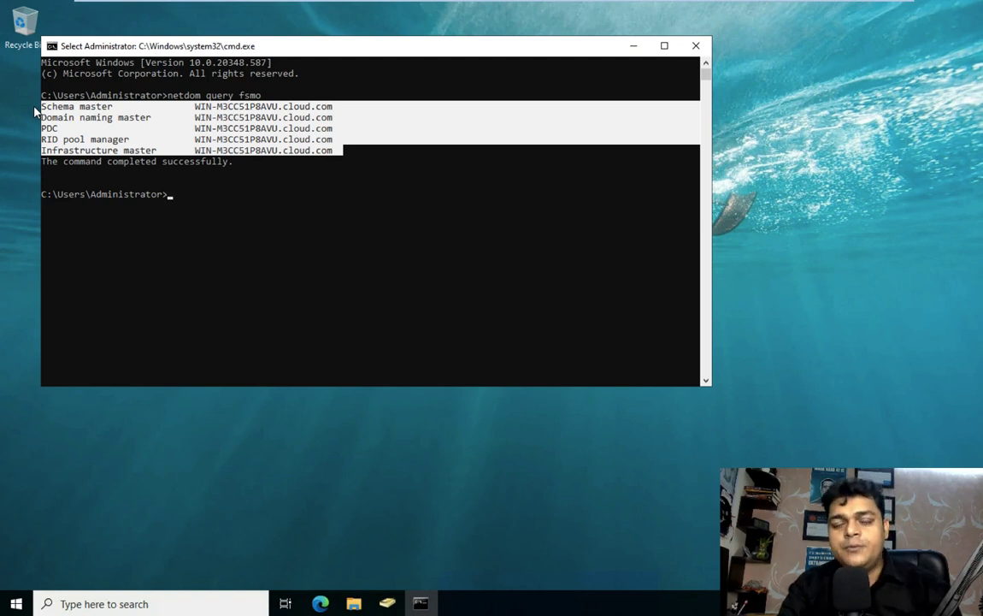
Step: Switch between the VM tabs during the reboot, ending on Server 2022-ADC at its lock screen
mouse_move(135, 3)
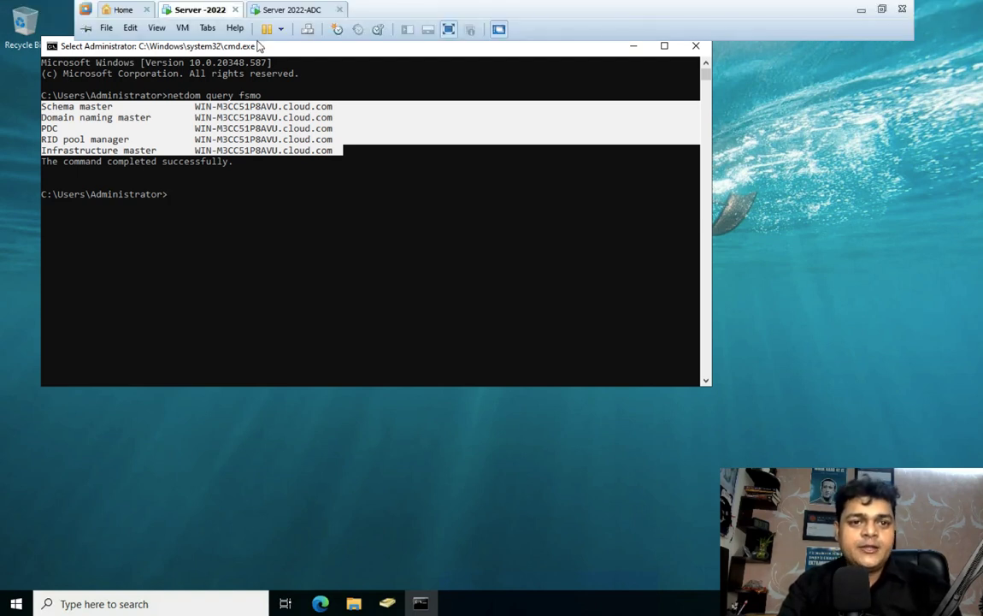
click(297, 10)
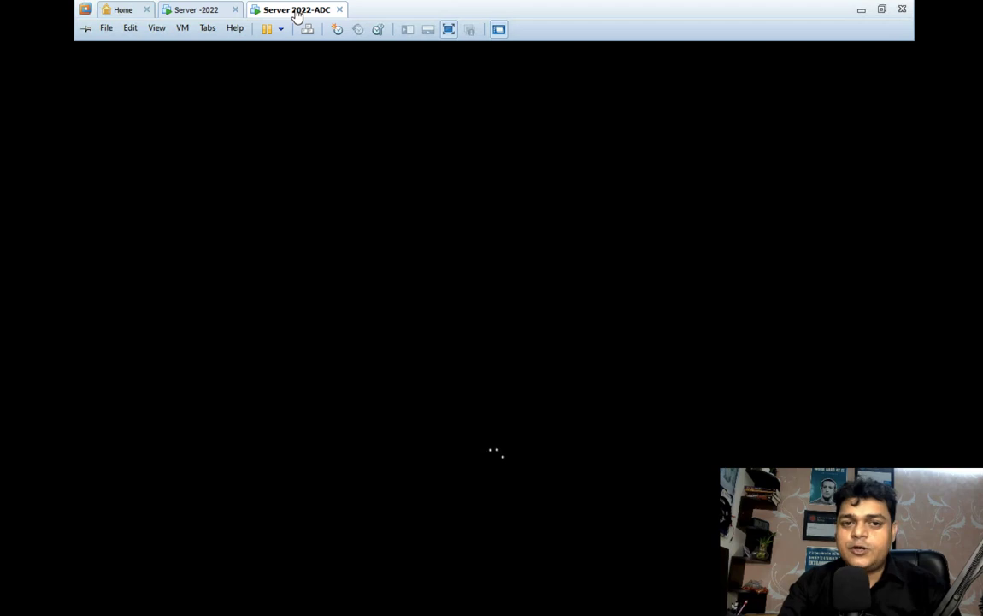
click(207, 9)
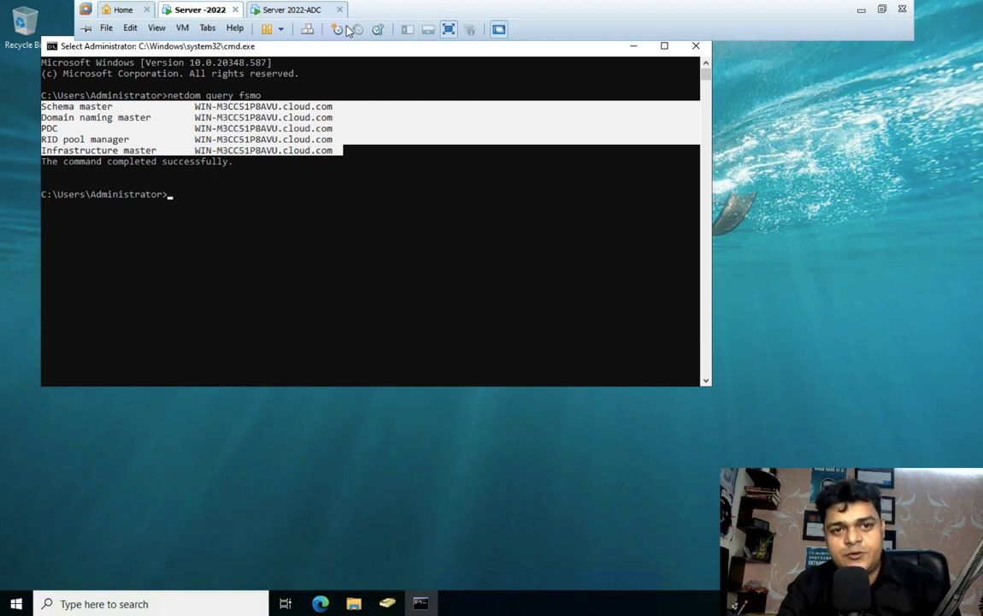
click(298, 11)
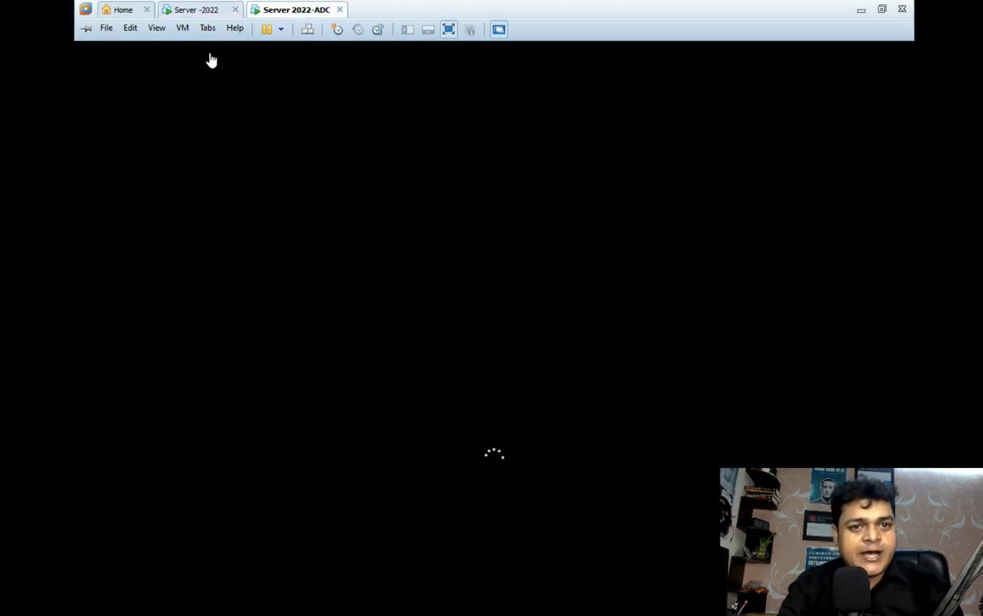
mouse_move(221, 3)
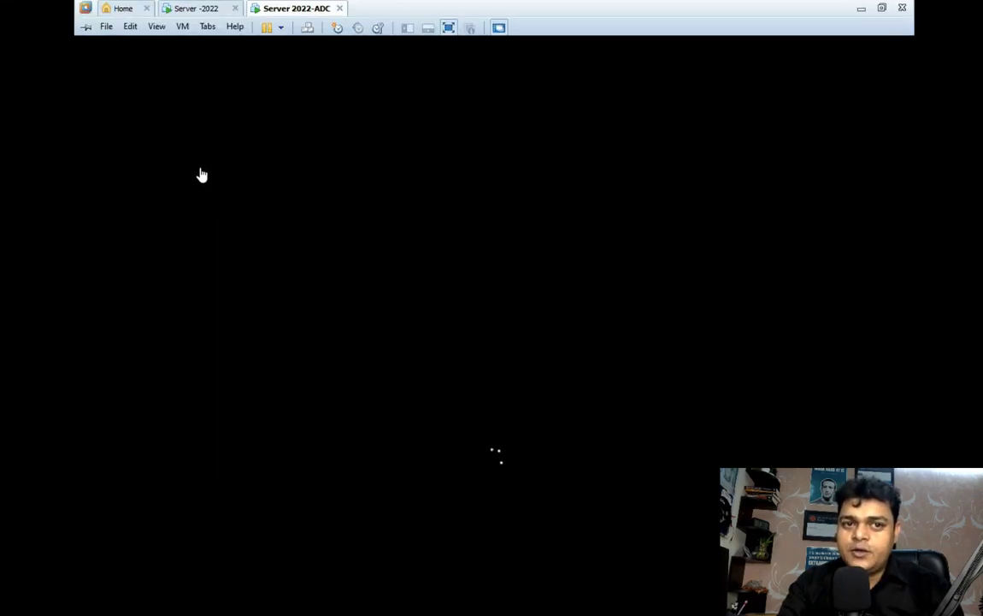
click(195, 12)
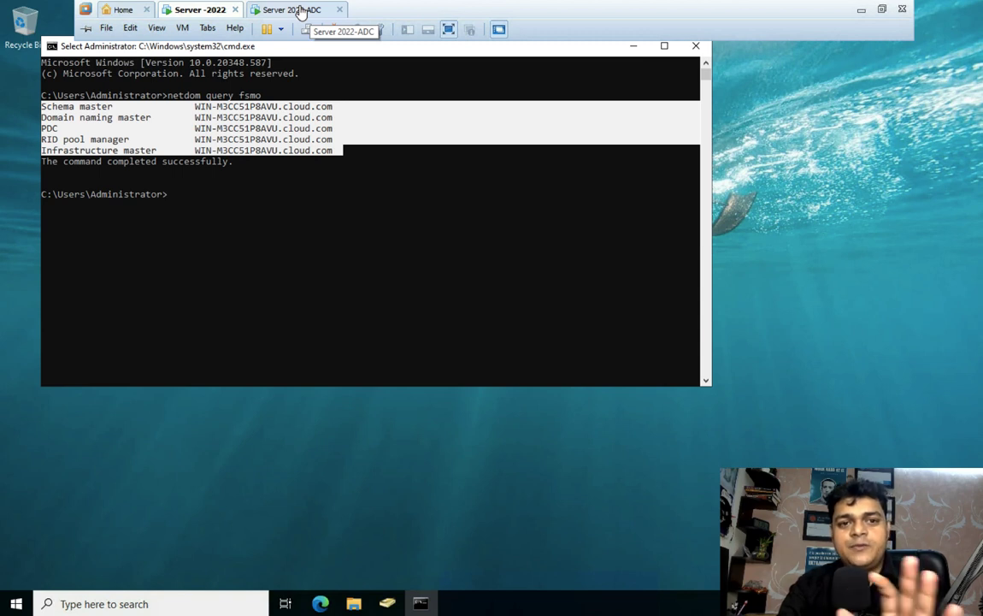
click(301, 12)
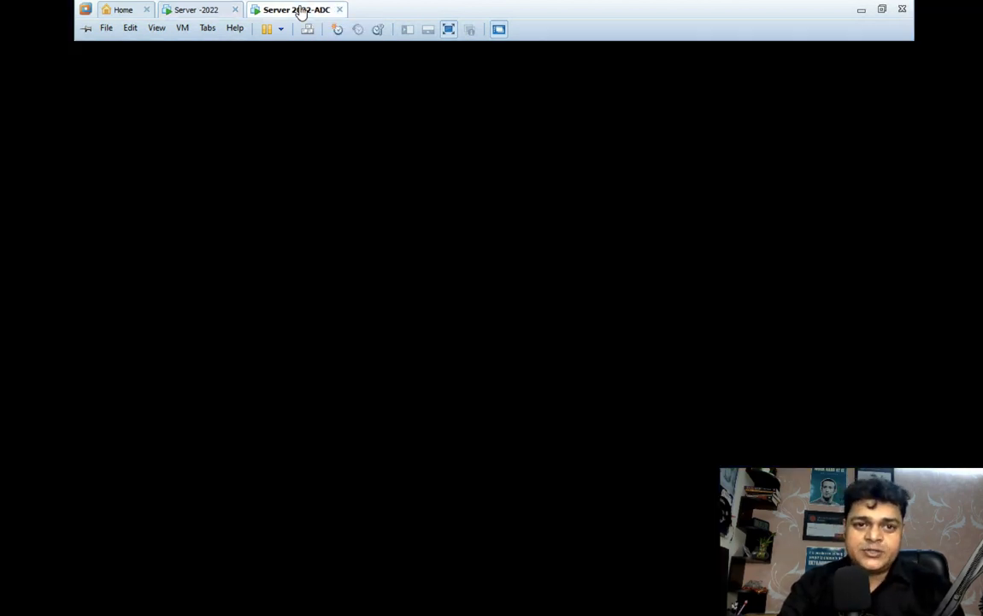
click(200, 12)
click(298, 12)
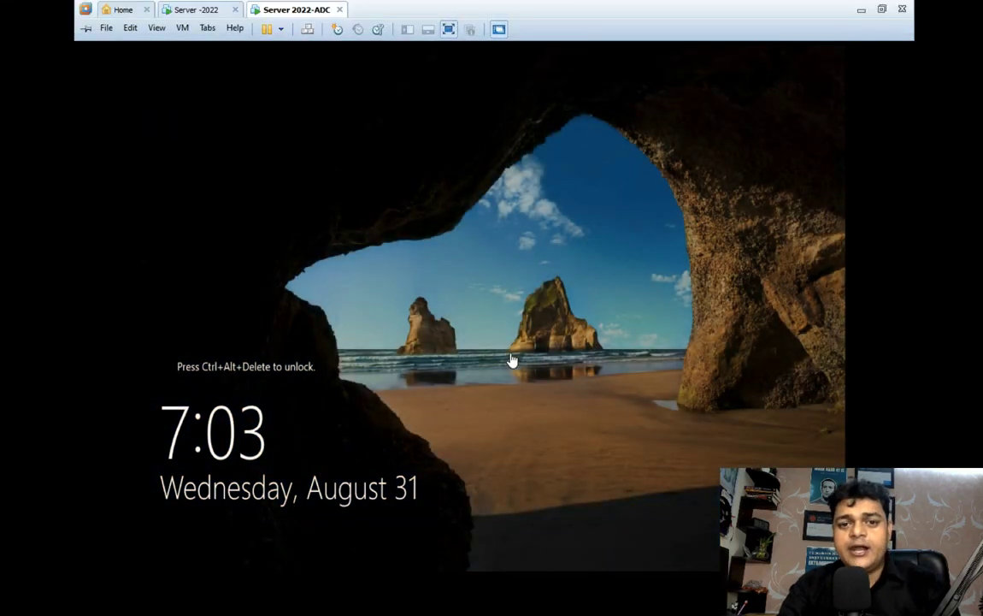
Step: Sign in to the ADC server as the CLOUD domain administrator with the account password
key(ctrl+alt+Insert)
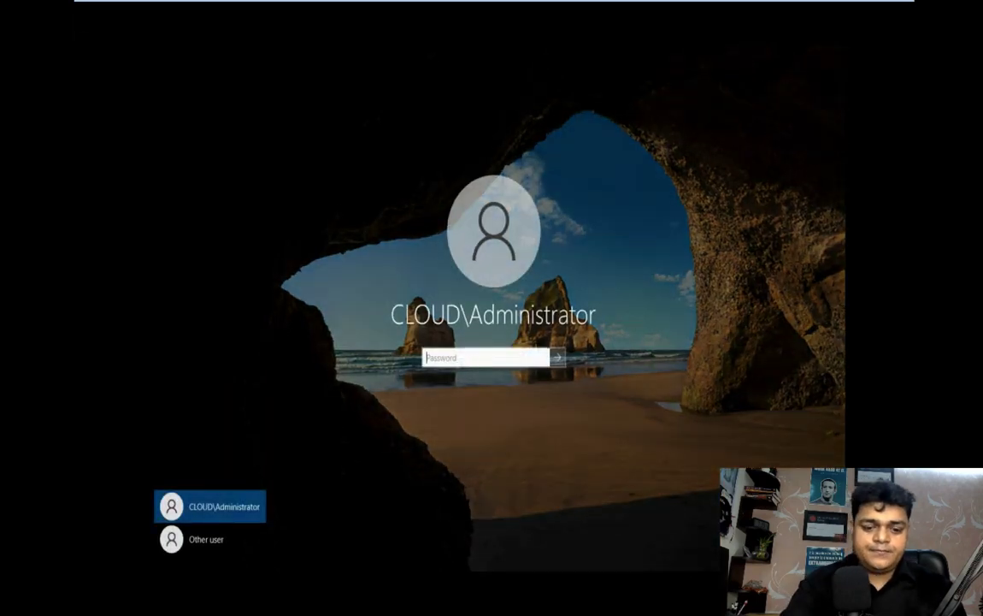
text(P)
text(••••)
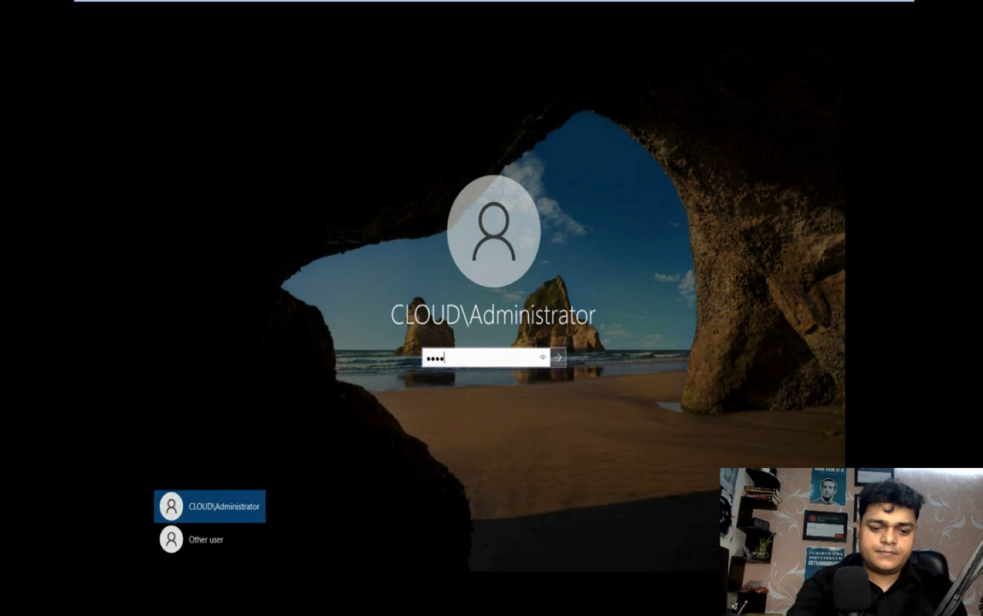
text(•••)
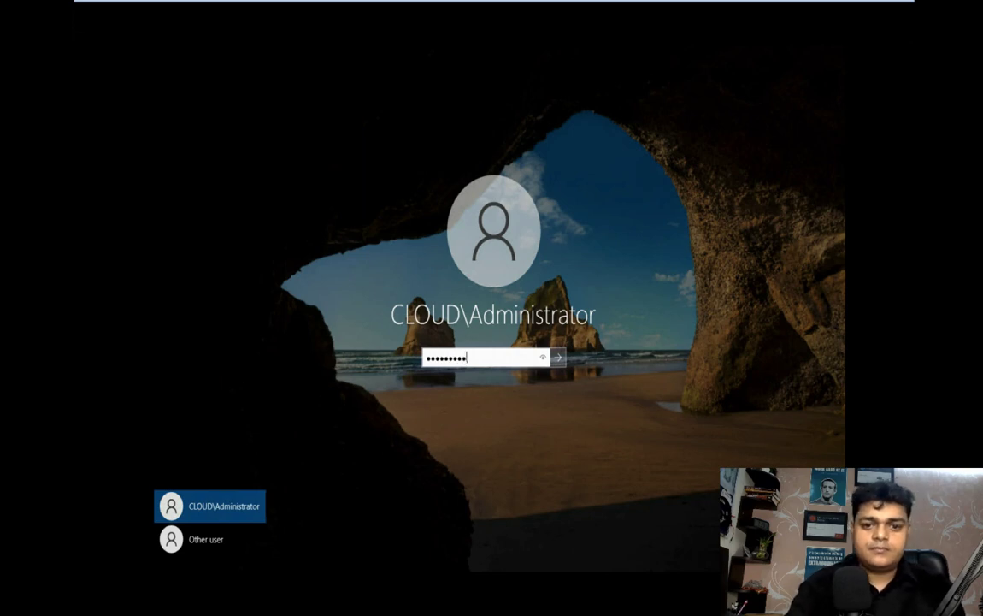
key(Return)
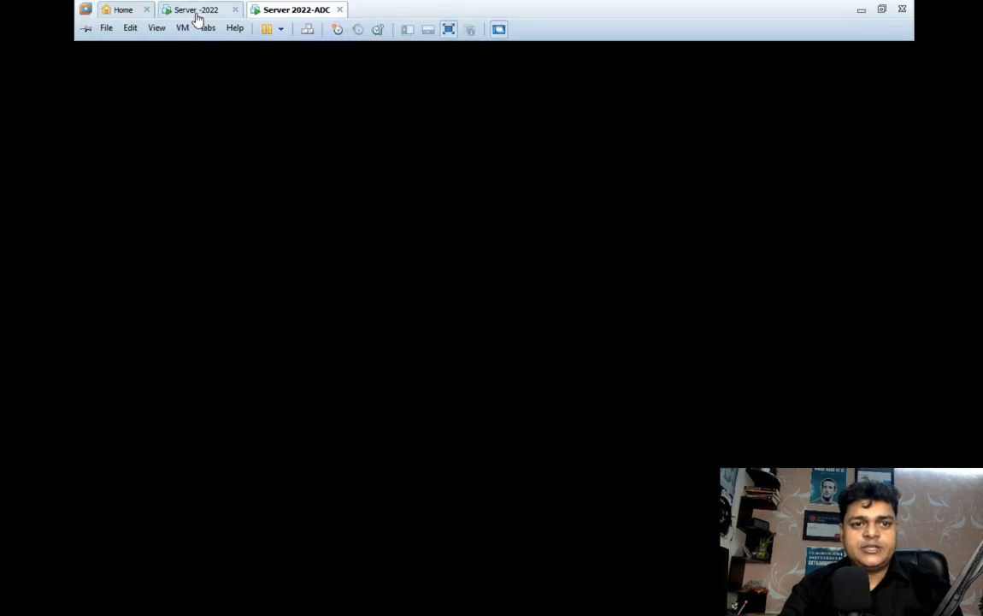
Step: Switch between the Server -2022 VM, the ADC VM and the Mac desktop, ending back on full-screen ADC
click(197, 16)
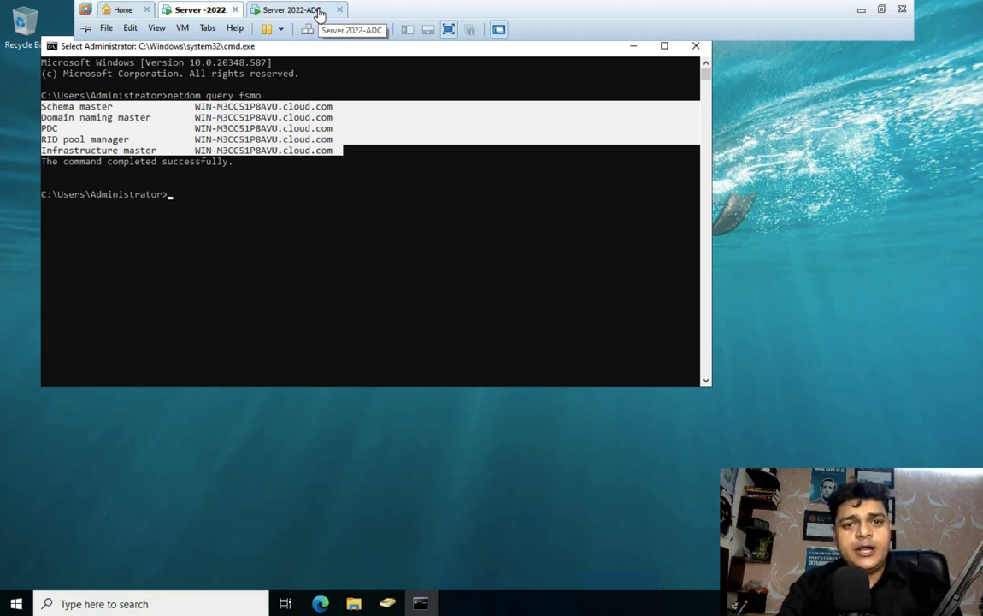
click(318, 12)
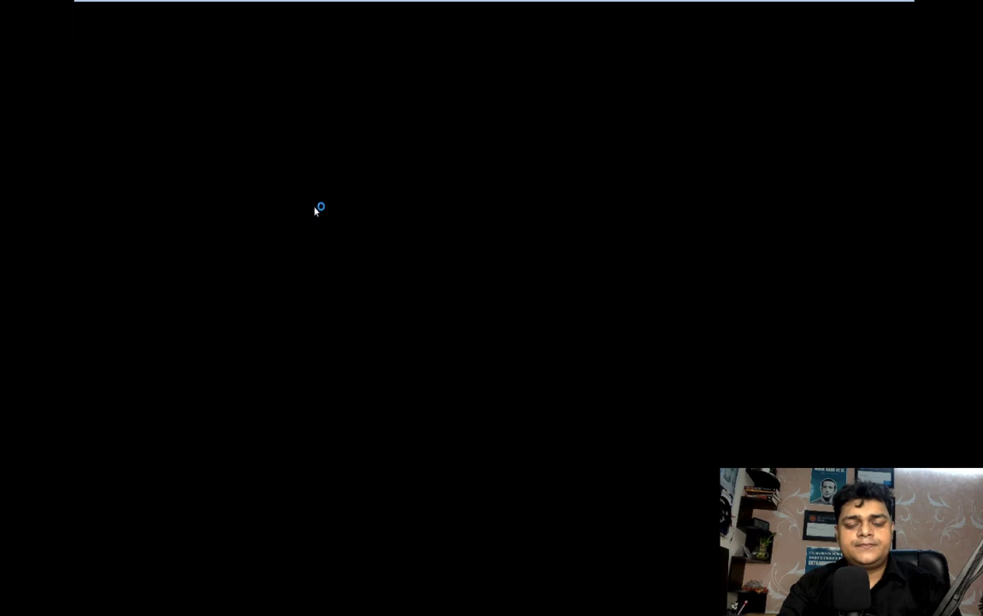
key(ctrl+Left)
key(ctrl+Right)
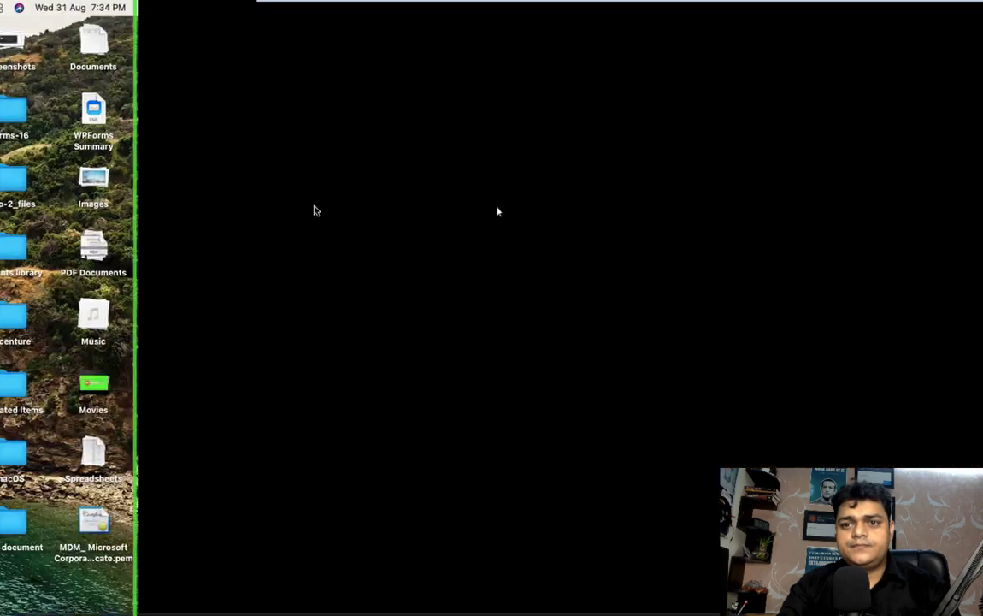
key(ctrl+Left)
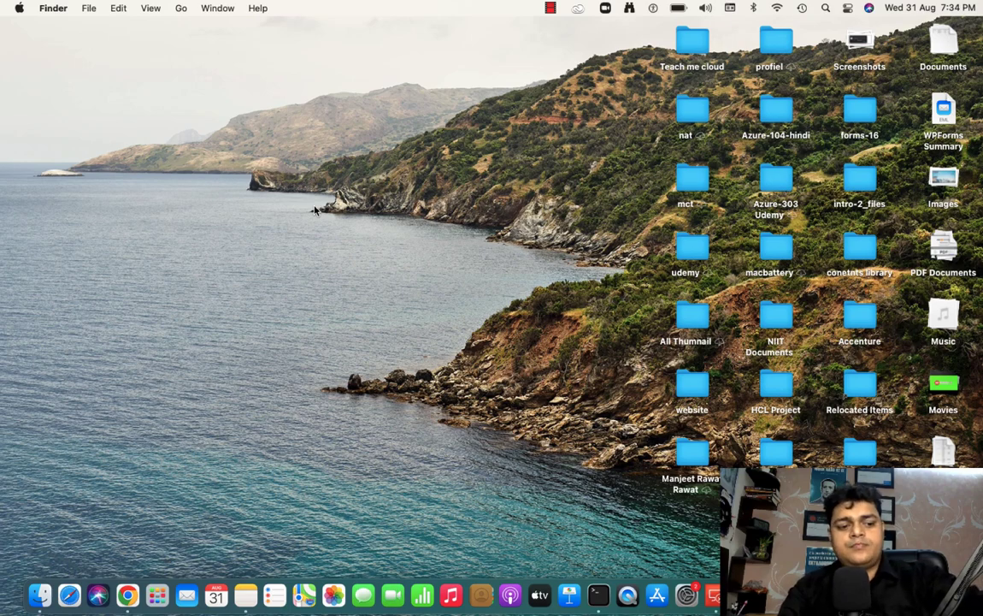
key(ctrl+Right)
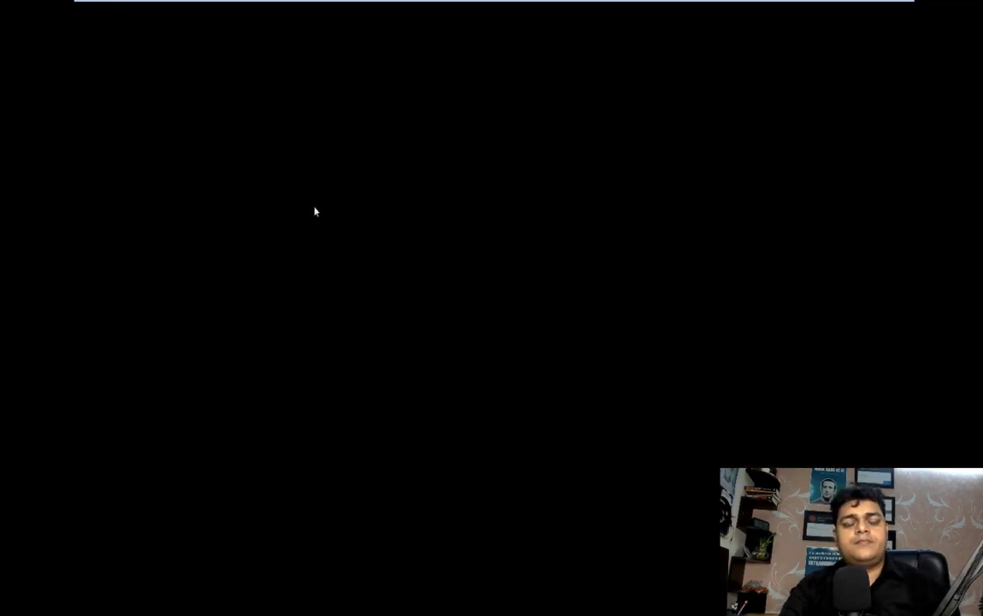
mouse_move(336, 3)
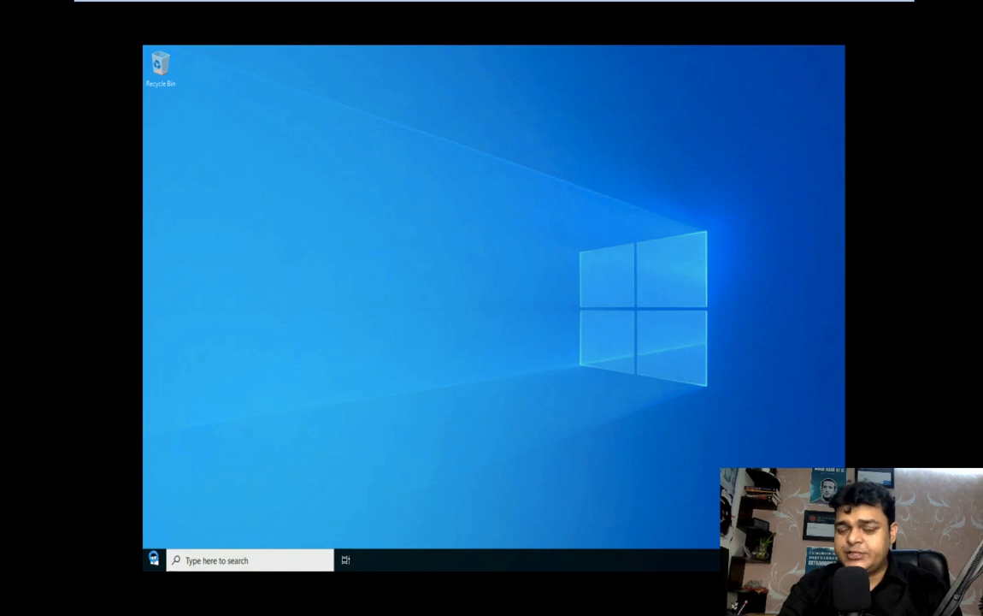
Step: Launch Server Manager, dismiss the Windows Admin Center notice, and open Active Directory Users and Computers from Tools
click(154, 561)
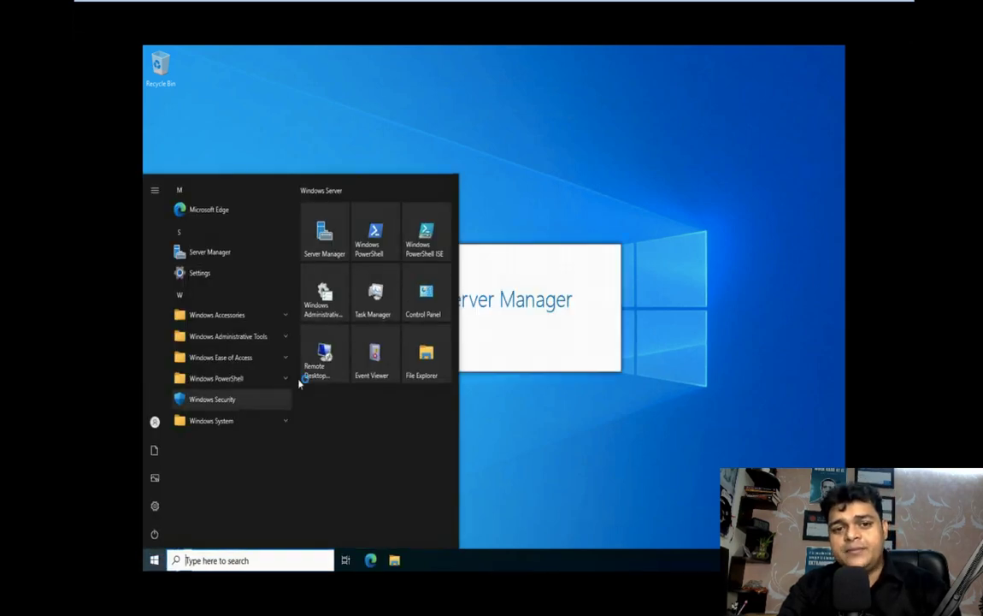
click(633, 166)
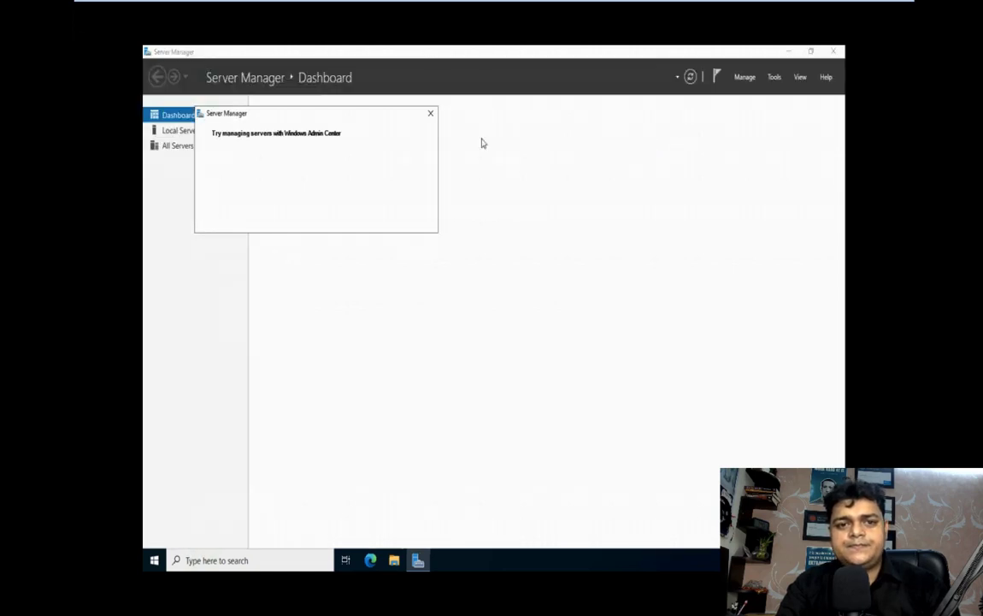
click(431, 113)
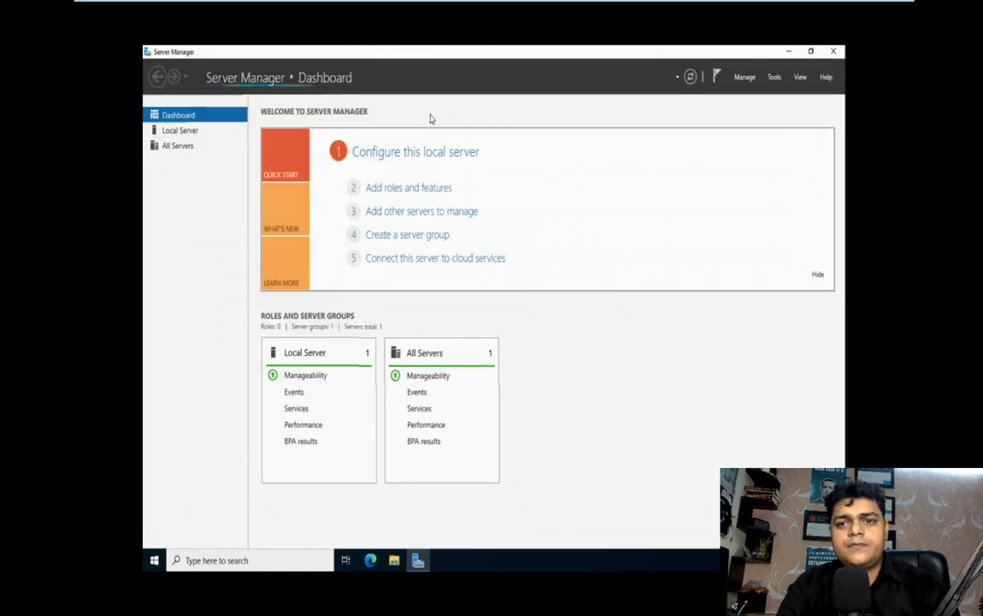
click(773, 78)
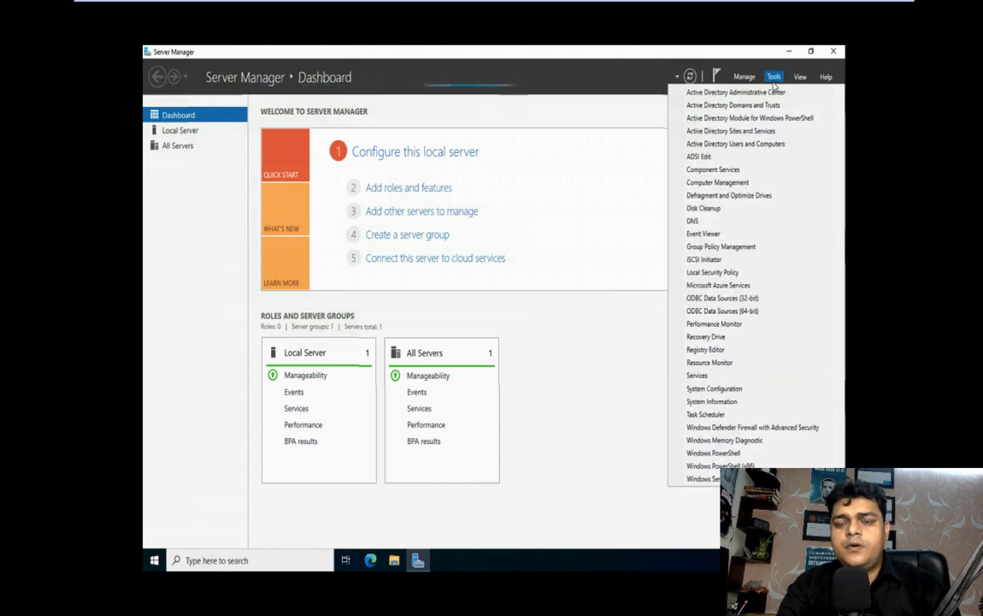
click(733, 144)
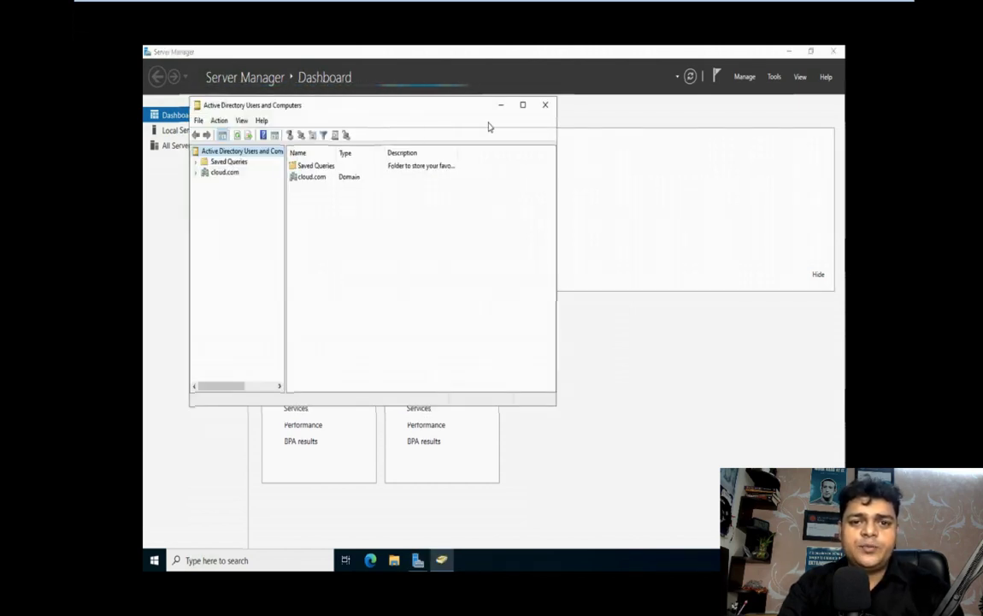
Step: Maximize ADUC, expand cloud.com, check the Users and Demo-OU contents (gcp user), then go to Server -2022
click(522, 106)
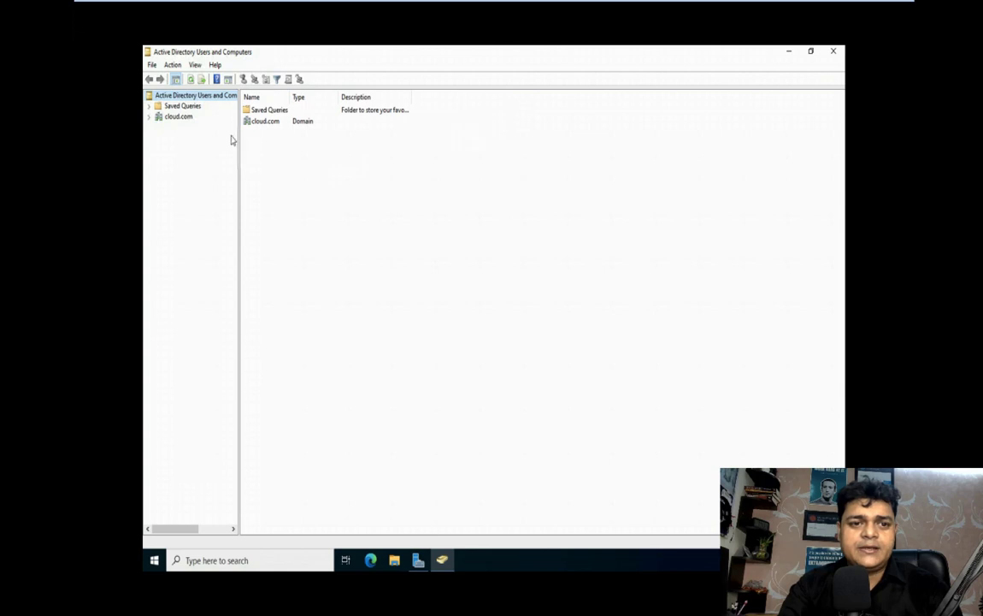
click(150, 116)
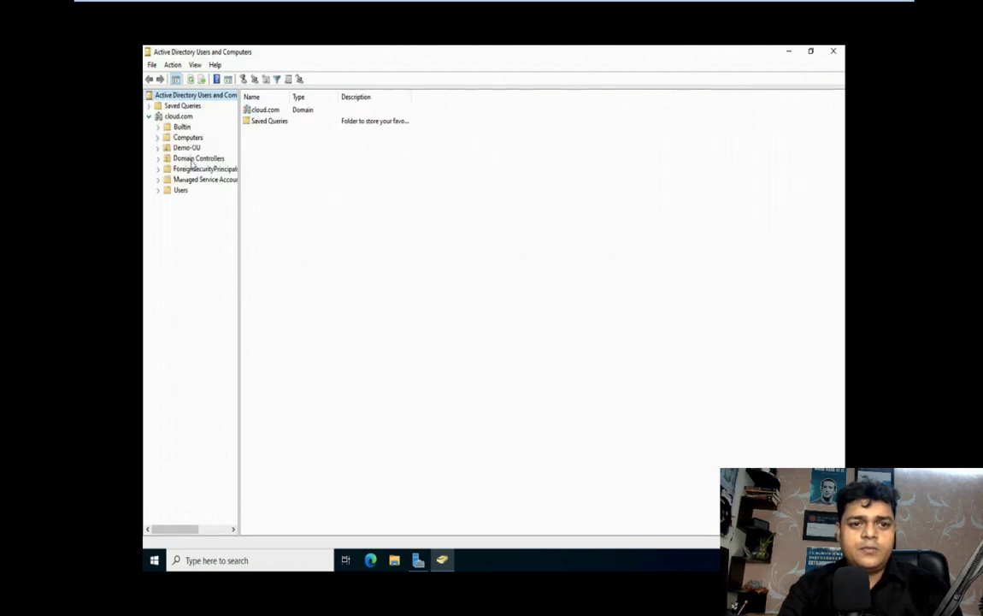
click(181, 191)
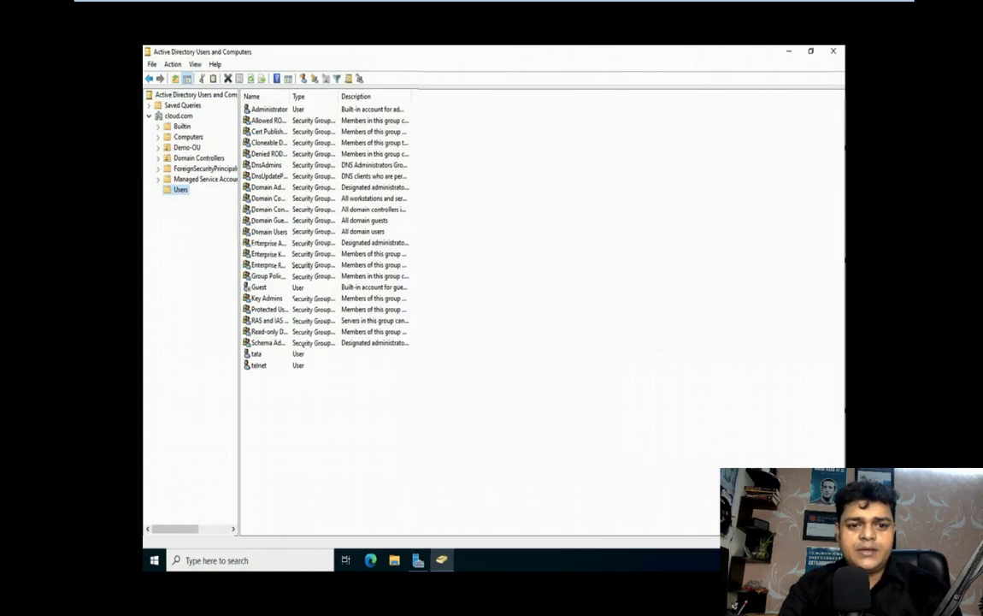
click(188, 147)
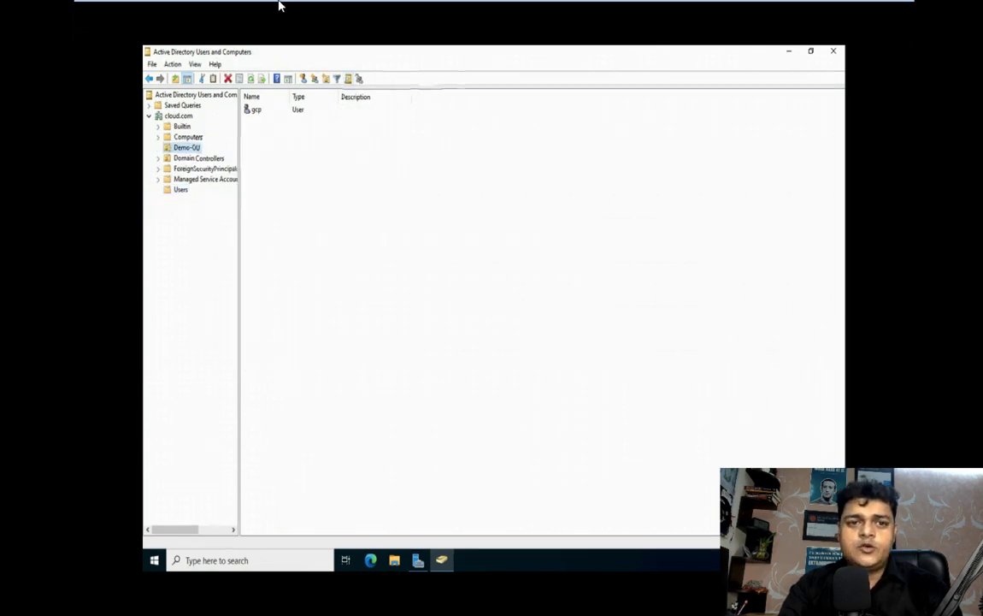
click(195, 12)
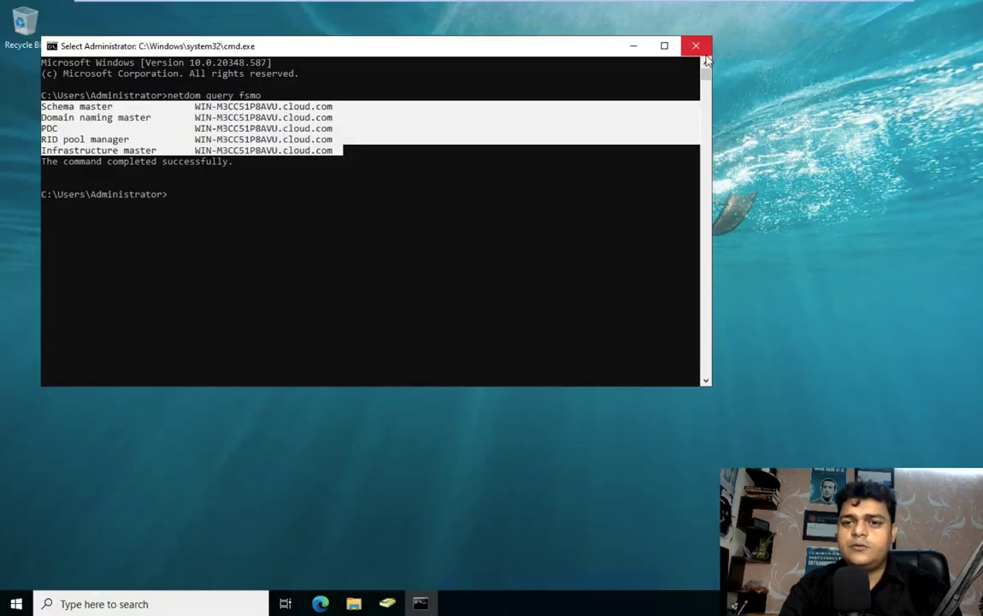
Step: Bring the ADUC Demo-OU listing back to front, then leave the VM for the Mac Finder desktop
click(386, 604)
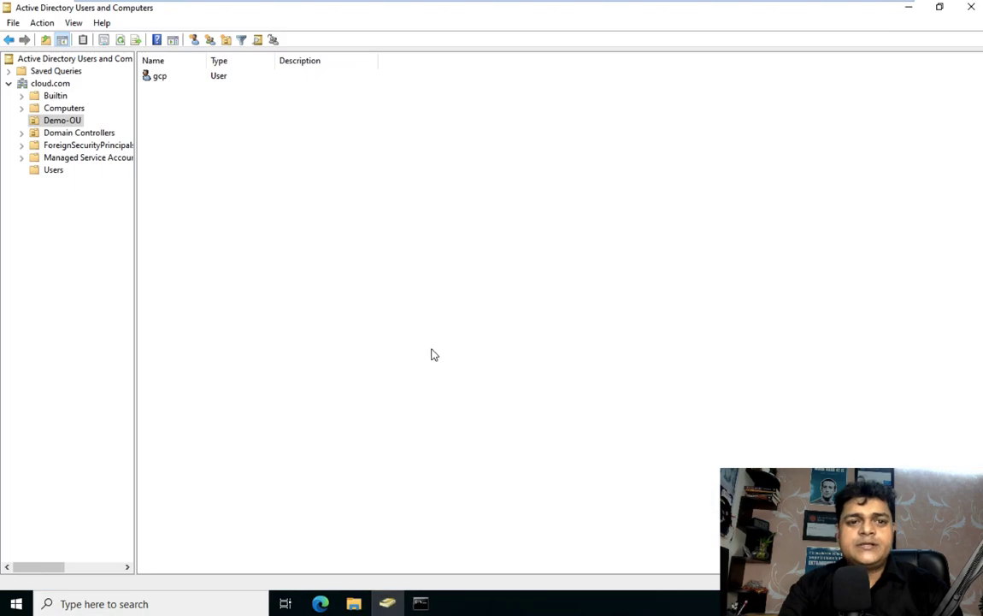
key(ctrl+Left)
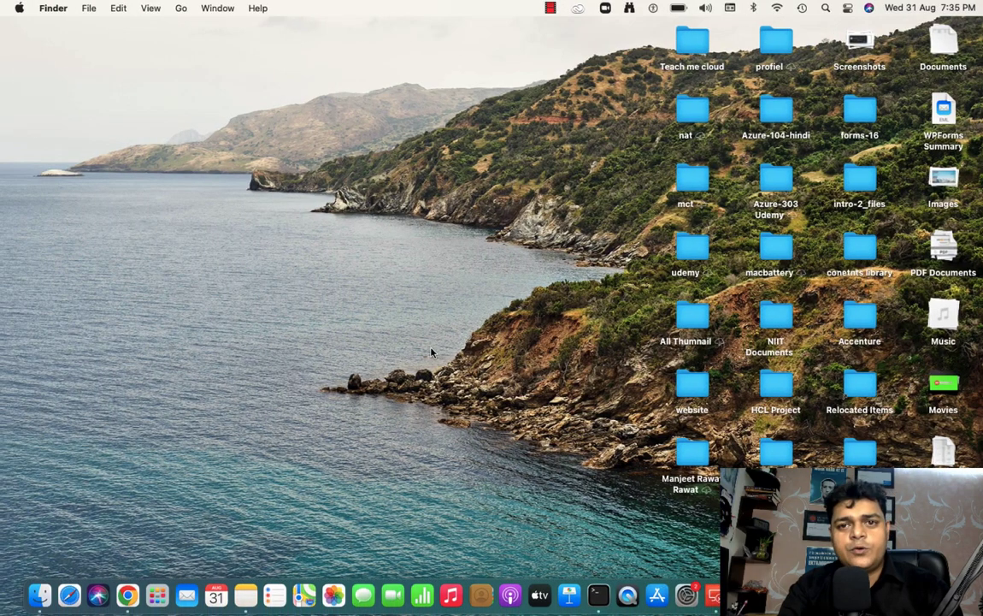